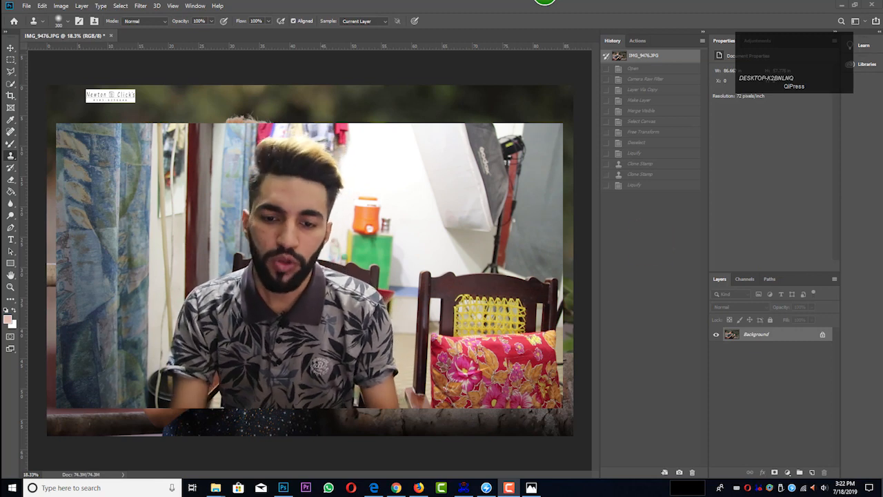
# Step: Switch to the browser and examine the tutorial's YouTube page and the blog post's picture and PNG download section
pyautogui.click(838, 6)
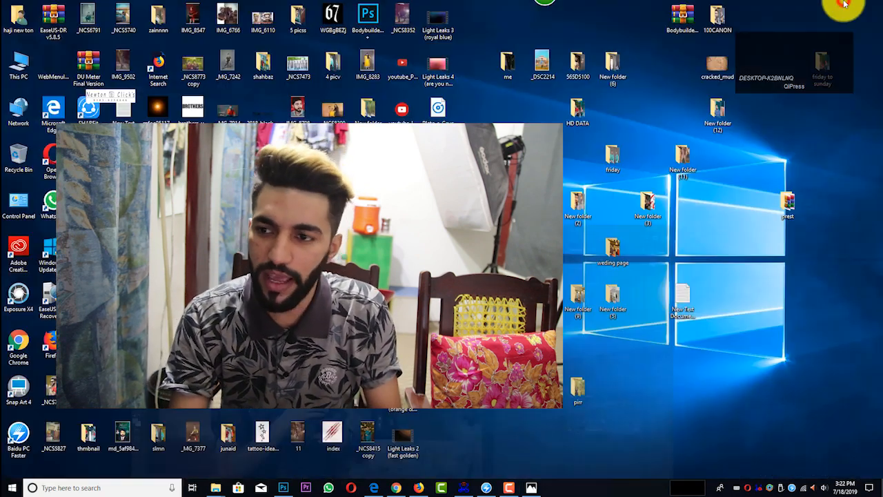
pyautogui.moveTo(812, 48); pyautogui.dragTo(858, 33)
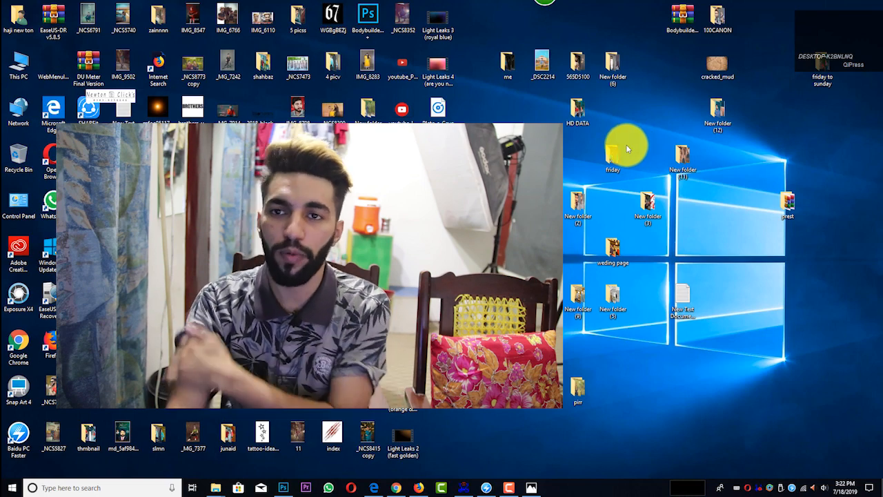
pyautogui.click(417, 488)
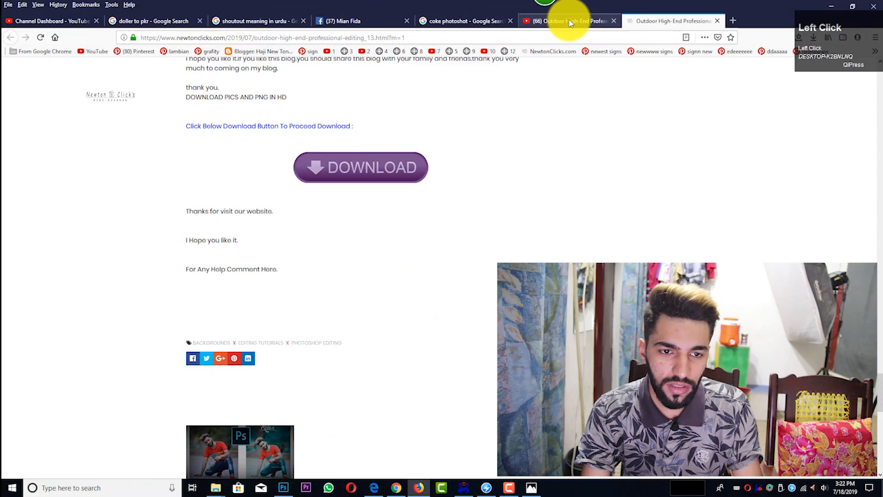
pyautogui.click(570, 23)
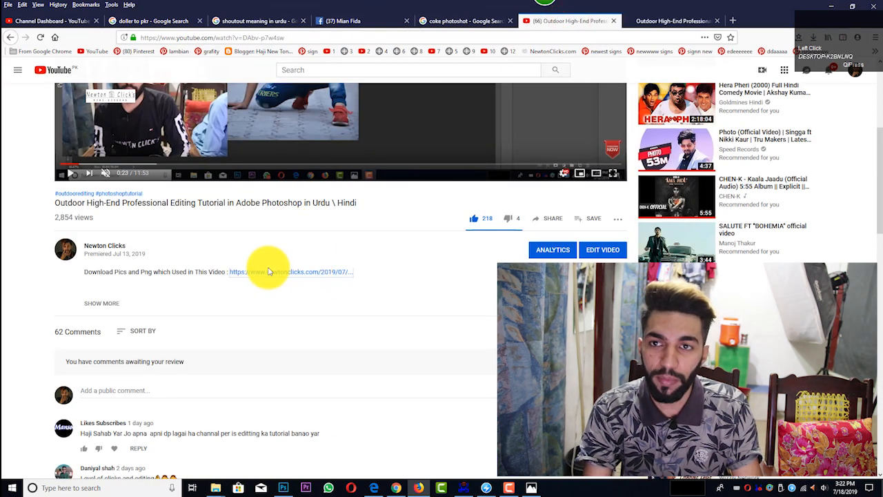
pyautogui.click(651, 20)
pyautogui.scroll(-4, 394, 205)
pyautogui.scroll(7, 394, 205)
pyautogui.scroll(15, 394, 205)
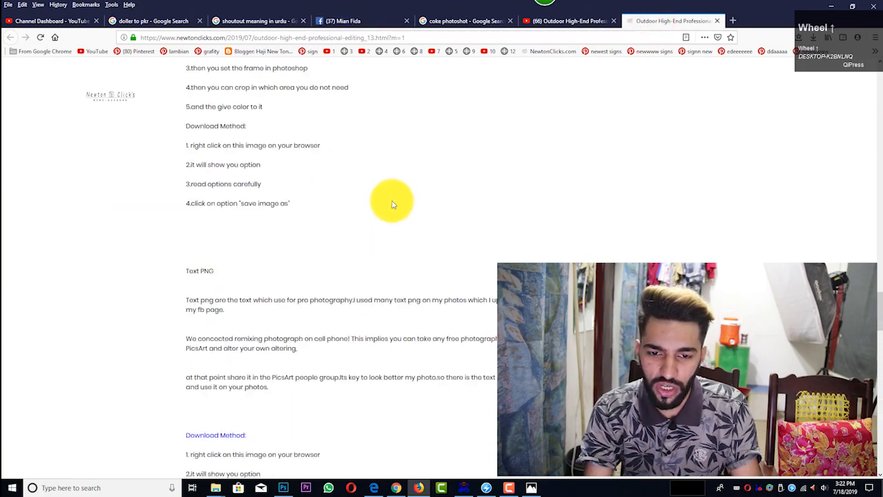
pyautogui.scroll(-1, 394, 202)
pyautogui.scroll(-15, 392, 202)
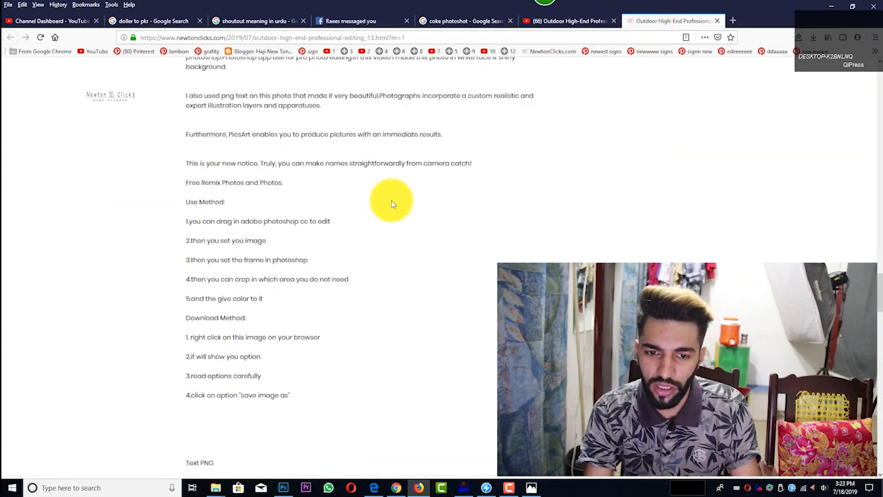
pyautogui.scroll(4, 367, 220)
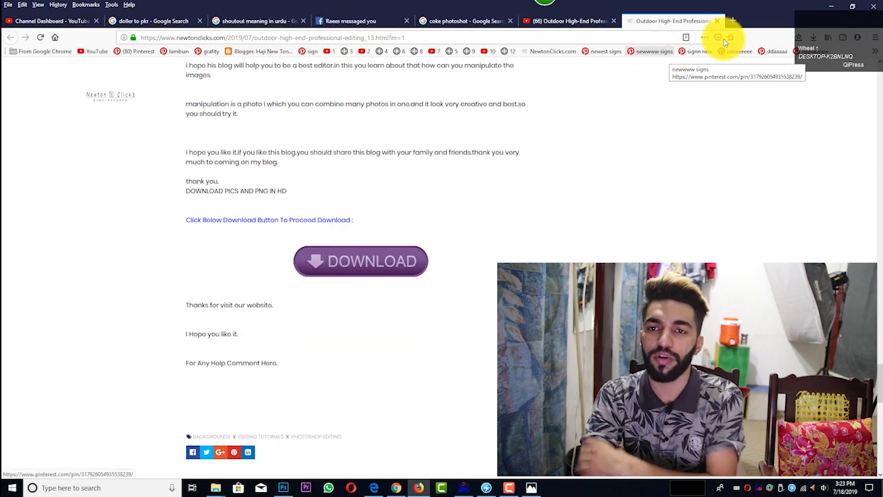
pyautogui.click(831, 7)
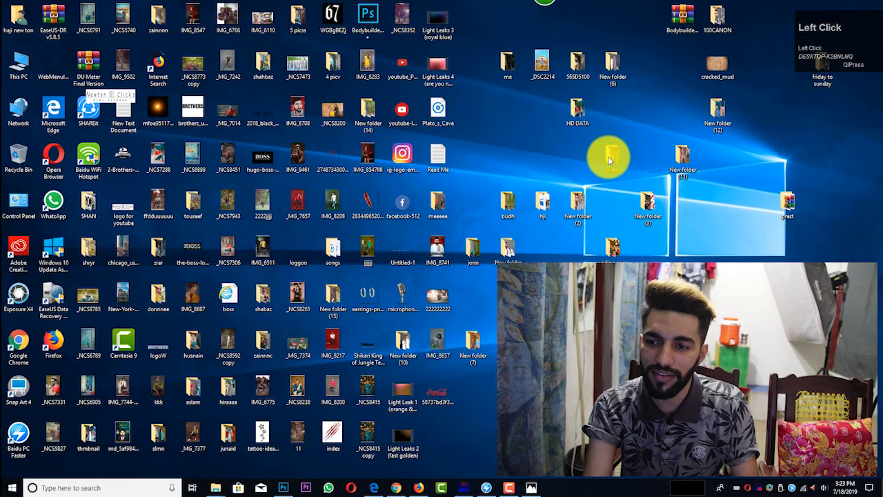
# Step: Open New folder (3) and inspect the IMG_9476 photo close up around the man's face
pyautogui.doubleClick(653, 200)
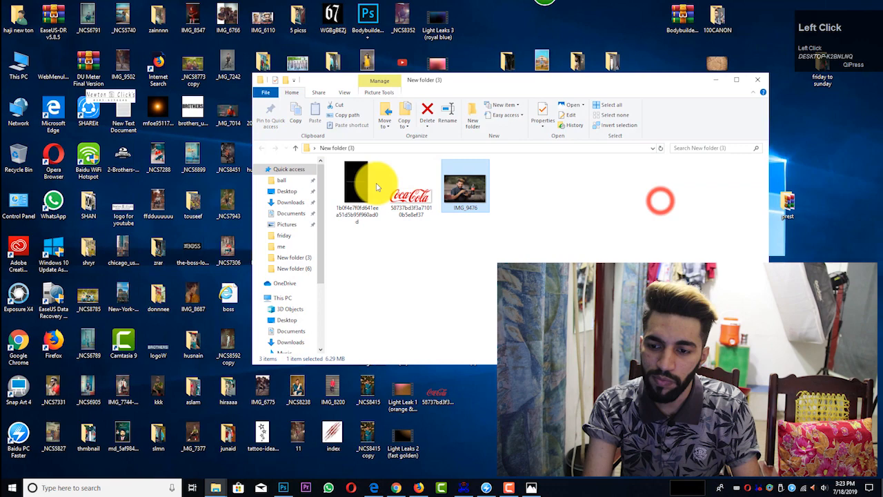
pyautogui.click(482, 192)
pyautogui.doubleClick(480, 187)
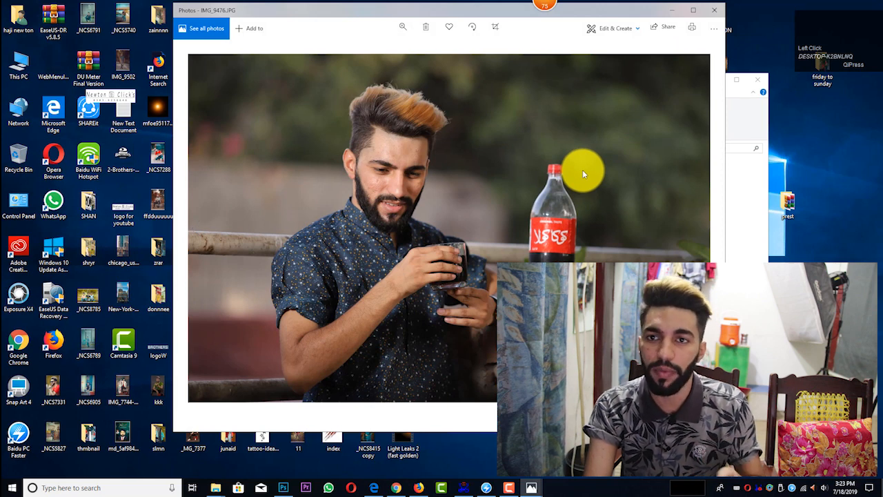
pyautogui.doubleClick(391, 153)
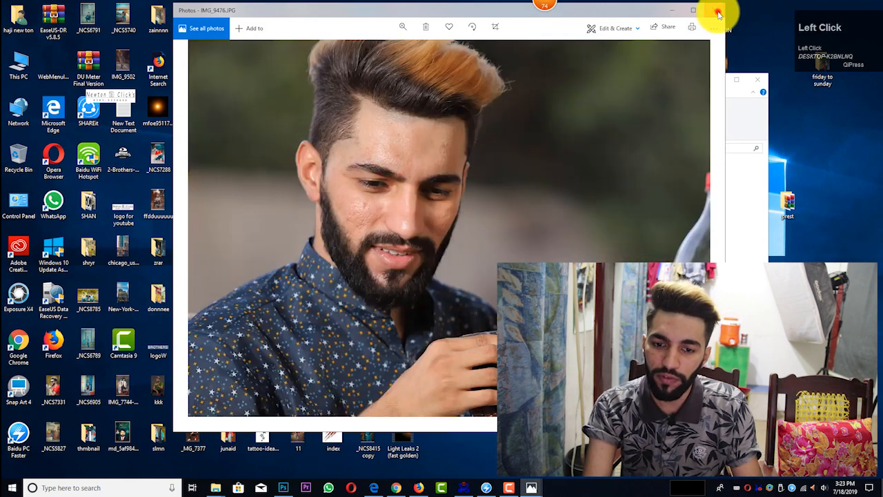
pyautogui.click(719, 13)
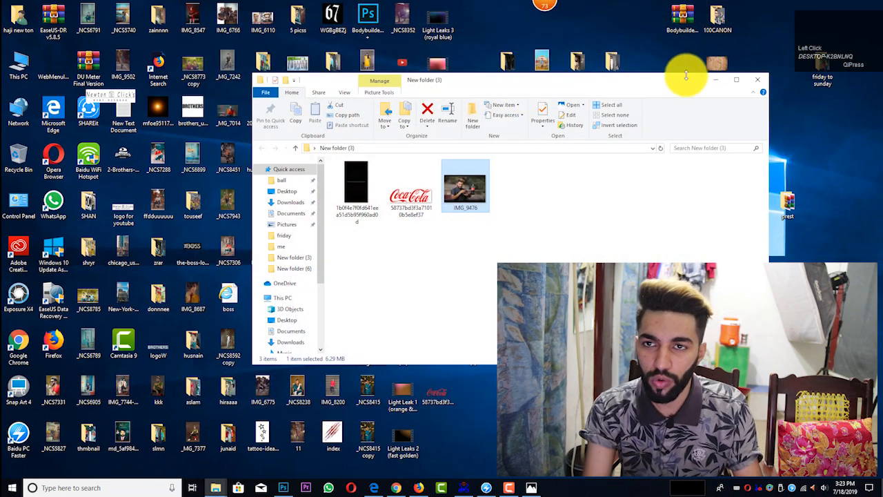
pyautogui.click(756, 81)
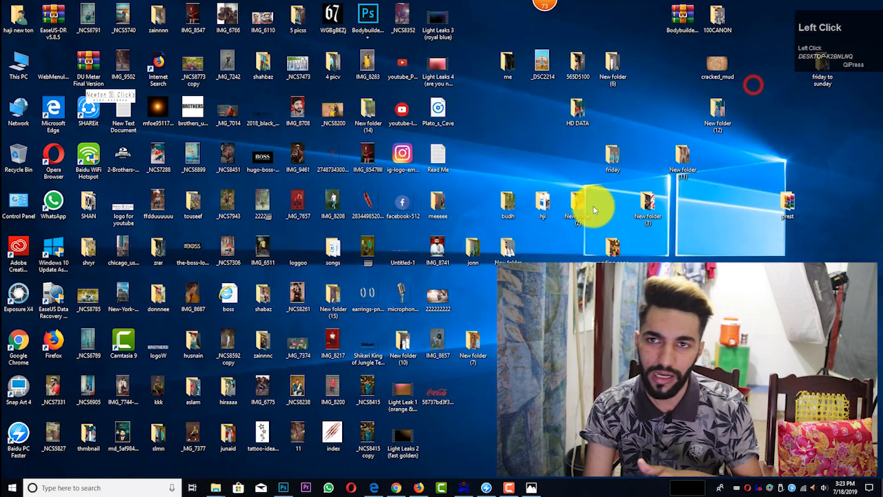
# Step: Switch to Photoshop, collapse the History panel and scale the whole photo up proportionally to 116.24% with Free Transform
pyautogui.click(288, 489)
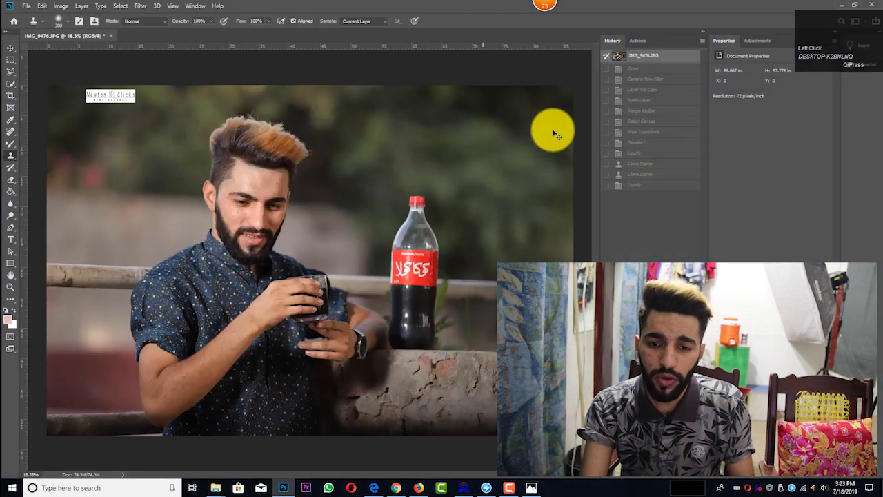
pyautogui.click(701, 32)
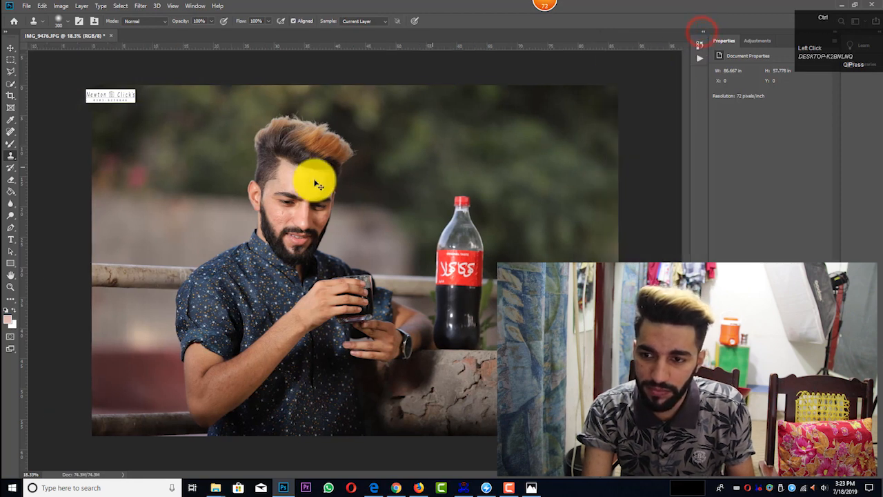
pyautogui.keyDown('ctrl'); pyautogui.scroll(-1, 297, 190); pyautogui.keyUp('ctrl')
pyautogui.scroll(1, 347, 180)
pyautogui.scroll(-1, 366, 181)
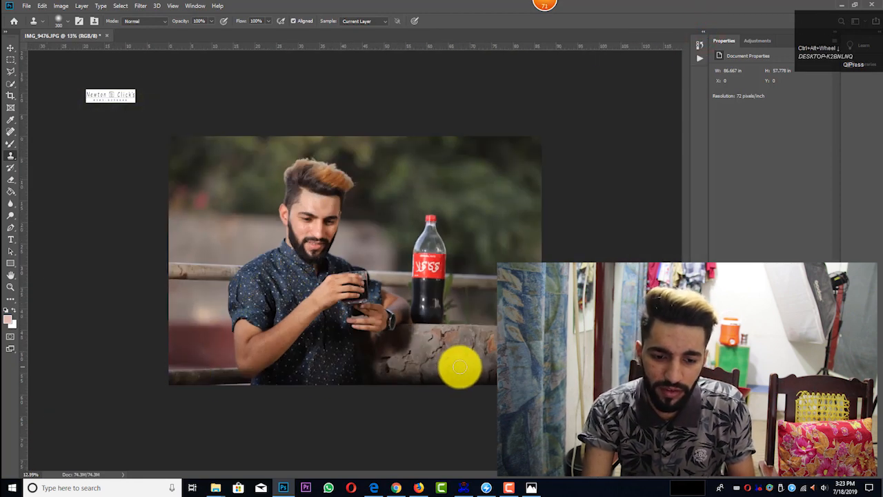
pyautogui.hotkey('ctrl', 'a')
pyautogui.hotkey('ctrl', 'c')
pyautogui.hotkey('ctrl', 't')
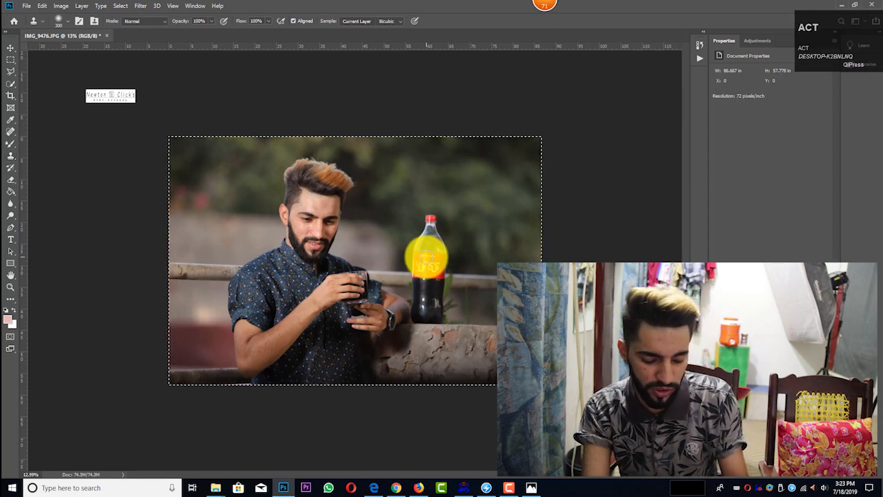
pyautogui.moveTo(540, 137); pyautogui.dragTo(561, 124)
pyautogui.moveTo(522, 150); pyautogui.dragTo(521, 146)
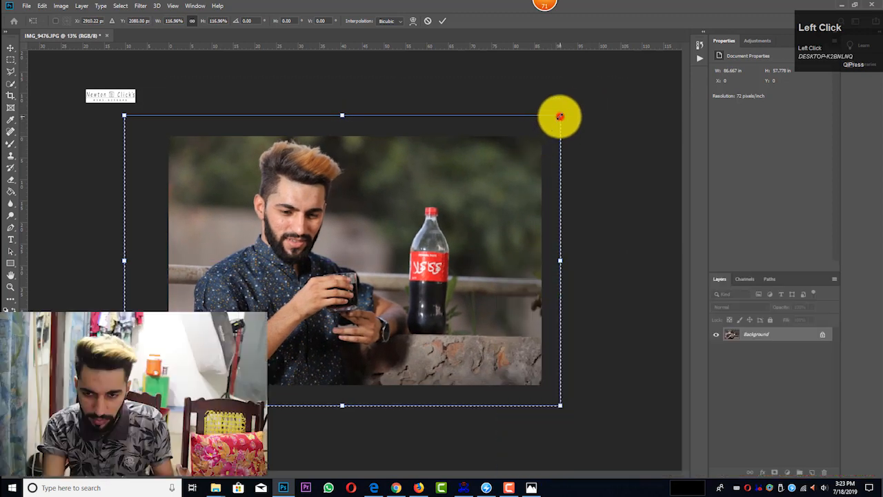
pyautogui.moveTo(559, 118); pyautogui.dragTo(557, 118)
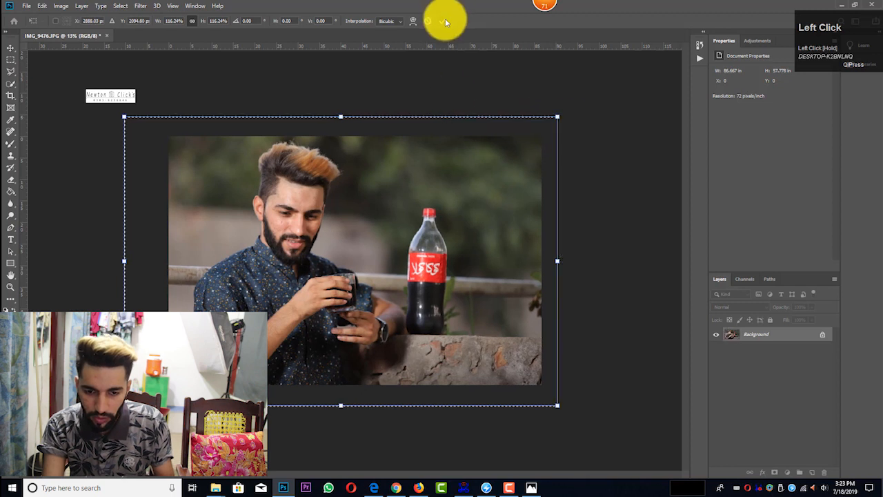
pyautogui.click(443, 20)
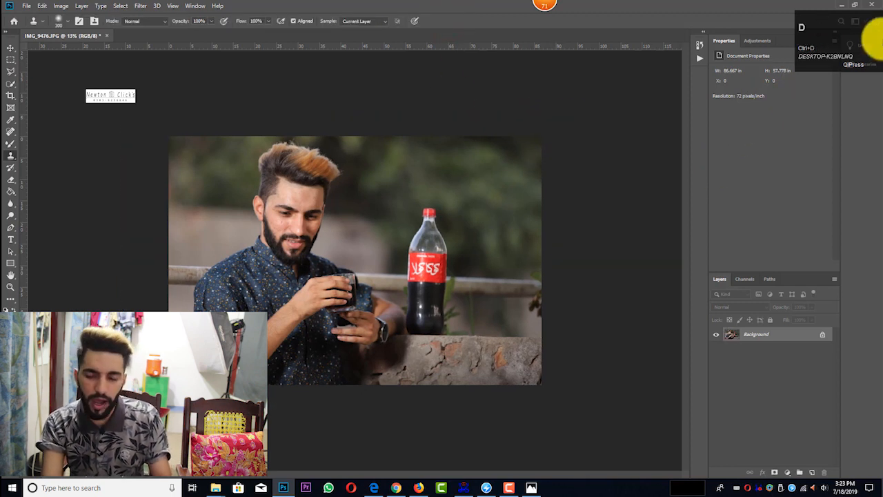
# Step: Apply the Camera Raw Filter to the photo with Exposure at -0.60 and Shadows at +51
pyautogui.moveTo(865, 42); pyautogui.dragTo(636, 99)
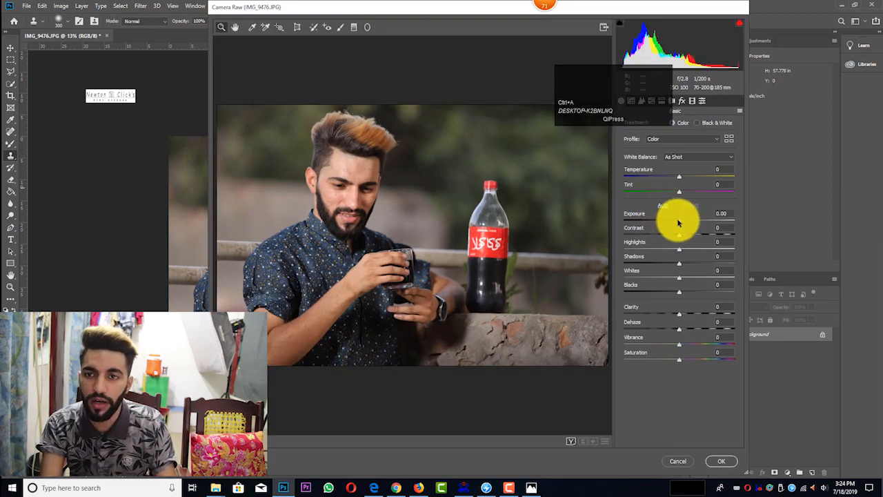
pyautogui.moveTo(677, 220); pyautogui.dragTo(677, 220)
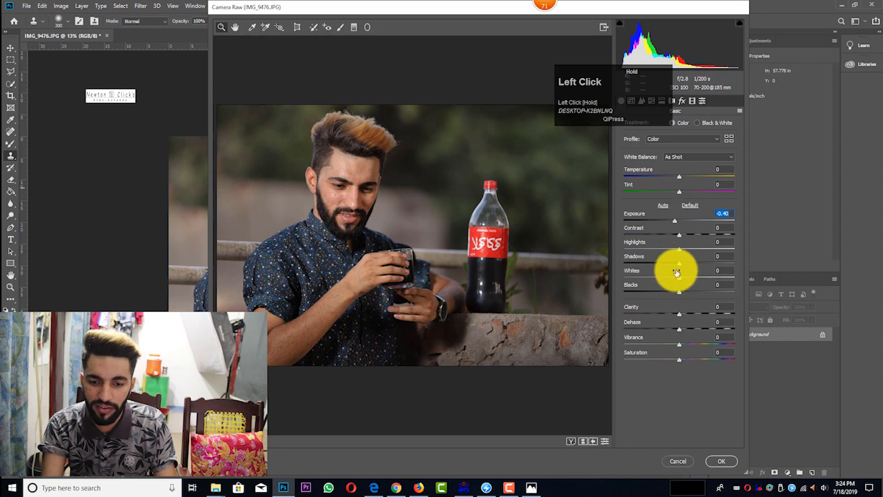
pyautogui.moveTo(682, 265); pyautogui.dragTo(707, 264)
pyautogui.moveTo(672, 221); pyautogui.dragTo(671, 223)
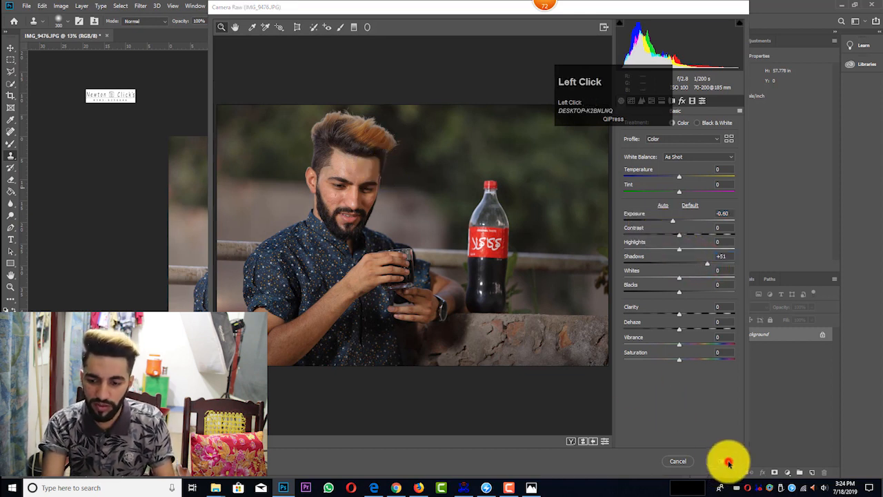
pyautogui.click(726, 461)
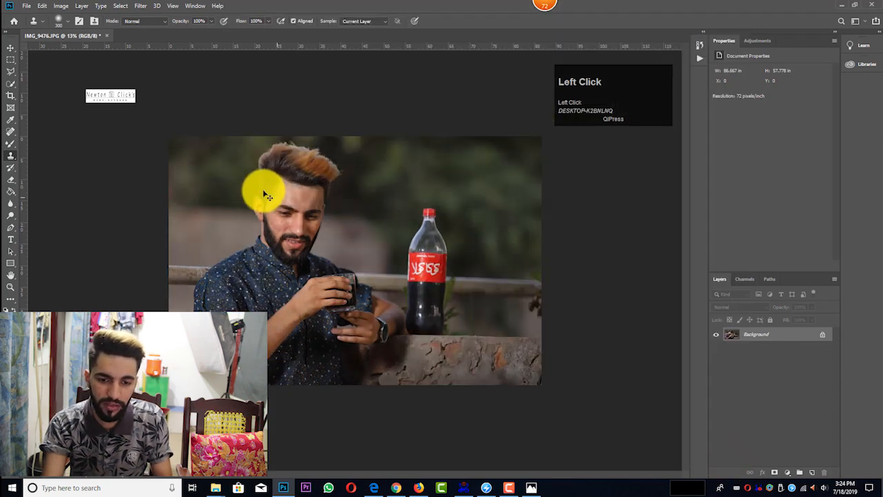
# Step: Open Liquify and push the hair at the side of the head outward using Forward Warp with a size 600 brush
pyautogui.scroll(-2, 268, 196)
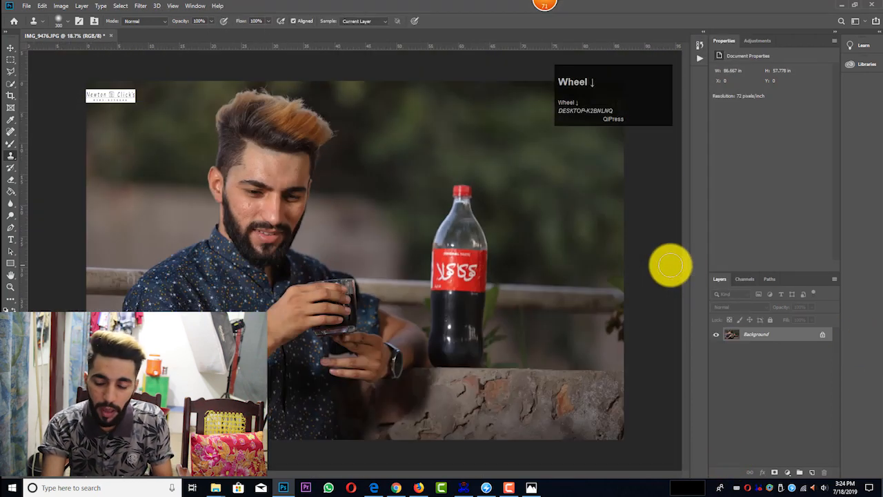
pyautogui.hotkey('shift', 'x')
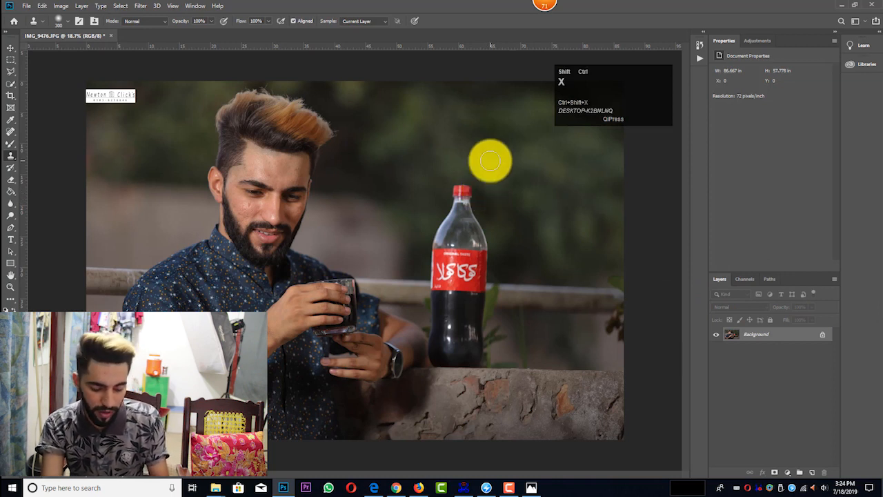
pyautogui.click(660, 181)
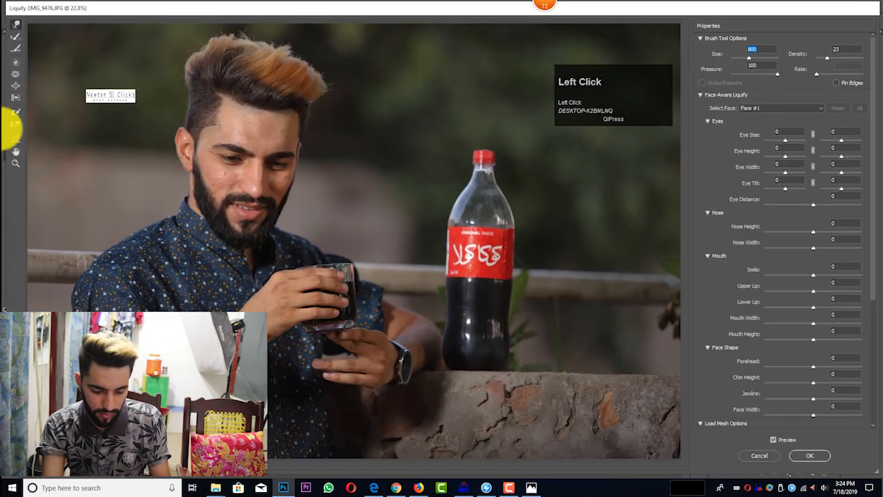
pyautogui.click(16, 163)
pyautogui.moveTo(147, 34); pyautogui.dragTo(238, 196)
pyautogui.scroll(5, 238, 196)
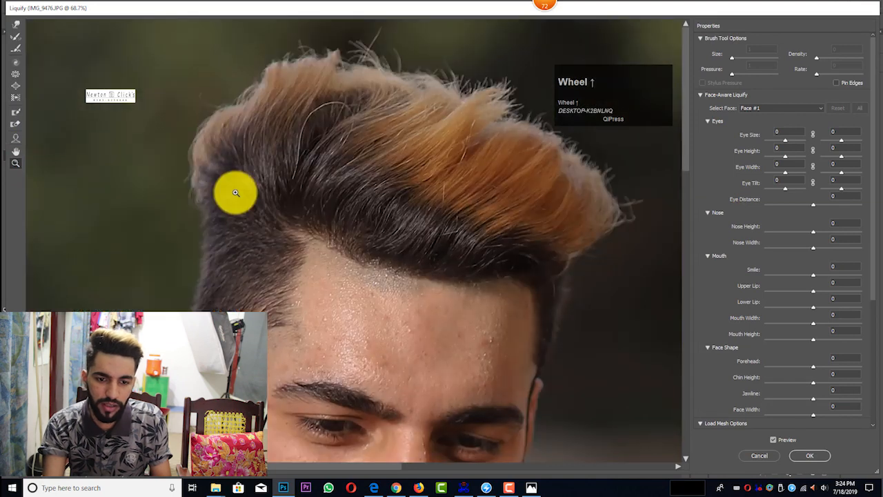
pyautogui.click(17, 25)
pyautogui.press('[')
pyautogui.press('[')
pyautogui.press('[')
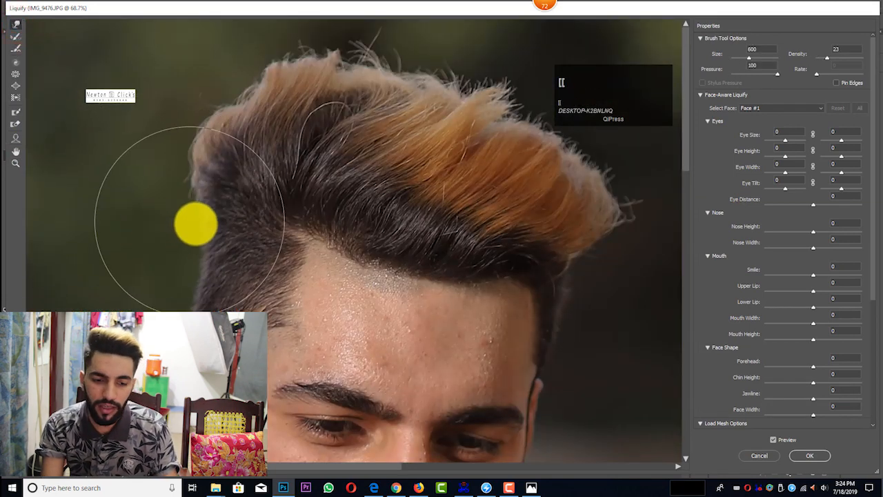
pyautogui.press(']')
pyautogui.moveTo(200, 247)
pyautogui.mouseDown()
pyautogui.moveTo(183, 253)
pyautogui.moveTo(187, 246)
pyautogui.mouseUp()
pyautogui.scroll(1, 207, 248)
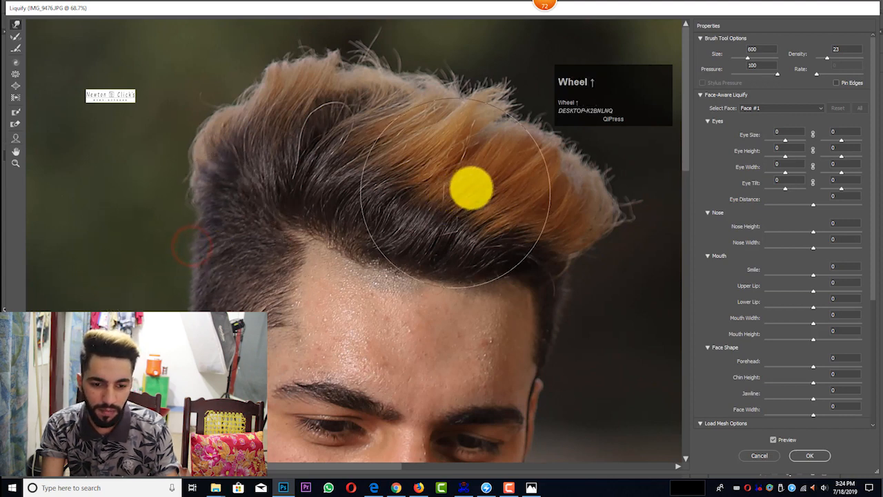
# Step: Push the top of the hair upward with a Forward Warp brush up to size 800, and nudge the front tip with a smaller brush
pyautogui.press(']')
pyautogui.moveTo(552, 177); pyautogui.dragTo(556, 161)
pyautogui.press(']')
pyautogui.moveTo(492, 154); pyautogui.dragTo(495, 138)
pyautogui.moveTo(369, 115); pyautogui.dragTo(360, 104)
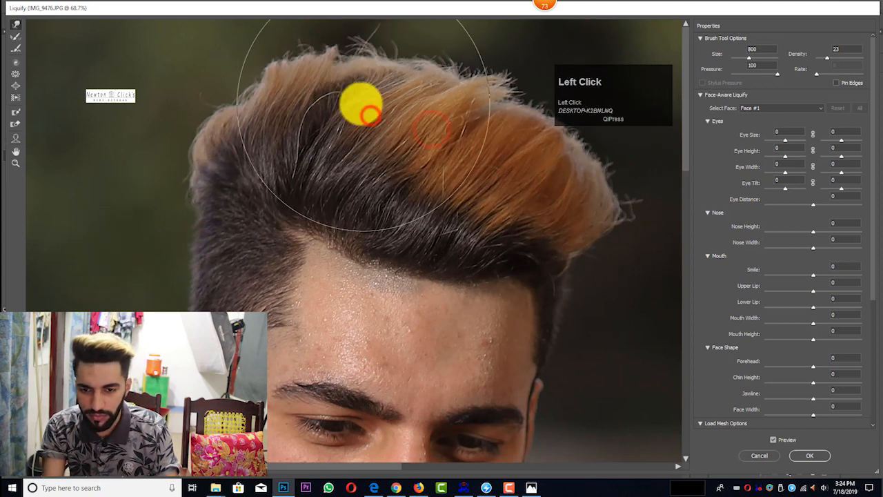
pyautogui.moveTo(243, 89); pyautogui.dragTo(239, 77)
pyautogui.press('[')
pyautogui.press('[')
pyautogui.press('[')
pyautogui.moveTo(619, 218); pyautogui.dragTo(613, 206)
# Step: Raise the crown of the hair with a size 900 Forward Warp brush, and pull the front tip inward with a smaller one
pyautogui.hotkey('ctrl', '-')
pyautogui.press(']')
pyautogui.press(']')
pyautogui.press(']')
pyautogui.moveTo(478, 114); pyautogui.dragTo(475, 102)
pyautogui.moveTo(416, 79); pyautogui.dragTo(416, 67)
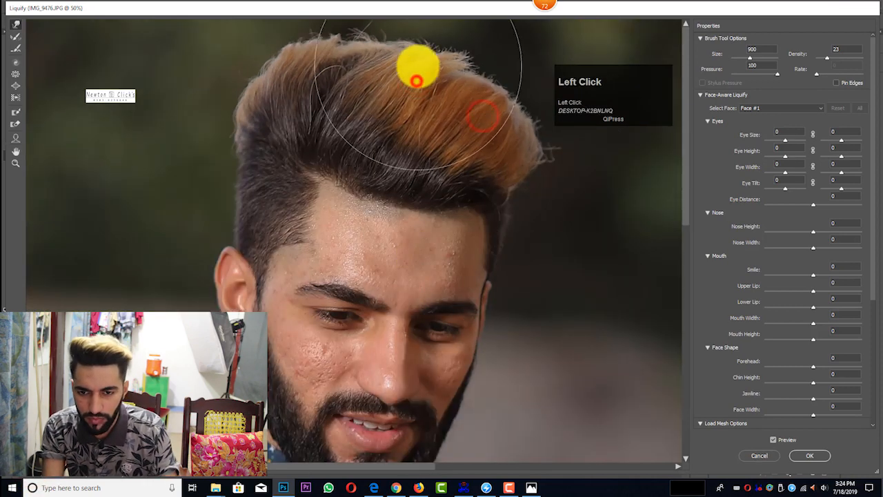
pyautogui.moveTo(345, 73); pyautogui.dragTo(343, 63)
pyautogui.press('[')
pyautogui.press('[')
pyautogui.press('[')
pyautogui.press('[')
pyautogui.moveTo(580, 169); pyautogui.dragTo(560, 160)
# Step: Add more height to the top of the quiff and tuck in its stray front tip with a smaller warp brush
pyautogui.press(']')
pyautogui.press(']')
pyautogui.press(']')
pyautogui.moveTo(457, 94); pyautogui.dragTo(452, 83)
pyautogui.moveTo(422, 73); pyautogui.dragTo(420, 67)
pyautogui.press('[')
pyautogui.press('[')
pyautogui.press('[')
pyautogui.moveTo(570, 152); pyautogui.dragTo(541, 161)
# Step: Warp the hairline slightly down over the forehead and smooth the hair edge at the side of the head
pyautogui.moveTo(473, 203); pyautogui.dragTo(469, 208)
pyautogui.press(']')
pyautogui.press(']')
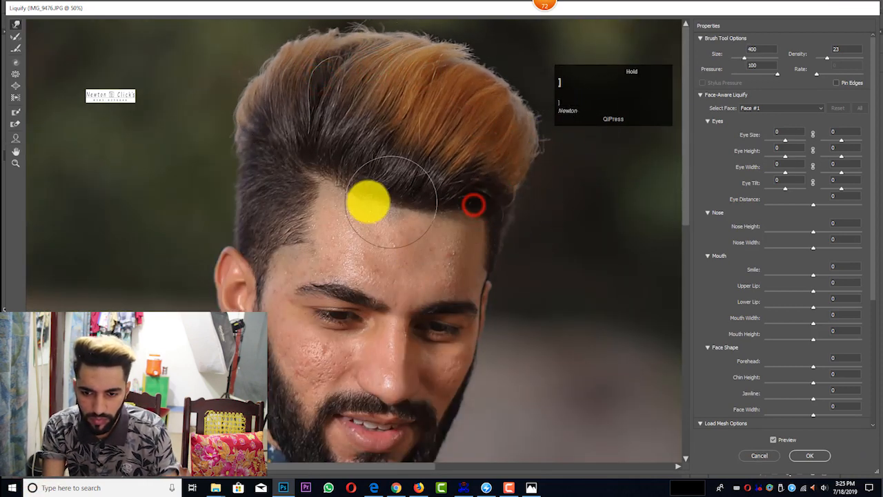
pyautogui.moveTo(337, 184); pyautogui.dragTo(334, 192)
pyautogui.press('[')
pyautogui.press('[')
pyautogui.moveTo(237, 197); pyautogui.dragTo(234, 205)
pyautogui.moveTo(196, 107); pyautogui.dragTo(200, 101)
# Step: Refine the upper outline of the hair with short warp strokes near the front of the quiff and the back of the crown
pyautogui.press(']')
pyautogui.press(']')
pyautogui.moveTo(505, 25); pyautogui.dragTo(499, 25)
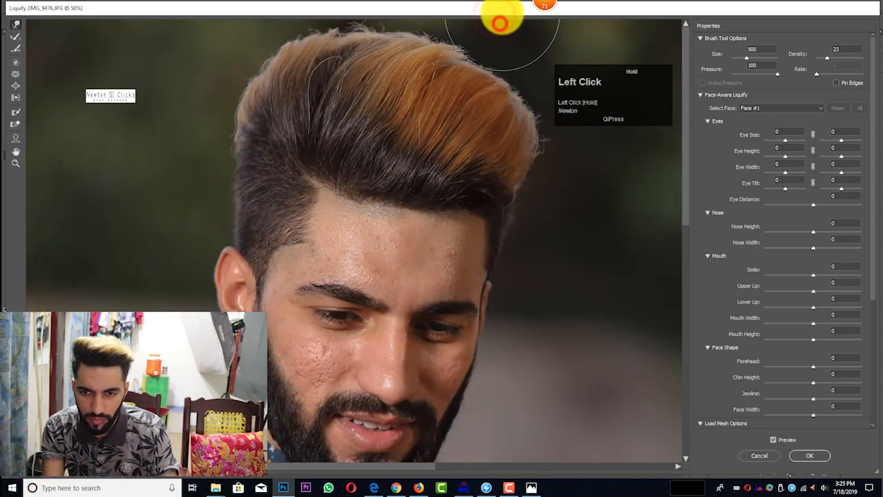
pyautogui.press(']')
pyautogui.press(']')
pyautogui.moveTo(484, 84); pyautogui.dragTo(489, 89)
pyautogui.press('[')
pyautogui.press(']')
pyautogui.moveTo(307, 68); pyautogui.dragTo(303, 63)
# Step: Adjust the hairline at the forehead's corner using the Forward Warp tool with a size 300 brush
pyautogui.press('[')
pyautogui.press('[')
pyautogui.press('[')
pyautogui.press('[')
pyautogui.press('[')
pyautogui.moveTo(348, 194); pyautogui.dragTo(345, 192)
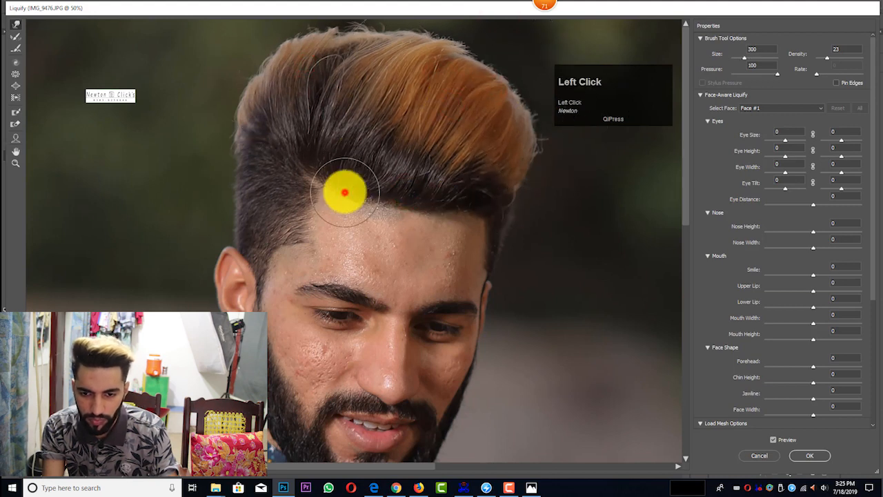
# Step: Check the reshaped hair and apply the Liquify changes to the photo
pyautogui.scroll(-3, 386, 220)
pyautogui.scroll(3, 386, 221)
pyautogui.click(810, 456)
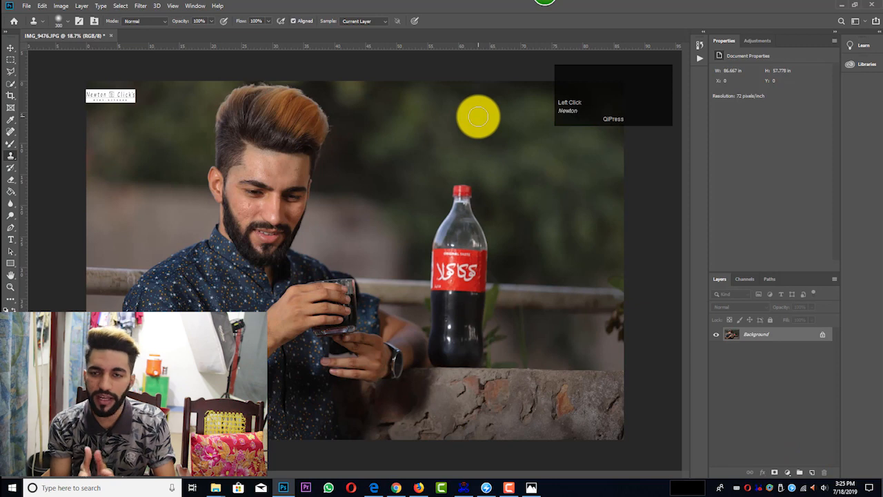
# Step: Clone out the curved stray strand on the upper back part of the hair using a size 500 Clone Stamp brush
pyautogui.scroll(3, 248, 96)
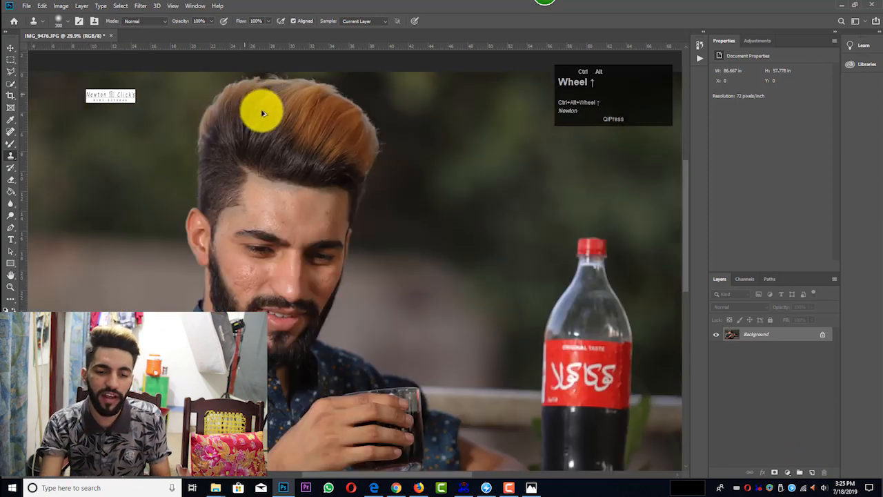
pyautogui.scroll(-5, 269, 117)
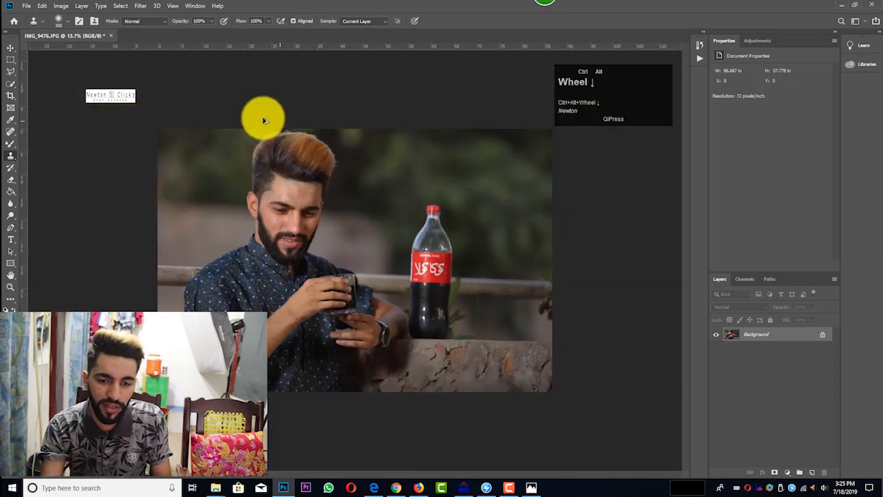
pyautogui.scroll(5, 248, 119)
pyautogui.scroll(1, 36, 158)
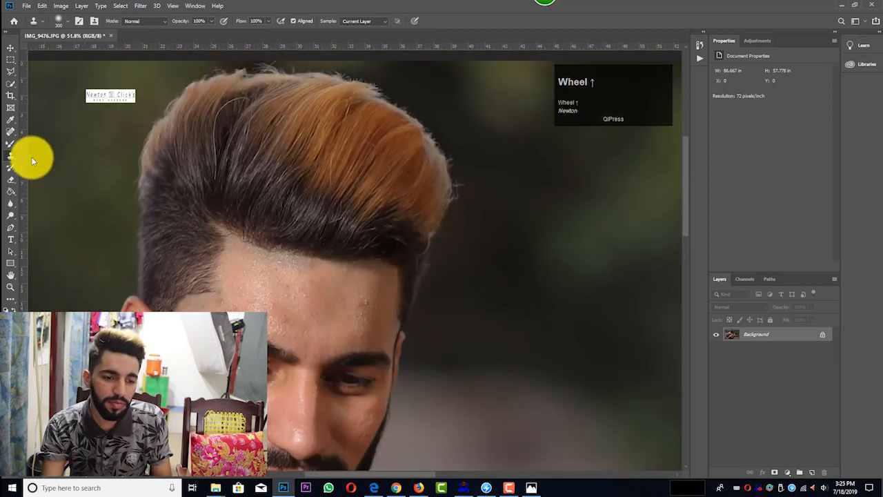
pyautogui.scroll(2, 221, 207)
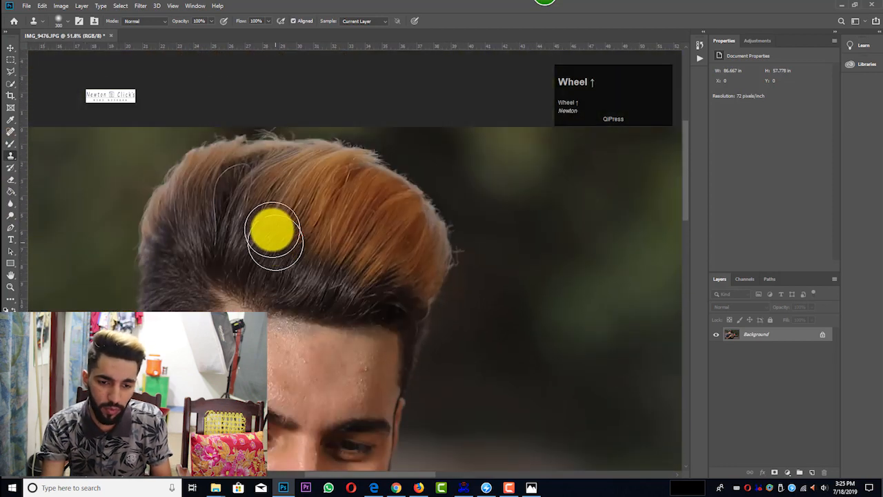
pyautogui.press(']')
pyautogui.press(']')
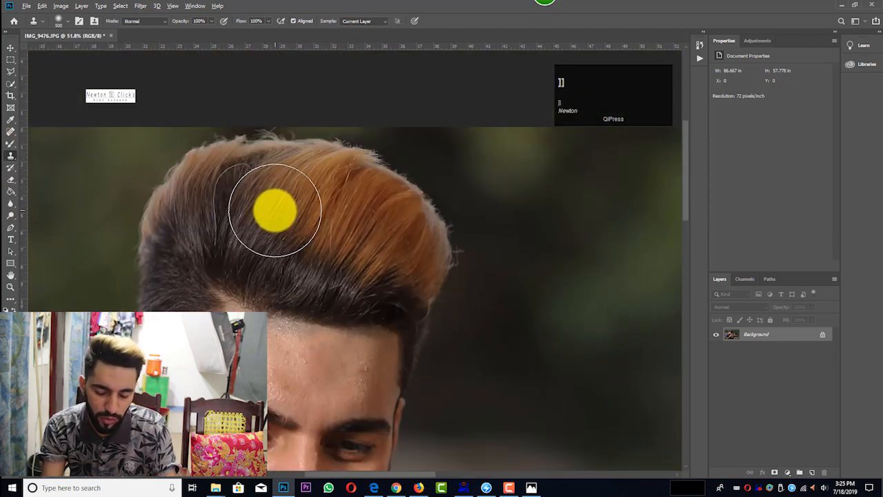
pyautogui.click(273, 208)
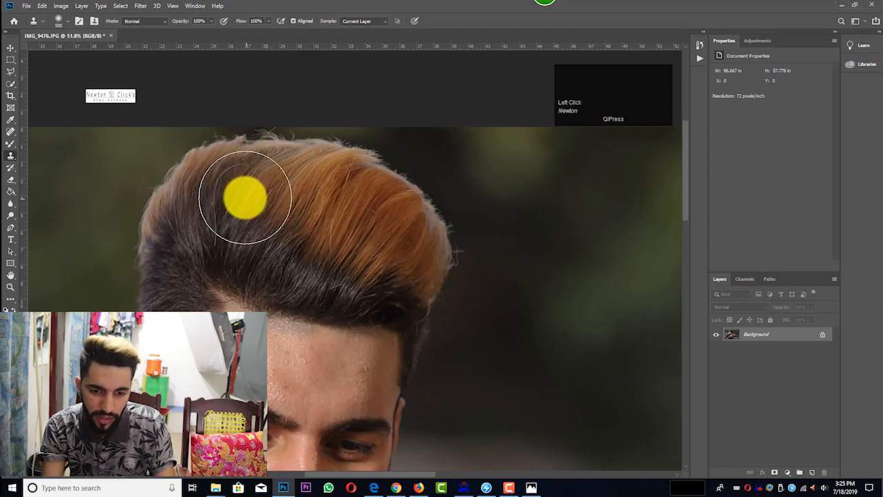
pyautogui.click(243, 196)
pyautogui.scroll(-1, 405, 192)
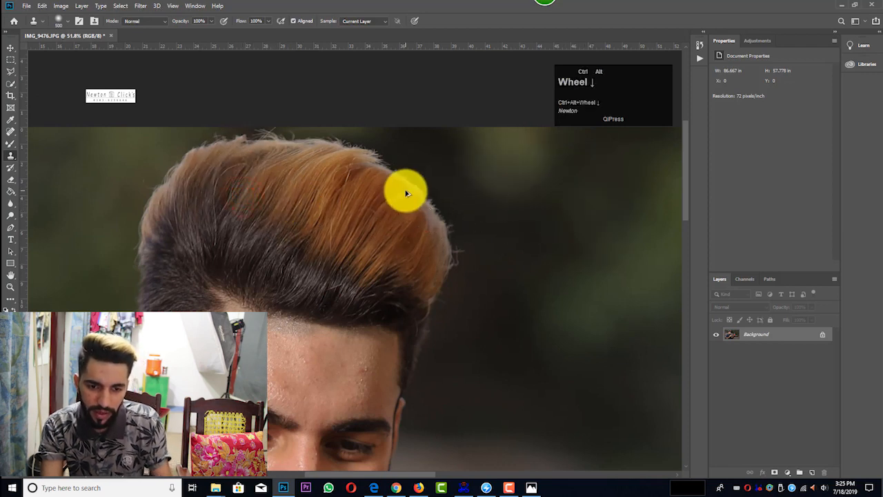
# Step: Reopen Liquify and warp the upper hair outline and back of the crown with brush sizes from 400 to 600
pyautogui.scroll(-3, 408, 193)
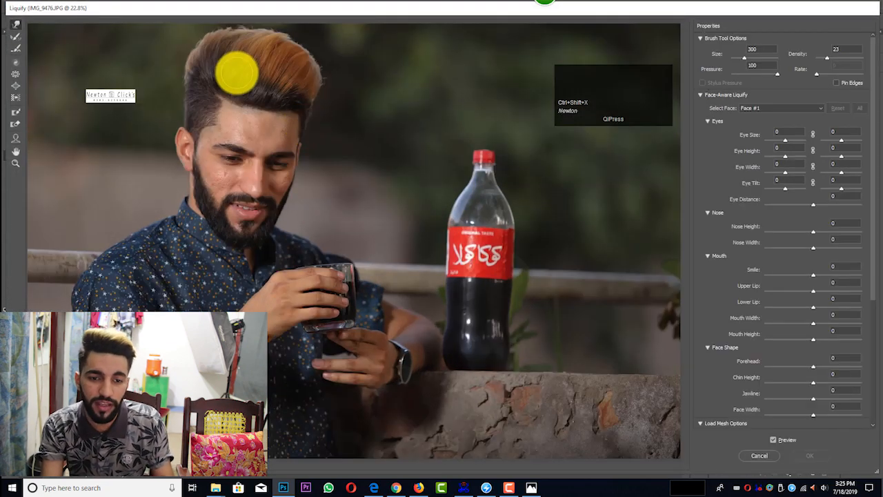
pyautogui.press(']')
pyautogui.press(']')
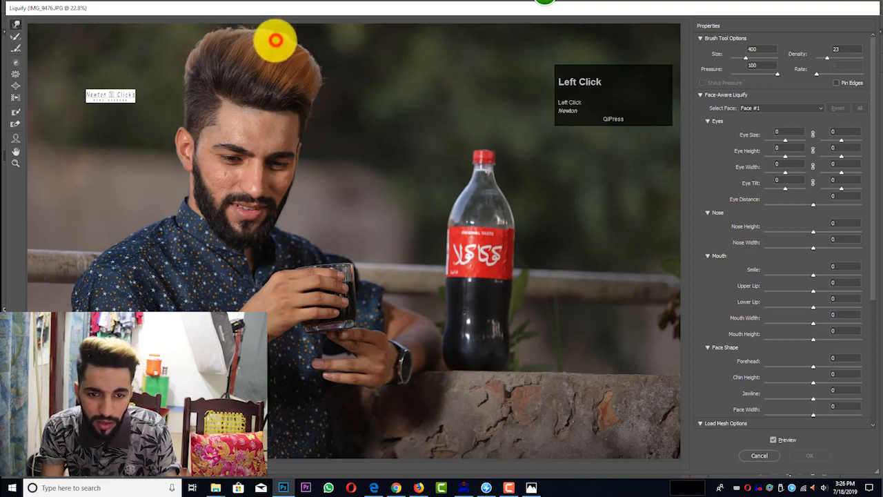
pyautogui.moveTo(274, 41)
pyautogui.mouseDown()
pyautogui.moveTo(311, 49)
pyautogui.moveTo(238, 44)
pyautogui.mouseUp()
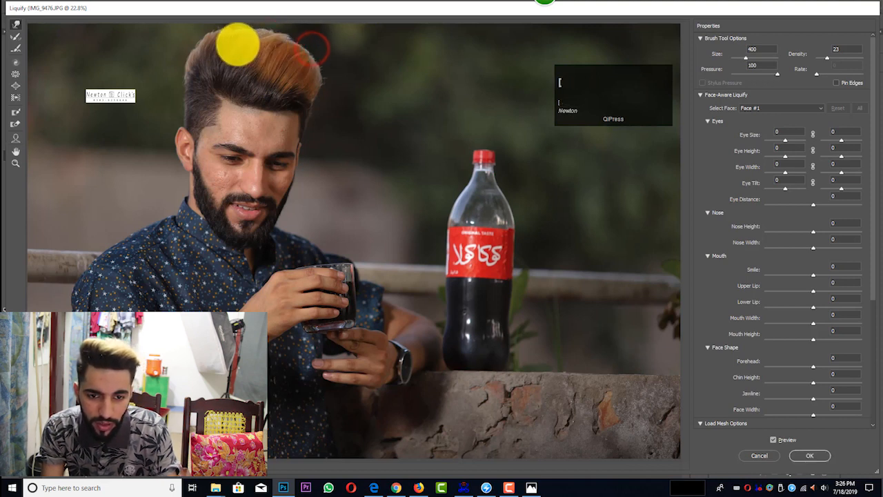
pyautogui.press(']')
pyautogui.press(']')
pyautogui.press(']')
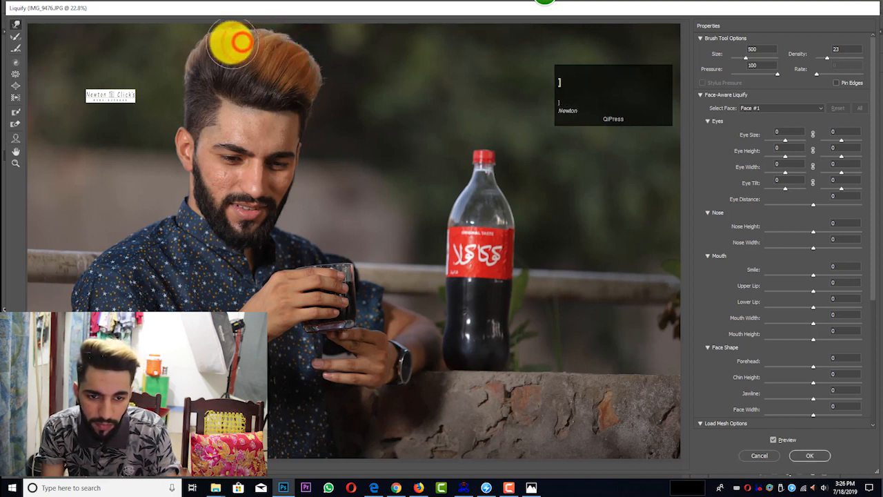
pyautogui.press('[')
pyautogui.press('[')
pyautogui.press('[')
pyautogui.press('[')
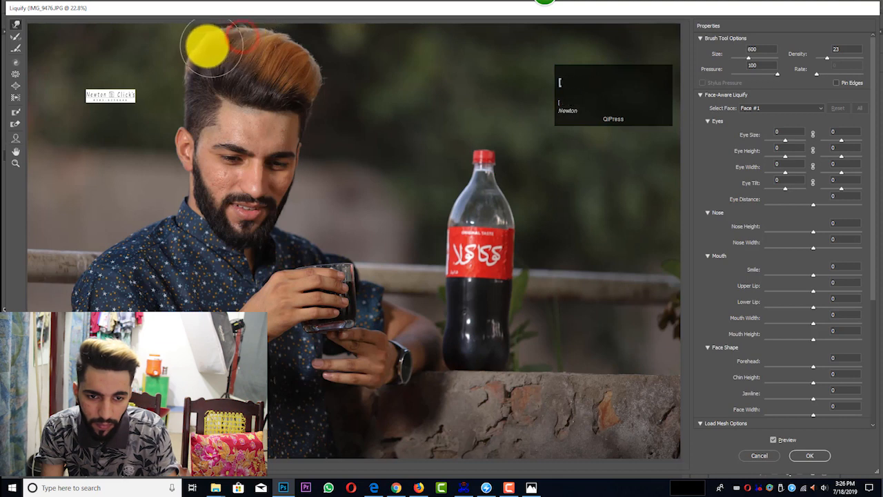
pyautogui.moveTo(196, 45); pyautogui.dragTo(198, 43)
# Step: Smooth the top edge of the hair between the crown and the quiff using Forward Warp brushes of varying size
pyautogui.press(']')
pyautogui.press(']')
pyautogui.press(']')
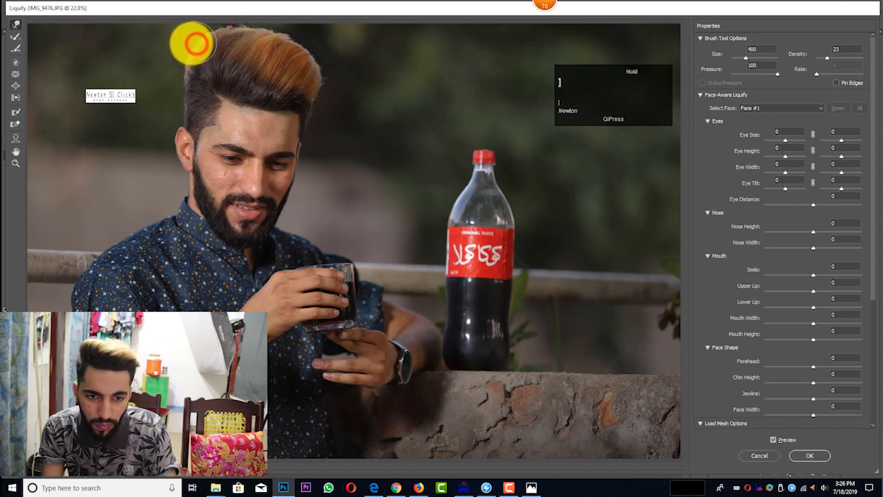
pyautogui.press('[')
pyautogui.press('[')
pyautogui.press('[')
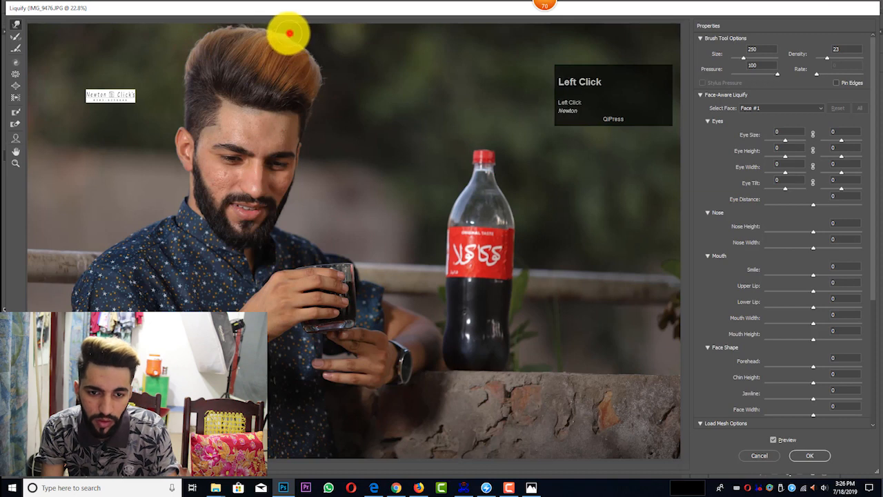
pyautogui.press(']')
pyautogui.press(']')
pyautogui.click(262, 40)
# Step: Push the front edge of the quiff slightly inward with a size 700 warp brush and apply Liquify
pyautogui.press(']')
pyautogui.press(']')
pyautogui.press(']')
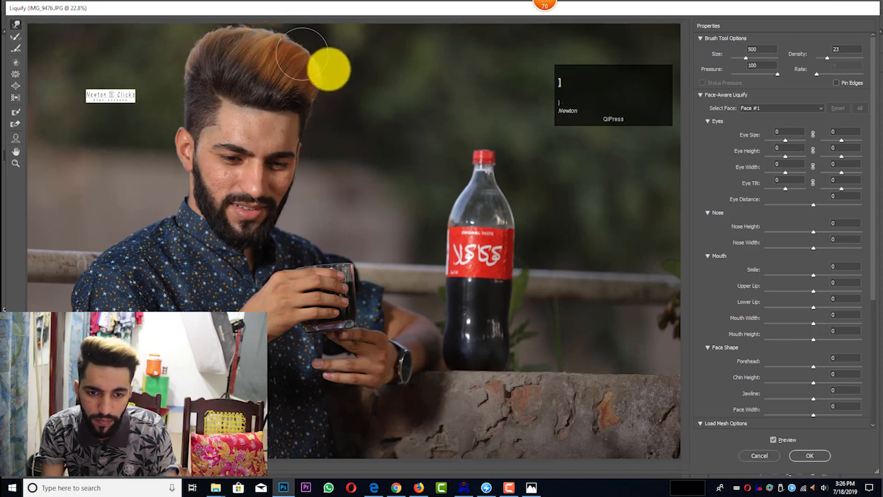
pyautogui.moveTo(342, 82); pyautogui.dragTo(336, 79)
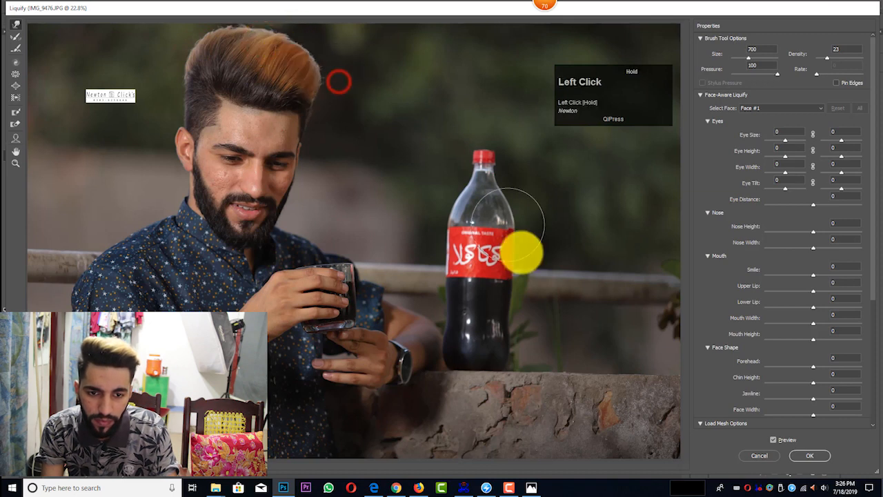
pyautogui.click(814, 457)
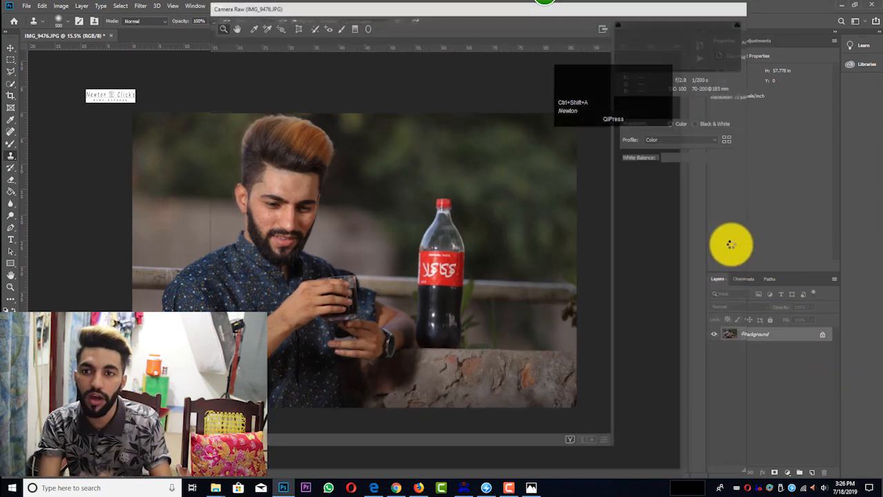
# Step: Apply a Camera Raw parametric tone curve with Highlights +8, Darks -11 and Shadows +23
pyautogui.moveTo(637, 101); pyautogui.dragTo(789, 44)
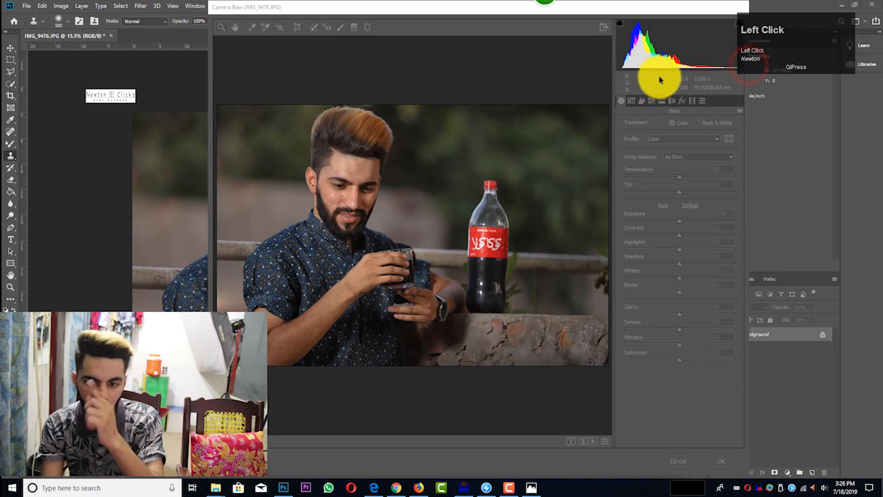
pyautogui.click(660, 80)
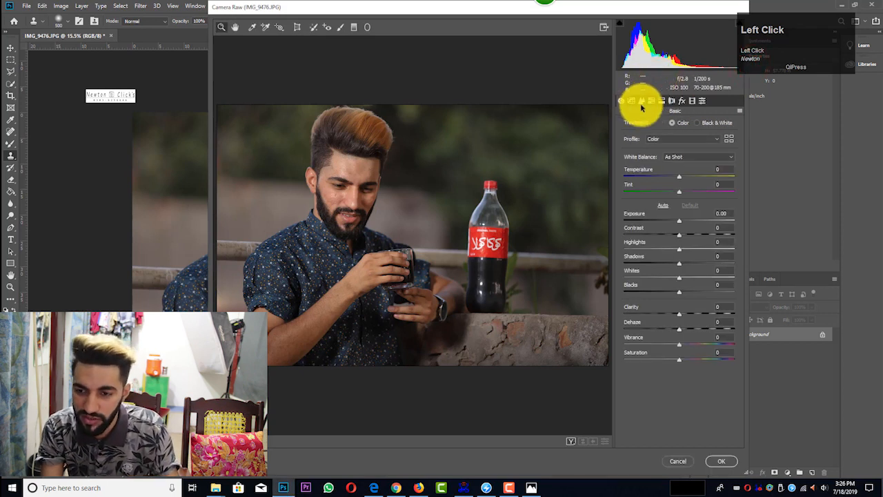
pyautogui.click(631, 101)
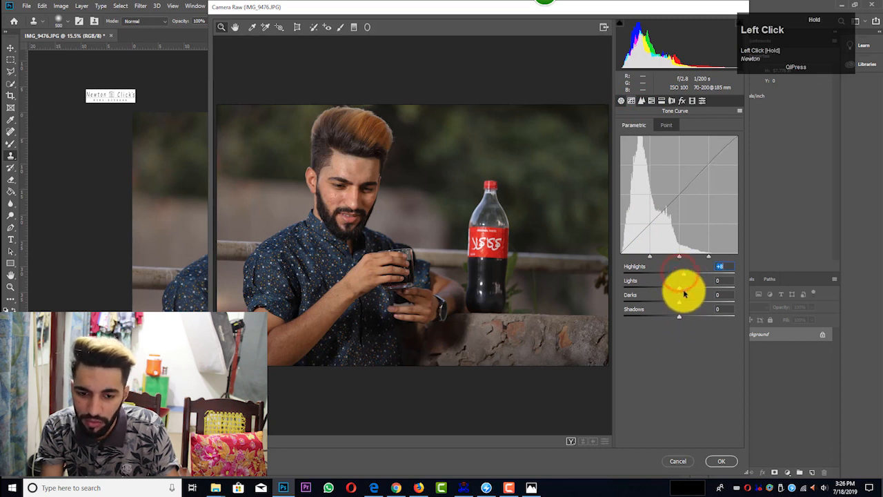
pyautogui.moveTo(681, 303); pyautogui.dragTo(693, 318)
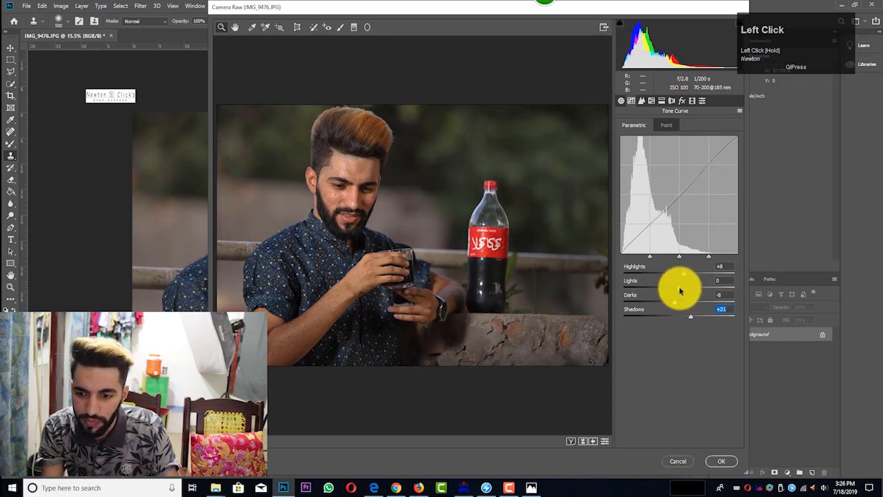
pyautogui.moveTo(674, 304); pyautogui.dragTo(670, 304)
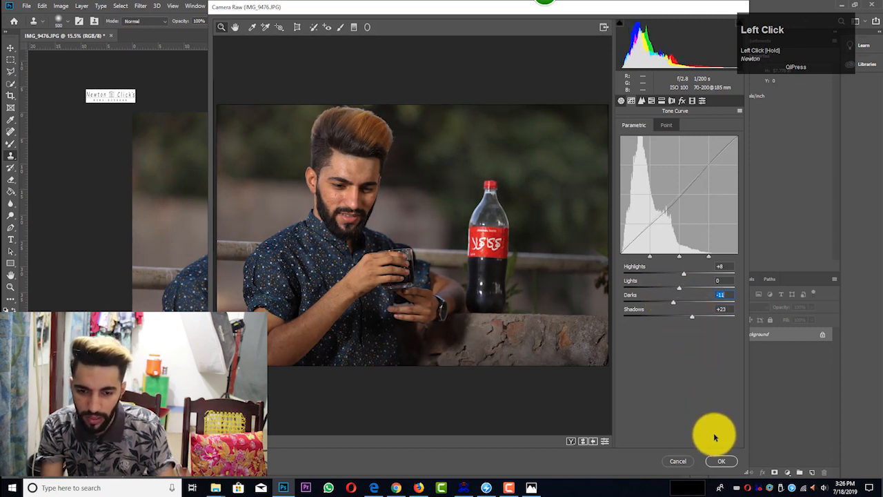
pyautogui.click(721, 459)
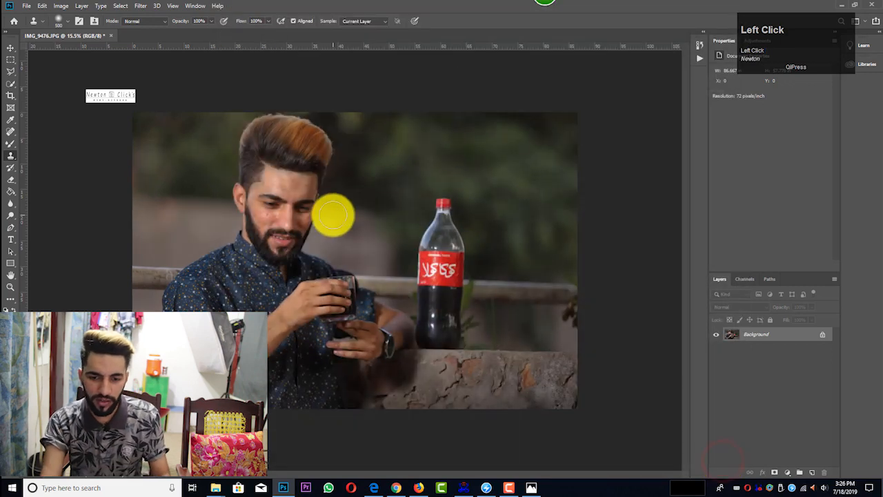
# Step: Duplicate the Background layer and unlock the original Background
pyautogui.scroll(5, 247, 187)
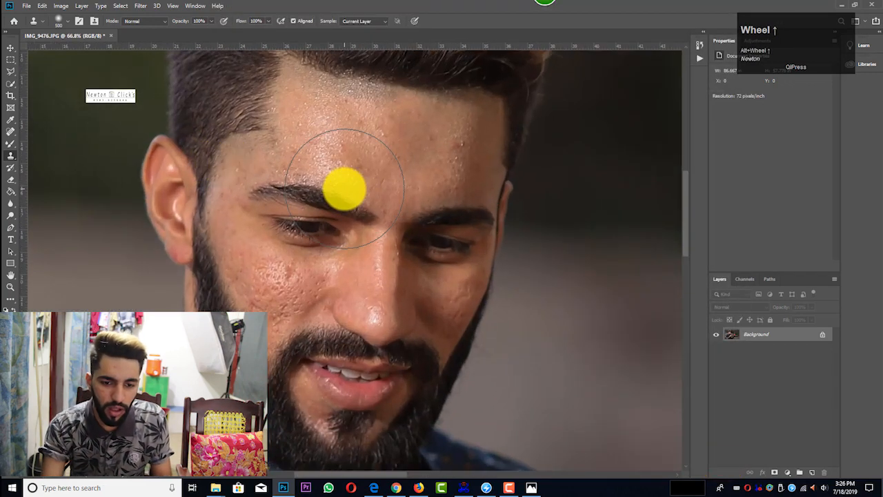
pyautogui.scroll(3, 292, 202)
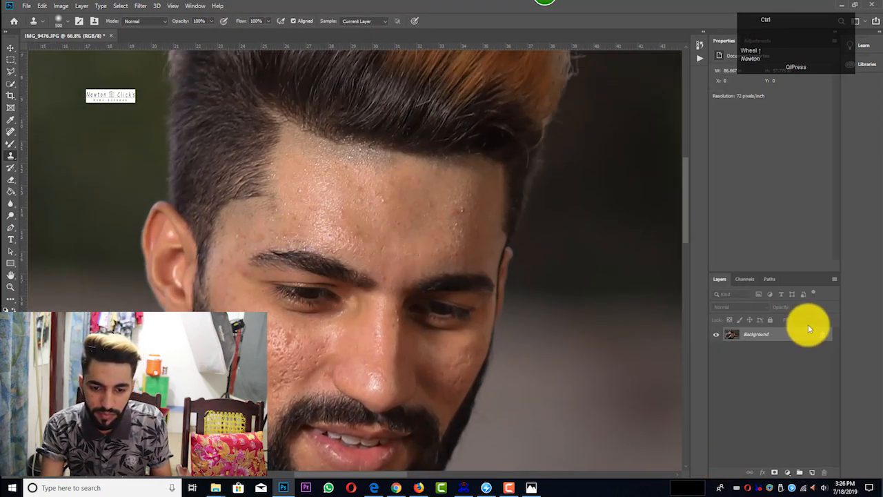
pyautogui.hotkey('ctrl', 'j')
pyautogui.click(823, 352)
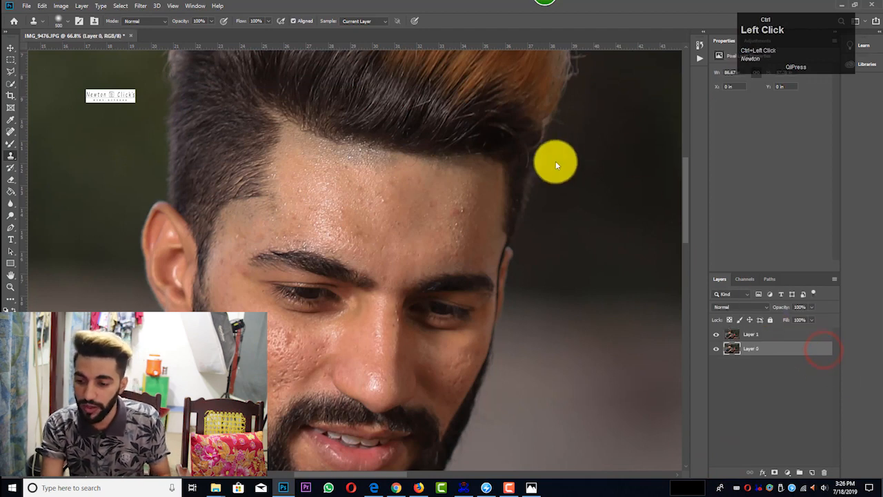
# Step: Choose the Mixer Brush for the forehead skin and enlarge it to size 175
pyautogui.scroll(2, 304, 221)
pyautogui.scroll(1, 322, 242)
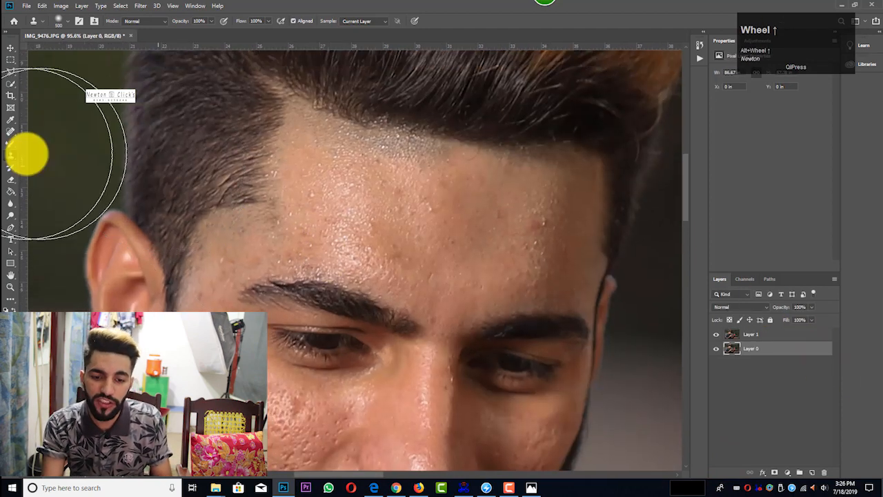
pyautogui.rightClick(11, 143)
pyautogui.click(31, 169)
pyautogui.scroll(2, 325, 213)
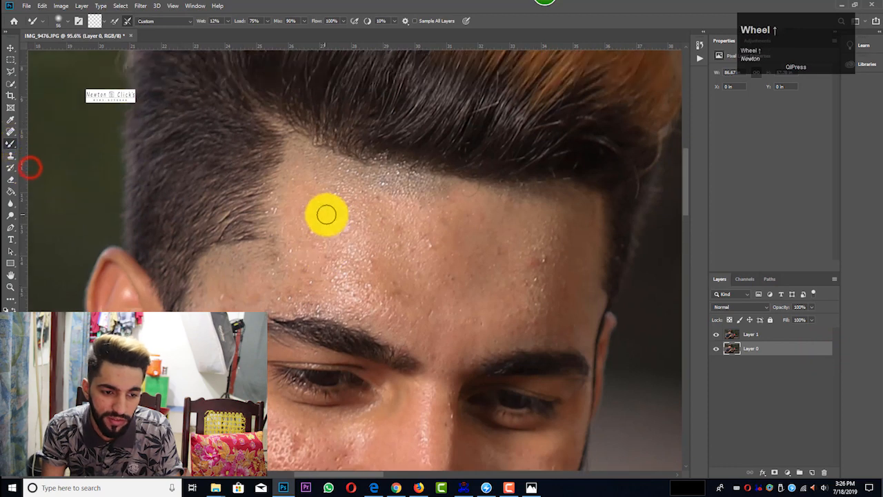
pyautogui.scroll(1, 334, 226)
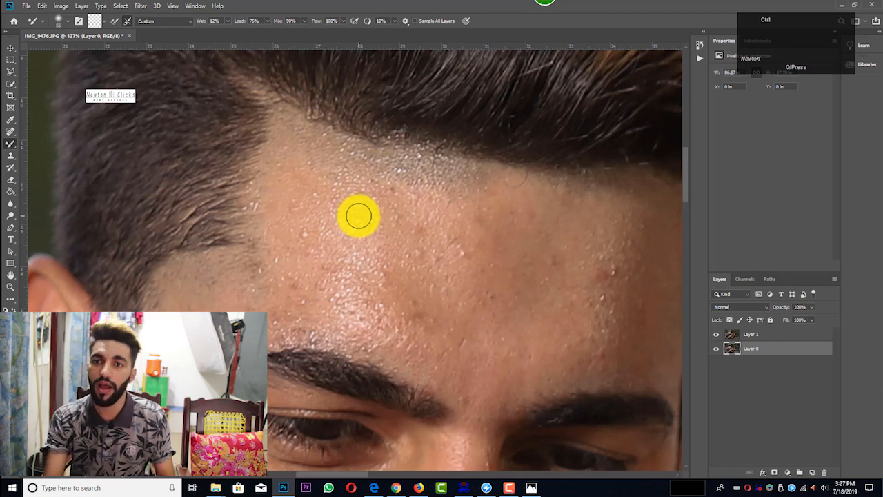
pyautogui.scroll(-9, 359, 216)
pyautogui.scroll(8, 384, 246)
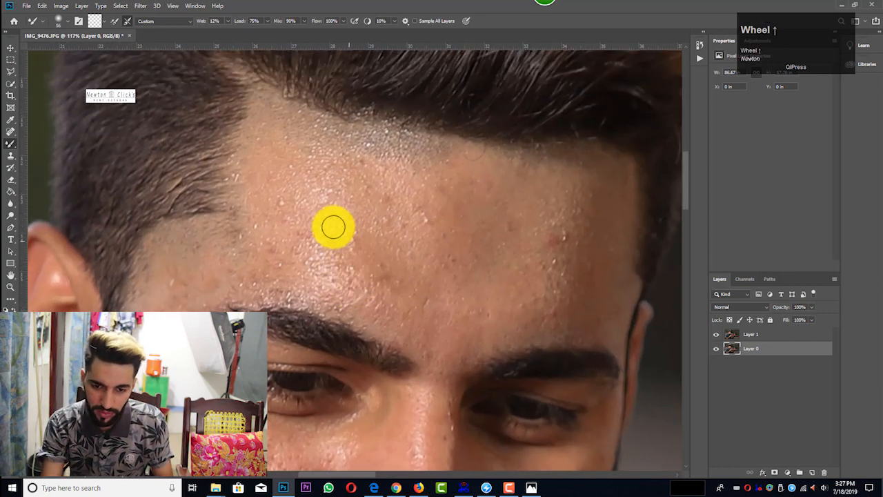
pyautogui.scroll(3, 284, 218)
pyautogui.scroll(-3, 280, 211)
pyautogui.press(']')
pyautogui.press(']')
pyautogui.press(']')
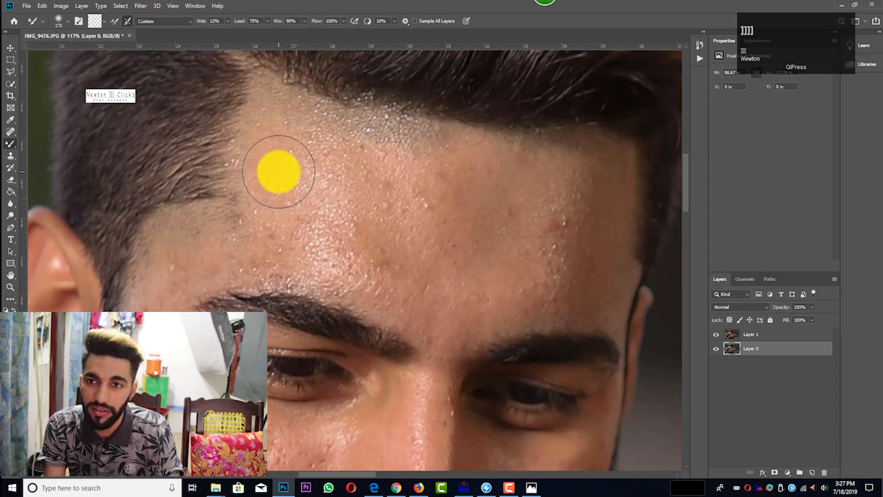
# Step: Set the Mixer Brush to 29% Wet and blend the shiny forehead skin near the temple hairline on Layer 1
pyautogui.moveTo(272, 146); pyautogui.dragTo(276, 127)
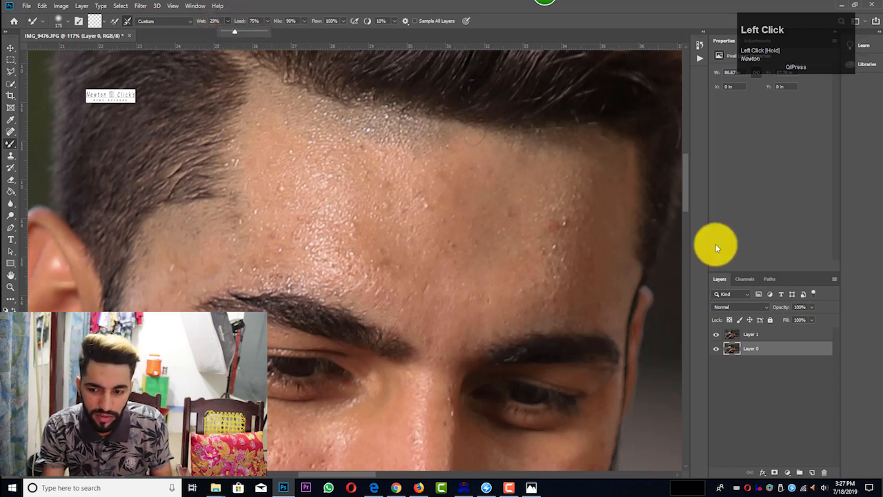
pyautogui.click(786, 335)
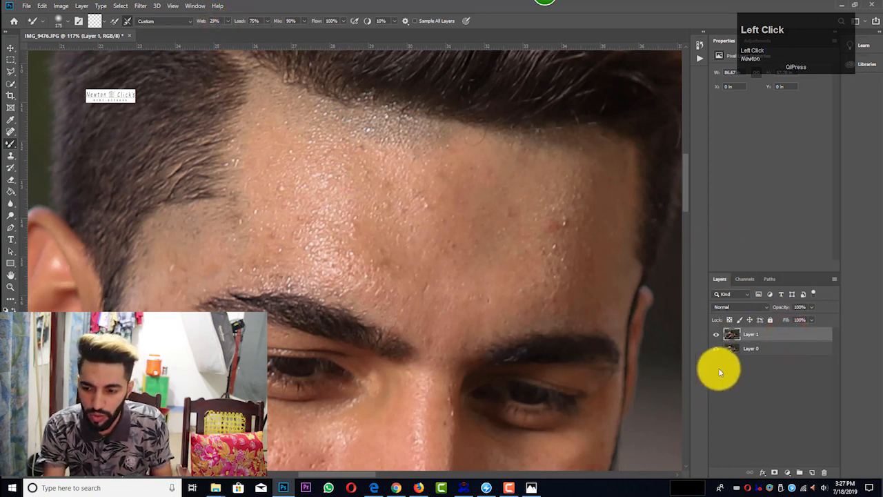
pyautogui.press(']')
pyautogui.press('[')
pyautogui.moveTo(282, 176)
pyautogui.mouseDown()
pyautogui.moveTo(285, 224)
pyautogui.moveTo(273, 126)
pyautogui.moveTo(452, 159)
pyautogui.moveTo(345, 181)
pyautogui.moveTo(336, 209)
pyautogui.moveTo(357, 221)
pyautogui.mouseUp()
pyautogui.press('[')
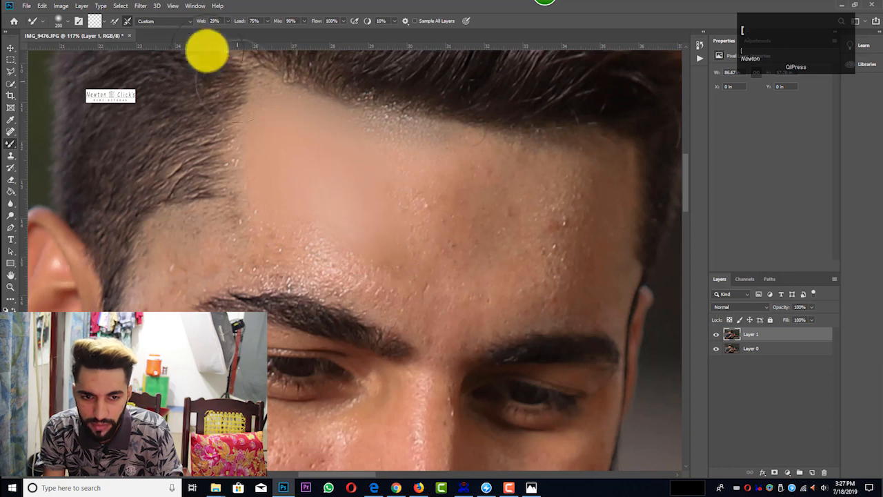
# Step: Undo the stray hairline stroke and smooth the rest of the forehead above both eyebrows with a size 200 Mixer Brush at 19% Wet
pyautogui.moveTo(228, 21); pyautogui.dragTo(221, 30)
pyautogui.hotkey('ctrl', 'z')
pyautogui.moveTo(521, 209)
pyautogui.mouseDown()
pyautogui.moveTo(573, 217)
pyautogui.moveTo(557, 287)
pyautogui.mouseUp()
pyautogui.moveTo(489, 289)
pyautogui.mouseDown()
pyautogui.moveTo(595, 253)
pyautogui.moveTo(369, 148)
pyautogui.moveTo(582, 177)
pyautogui.moveTo(400, 179)
pyautogui.moveTo(293, 134)
pyautogui.moveTo(360, 162)
pyautogui.mouseUp()
pyautogui.press('[')
pyautogui.scroll(3, 377, 192)
pyautogui.press(']')
pyautogui.moveTo(345, 214); pyautogui.dragTo(442, 262)
pyautogui.scroll(-1, 441, 261)
pyautogui.press('[')
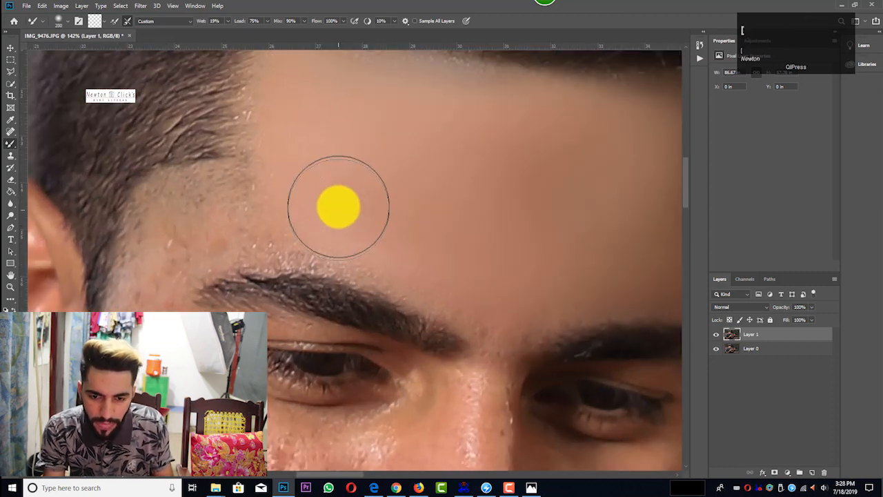
# Step: Smooth the temple skin beside the nearer eyebrow and the skin around it with a size 100 Mixer Brush
pyautogui.press('[')
pyautogui.press('[')
pyautogui.moveTo(273, 186); pyautogui.dragTo(173, 227)
pyautogui.scroll(-1, 173, 227)
pyautogui.press('[')
pyautogui.moveTo(475, 218)
pyautogui.mouseDown()
pyautogui.moveTo(269, 175)
pyautogui.moveTo(152, 250)
pyautogui.mouseUp()
pyautogui.scroll(-2, 213, 299)
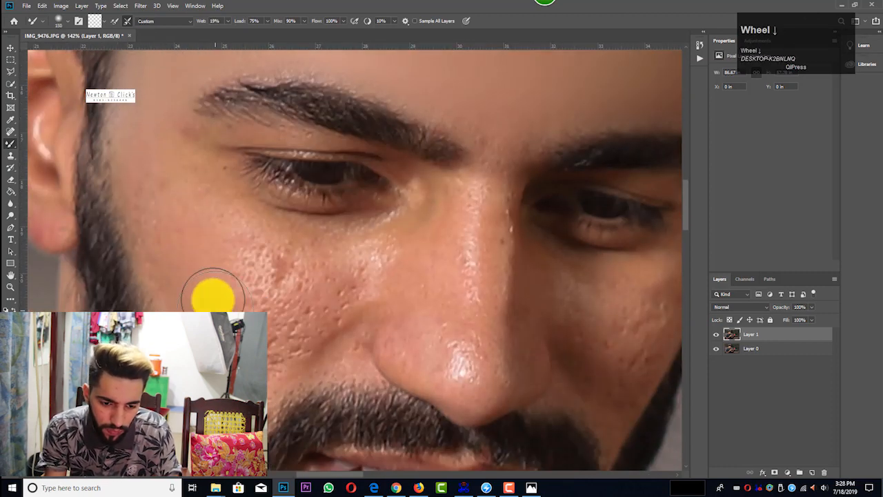
# Step: Blend the textured skin on the nearer cheek, from beside the sideburn to below the eye
pyautogui.scroll(1, 178, 250)
pyautogui.moveTo(148, 157); pyautogui.dragTo(157, 233)
pyautogui.press(']')
pyautogui.moveTo(169, 211)
pyautogui.mouseDown()
pyautogui.moveTo(174, 268)
pyautogui.moveTo(228, 297)
pyautogui.mouseUp()
pyautogui.scroll(-1, 228, 296)
pyautogui.moveTo(321, 296)
pyautogui.mouseDown()
pyautogui.moveTo(265, 373)
pyautogui.moveTo(297, 282)
pyautogui.mouseUp()
pyautogui.moveTo(223, 262)
pyautogui.mouseDown()
pyautogui.moveTo(240, 295)
pyautogui.moveTo(228, 256)
pyautogui.mouseUp()
# Step: Smooth the nose with a smaller Mixer Brush, and even out the nearer cheek with the brush at size 125
pyautogui.press('[')
pyautogui.press('[')
pyautogui.moveTo(180, 165); pyautogui.dragTo(185, 132)
pyautogui.scroll(-1, 199, 151)
pyautogui.moveTo(467, 245)
pyautogui.mouseDown()
pyautogui.moveTo(469, 176)
pyautogui.moveTo(467, 287)
pyautogui.moveTo(450, 227)
pyautogui.mouseUp()
pyautogui.moveTo(441, 164)
pyautogui.mouseDown()
pyautogui.moveTo(428, 280)
pyautogui.moveTo(412, 166)
pyautogui.mouseUp()
pyautogui.press(']')
pyautogui.press(']')
pyautogui.press(']')
pyautogui.moveTo(250, 180); pyautogui.dragTo(244, 214)
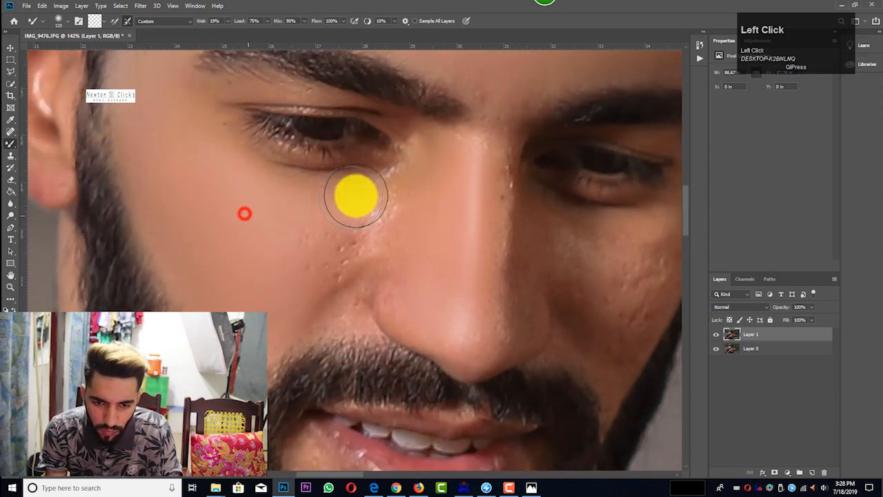
# Step: Blend the pores beside the nose, the lower cheek and the under-eye skin, reducing the Mixer Brush to size 60
pyautogui.press('[')
pyautogui.press('[')
pyautogui.moveTo(278, 256)
pyautogui.mouseDown()
pyautogui.moveTo(330, 223)
pyautogui.moveTo(329, 278)
pyautogui.moveTo(259, 326)
pyautogui.mouseUp()
pyautogui.scroll(-1, 276, 314)
pyautogui.moveTo(345, 262); pyautogui.dragTo(336, 276)
pyautogui.press('[')
pyautogui.moveTo(340, 221)
pyautogui.mouseDown()
pyautogui.moveTo(304, 247)
pyautogui.moveTo(333, 215)
pyautogui.moveTo(335, 270)
pyautogui.mouseUp()
pyautogui.press('[')
pyautogui.press('[')
pyautogui.moveTo(297, 272); pyautogui.dragTo(264, 293)
pyautogui.scroll(1, 361, 168)
pyautogui.moveTo(230, 219); pyautogui.dragTo(387, 199)
pyautogui.scroll(1, 320, 293)
pyautogui.moveTo(223, 198); pyautogui.dragTo(224, 214)
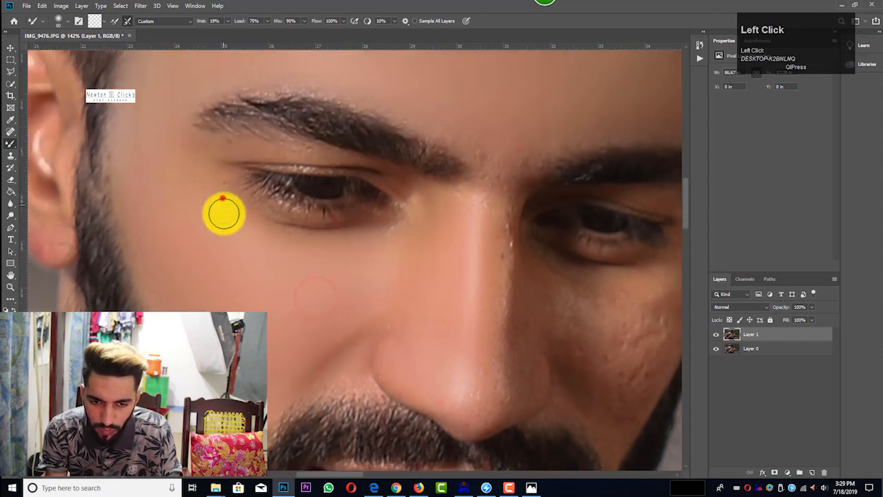
# Step: Smooth the remaining blemishes along the bridge and shaded side of the nose with the small Mixer Brush
pyautogui.scroll(-1, 359, 159)
pyautogui.moveTo(487, 103); pyautogui.dragTo(495, 119)
pyautogui.scroll(-4, 414, 220)
pyautogui.scroll(3, 440, 232)
pyautogui.moveTo(325, 118)
pyautogui.mouseDown()
pyautogui.moveTo(337, 127)
pyautogui.moveTo(336, 155)
pyautogui.mouseUp()
pyautogui.press(']')
pyautogui.press(']')
pyautogui.moveTo(315, 340); pyautogui.dragTo(343, 260)
pyautogui.moveTo(338, 217)
pyautogui.mouseDown()
pyautogui.moveTo(338, 312)
pyautogui.moveTo(310, 354)
pyautogui.mouseUp()
# Step: Blend the rough skin on the shaded far cheek, adjusting the Mixer Brush to size 90
pyautogui.press(']')
pyautogui.press(']')
pyautogui.press(']')
pyautogui.moveTo(394, 271)
pyautogui.mouseDown()
pyautogui.moveTo(404, 256)
pyautogui.moveTo(483, 256)
pyautogui.moveTo(467, 286)
pyautogui.moveTo(422, 322)
pyautogui.moveTo(428, 347)
pyautogui.moveTo(371, 233)
pyautogui.moveTo(416, 314)
pyautogui.mouseUp()
pyautogui.press('[')
pyautogui.press('[')
pyautogui.press(']')
pyautogui.moveTo(341, 342)
pyautogui.mouseDown()
pyautogui.moveTo(327, 347)
pyautogui.moveTo(191, 289)
pyautogui.mouseUp()
pyautogui.scroll(-9, 354, 227)
pyautogui.scroll(1, 230, 227)
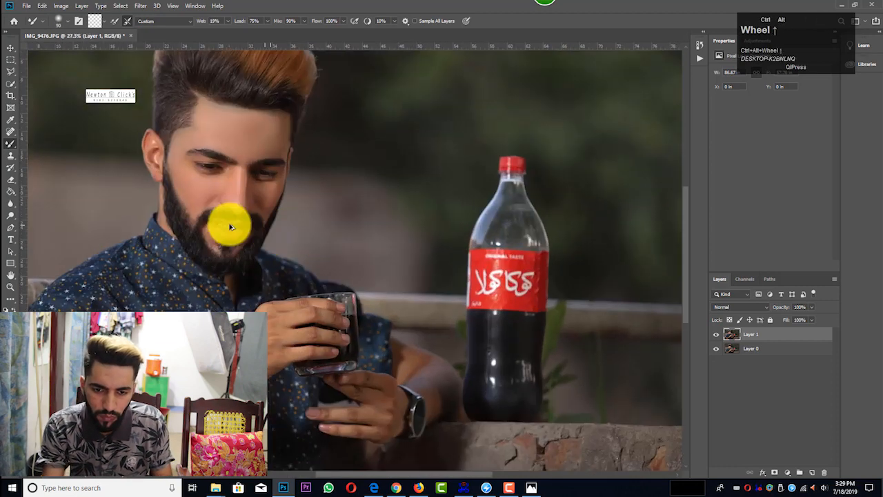
# Step: Smooth the bare skin around the mouth and chin inside the beard with a size 70 Mixer Brush
pyautogui.scroll(10, 230, 226)
pyautogui.press('[')
pyautogui.press('[')
pyautogui.moveTo(156, 227); pyautogui.dragTo(191, 283)
pyautogui.moveTo(193, 277); pyautogui.dragTo(148, 233)
pyautogui.moveTo(367, 230); pyautogui.dragTo(290, 311)
pyautogui.moveTo(195, 292); pyautogui.dragTo(184, 264)
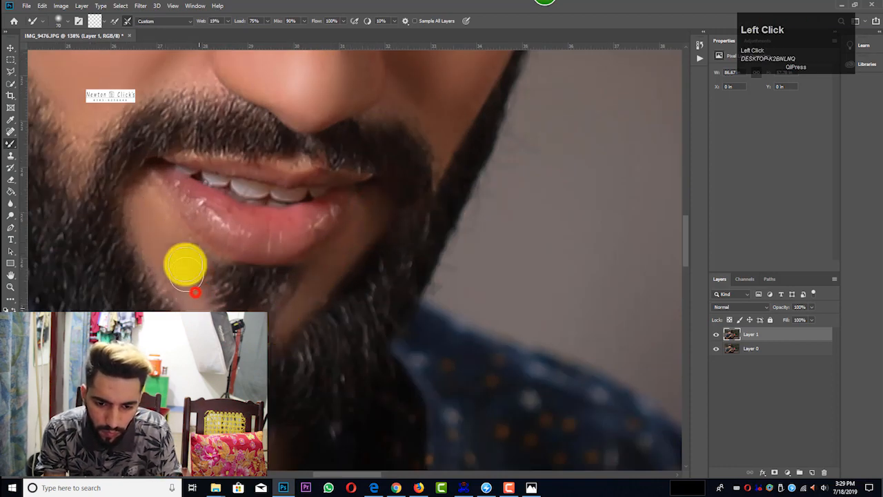
pyautogui.moveTo(178, 197); pyautogui.dragTo(197, 205)
# Step: Smooth the skin of the raised hand and forearm with a size 300 Mixer Brush
pyautogui.scroll(-10, 455, 229)
pyautogui.moveTo(457, 232); pyautogui.dragTo(285, 163)
pyautogui.press(']')
pyautogui.press(']')
pyautogui.press(']')
pyautogui.press(']')
pyautogui.press(']')
pyautogui.press(']')
pyautogui.press(']')
pyautogui.press(']')
pyautogui.press(']')
pyautogui.moveTo(265, 256); pyautogui.dragTo(236, 284)
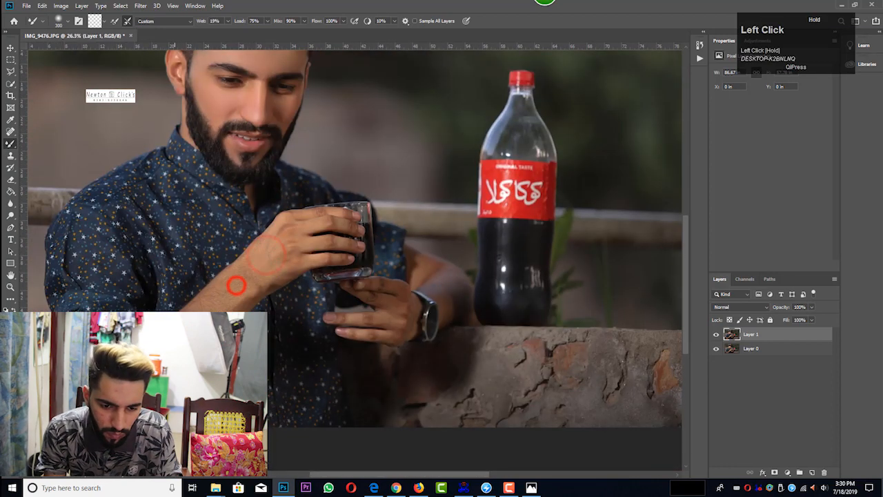
pyautogui.press('[')
# Step: Examine the smoothed skin across the whole portrait and close up around the hands and glass
pyautogui.scroll(-5, 324, 227)
pyautogui.scroll(3, 219, 216)
pyautogui.scroll(-3, 349, 211)
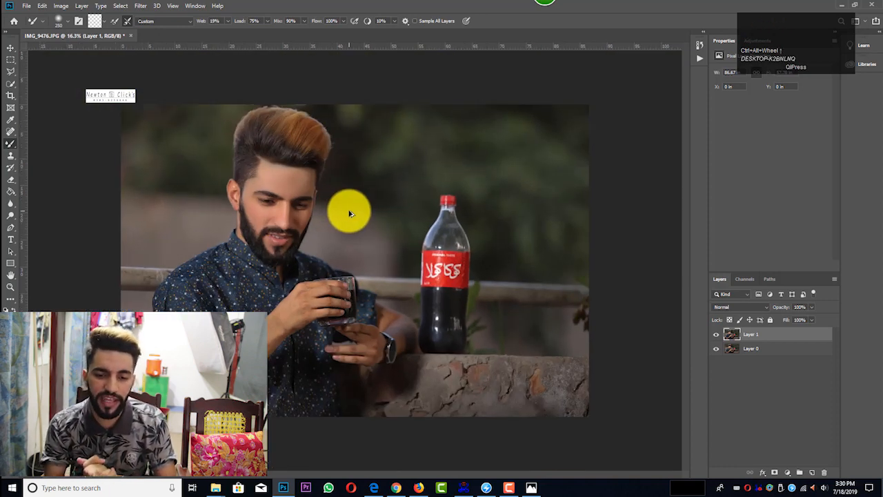
pyautogui.scroll(-4, 354, 211)
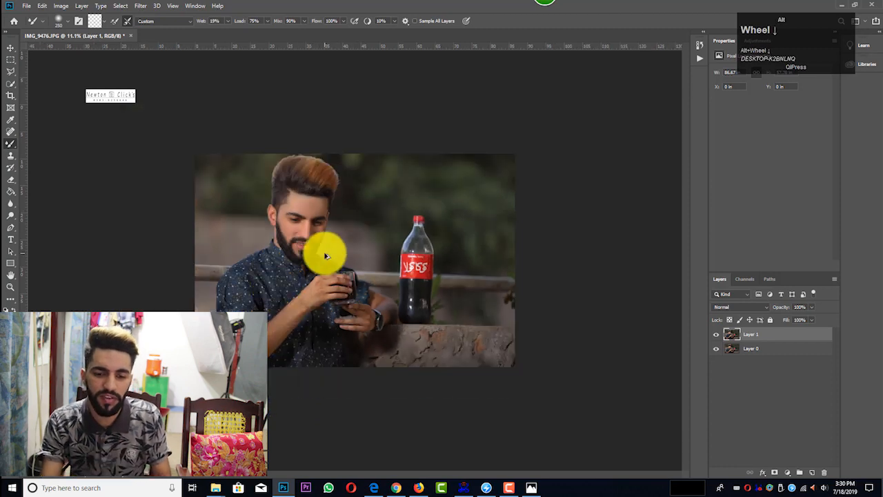
pyautogui.scroll(10, 322, 252)
pyautogui.scroll(-2, 339, 258)
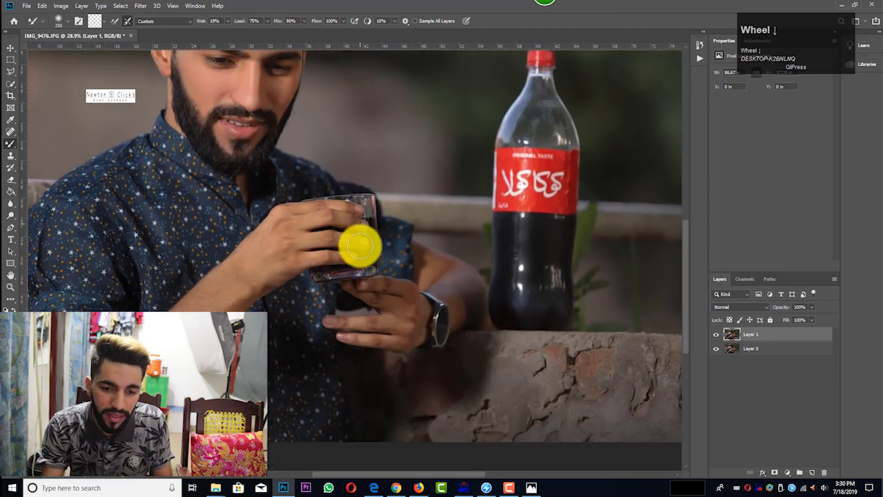
pyautogui.scroll(-5, 361, 244)
pyautogui.scroll(3, 439, 262)
pyautogui.scroll(-2, 286, 400)
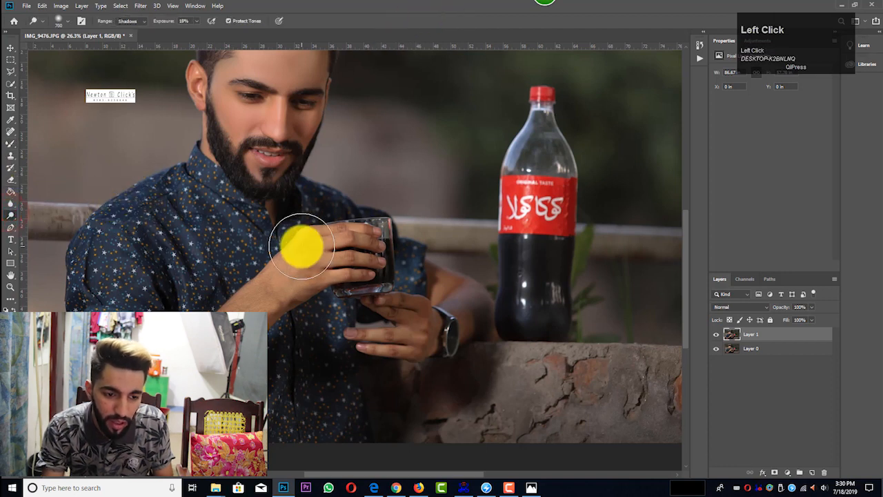
# Step: Lighten the raised forearm with the Dodge tool, using the Shadows range at 18% exposure and a reduced brush size
pyautogui.press('[')
pyautogui.rightClick(11, 206)
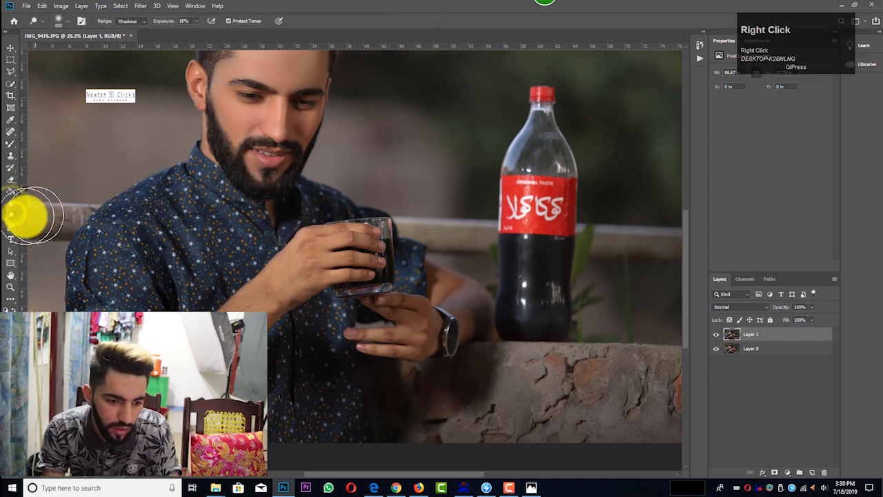
pyautogui.click(33, 215)
pyautogui.press('[')
pyautogui.press('[')
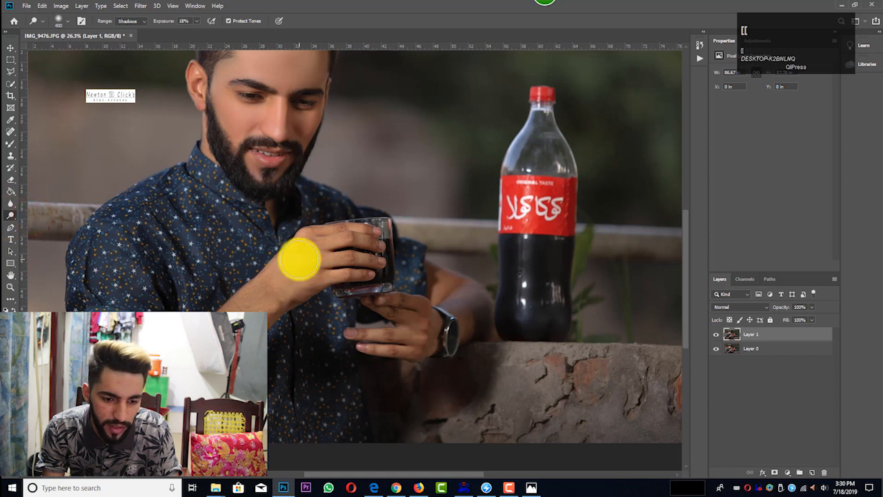
pyautogui.moveTo(283, 280); pyautogui.dragTo(249, 303)
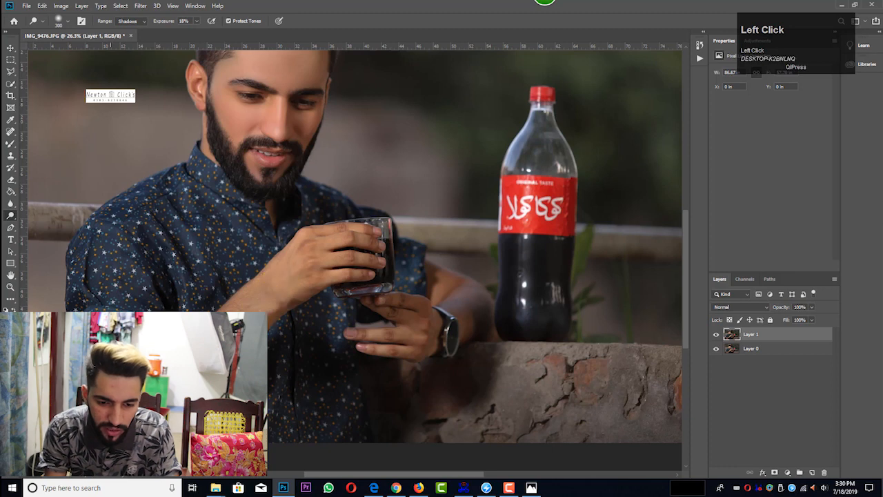
# Step: Dodge the shadows on the lower hand beside the watch and on the face, finishing with a size 125 brush
pyautogui.scroll(2, 260, 198)
pyautogui.press('[')
pyautogui.press('[')
pyautogui.press('[')
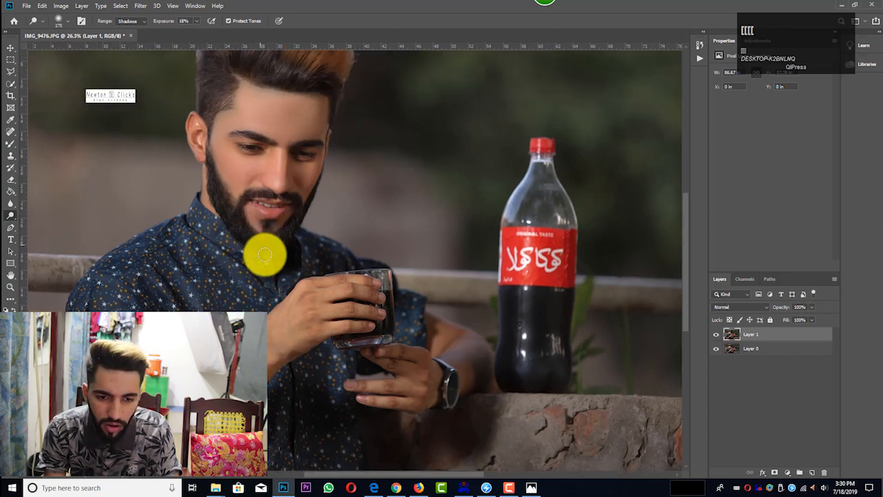
pyautogui.press(']')
pyautogui.press(']')
pyautogui.press(']')
pyautogui.moveTo(418, 368)
pyautogui.mouseDown()
pyautogui.moveTo(448, 402)
pyautogui.moveTo(389, 392)
pyautogui.moveTo(434, 381)
pyautogui.mouseUp()
pyautogui.press('[')
pyautogui.press('[')
pyautogui.moveTo(249, 208)
pyautogui.mouseDown()
pyautogui.moveTo(258, 231)
pyautogui.moveTo(288, 212)
pyautogui.moveTo(274, 238)
pyautogui.moveTo(282, 250)
pyautogui.mouseUp()
pyautogui.scroll(-1, 281, 250)
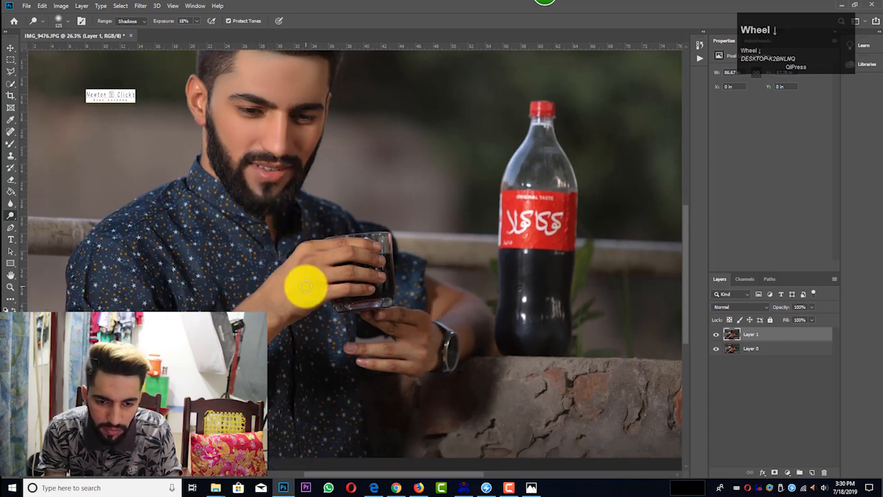
# Step: Lower Layer 1's opacity to about 90% so some original skin texture shows through on the face
pyautogui.scroll(-2, 324, 266)
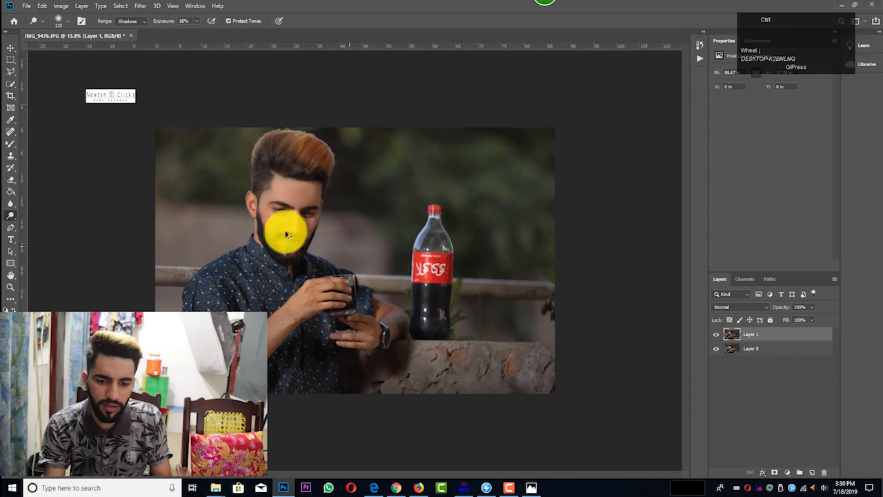
pyautogui.scroll(4, 270, 221)
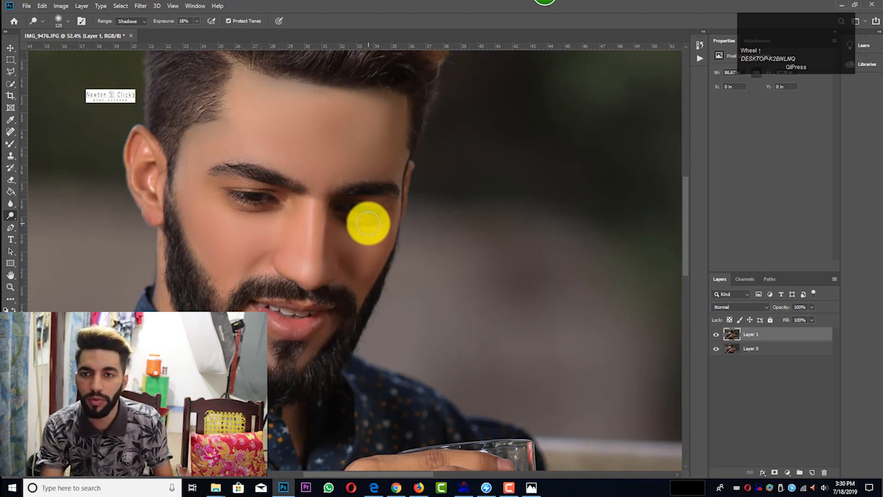
pyautogui.click(789, 349)
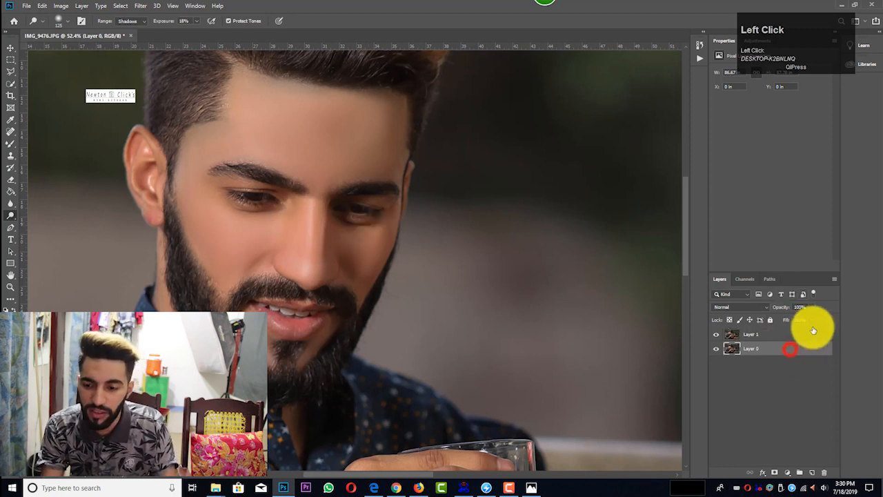
pyautogui.click(818, 334)
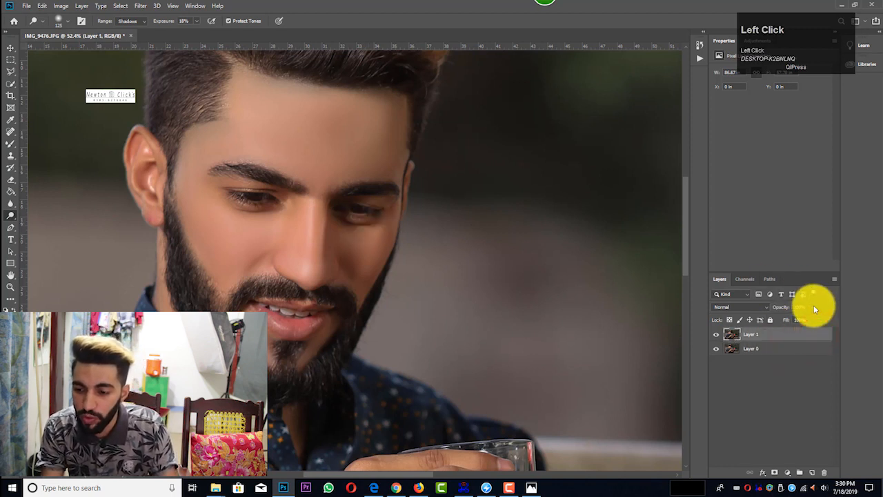
pyautogui.click(808, 310)
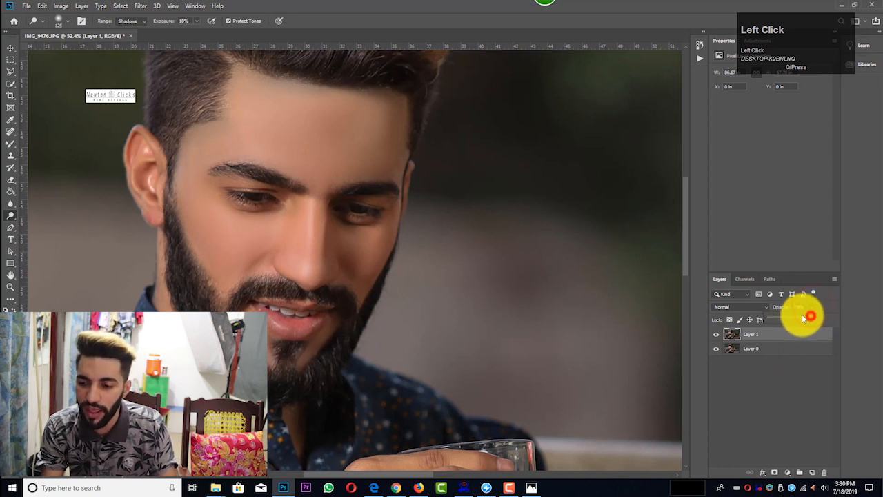
pyautogui.moveTo(801, 315); pyautogui.dragTo(748, 318)
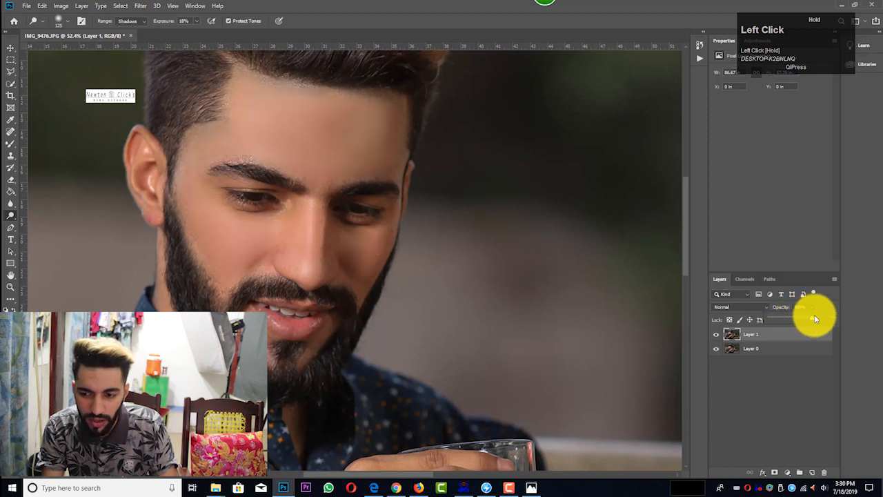
pyautogui.moveTo(814, 315); pyautogui.dragTo(810, 317)
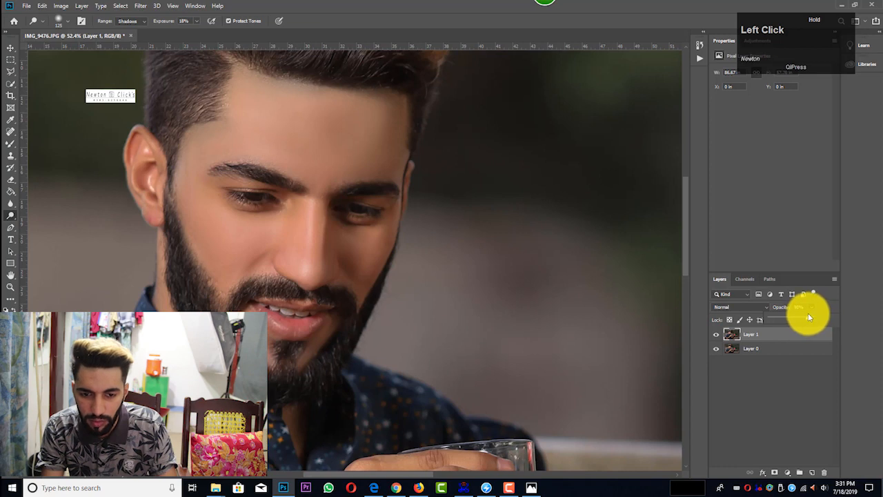
pyautogui.click(808, 316)
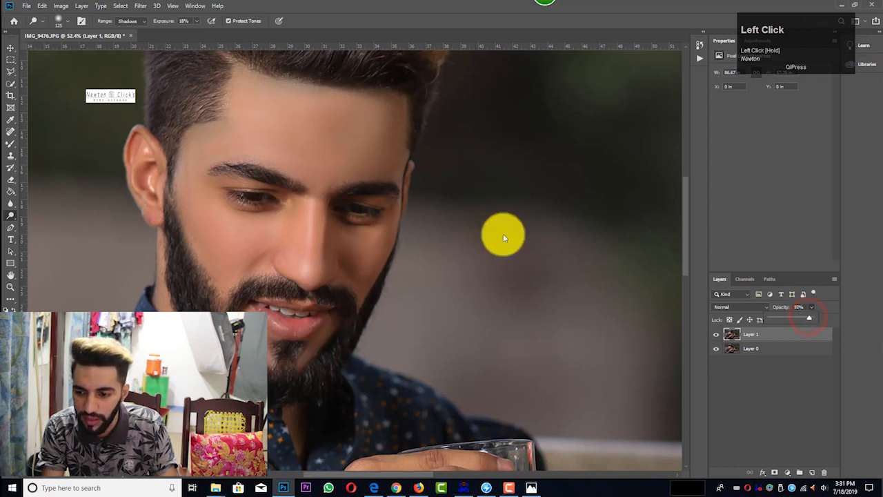
# Step: Compare the face close up with the full portrait and merge Layer 1 with Layer 0
pyautogui.scroll(-4, 366, 209)
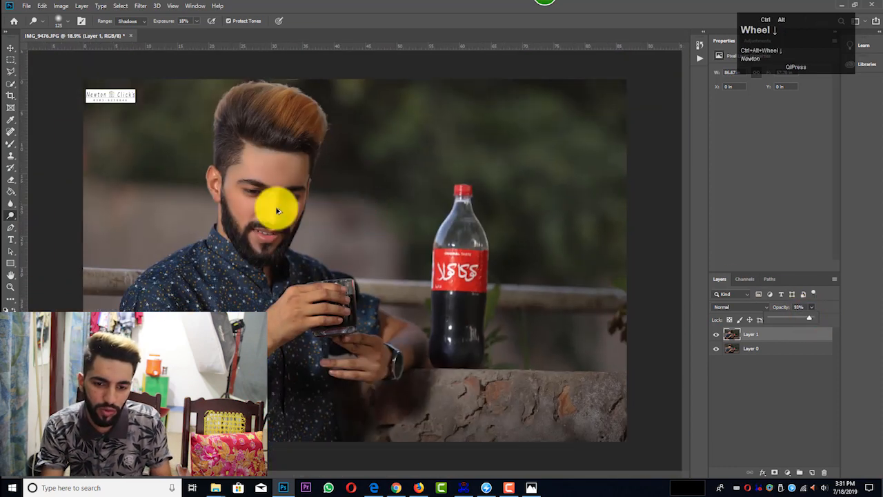
pyautogui.scroll(5, 255, 216)
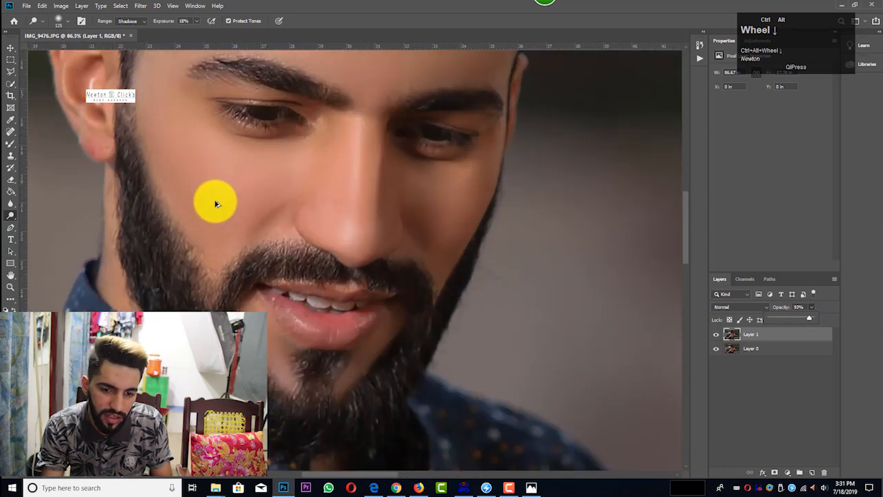
pyautogui.scroll(-2, 215, 203)
pyautogui.scroll(-1, 292, 213)
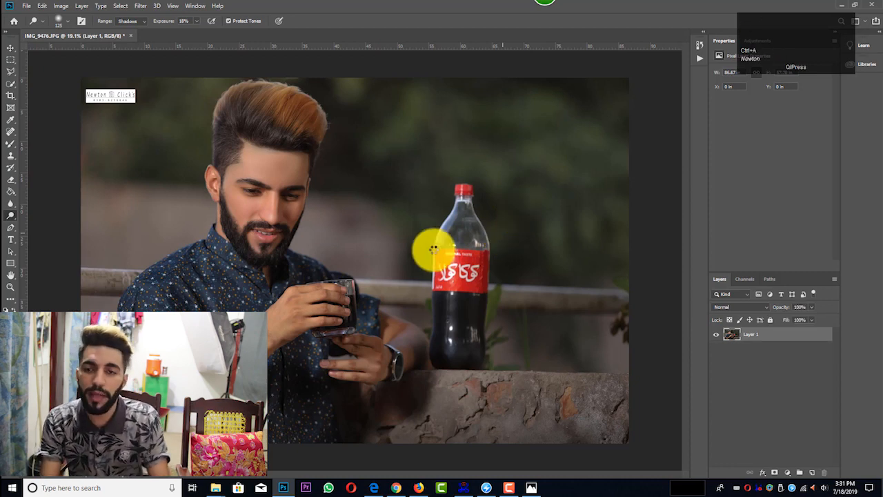
# Step: Apply Camera Raw HSL adjustments to the merged layer: Saturation Reds -28 and Oranges +4, Luminance Oranges -6
pyautogui.hotkey('ctrl', 'shift', 'a')
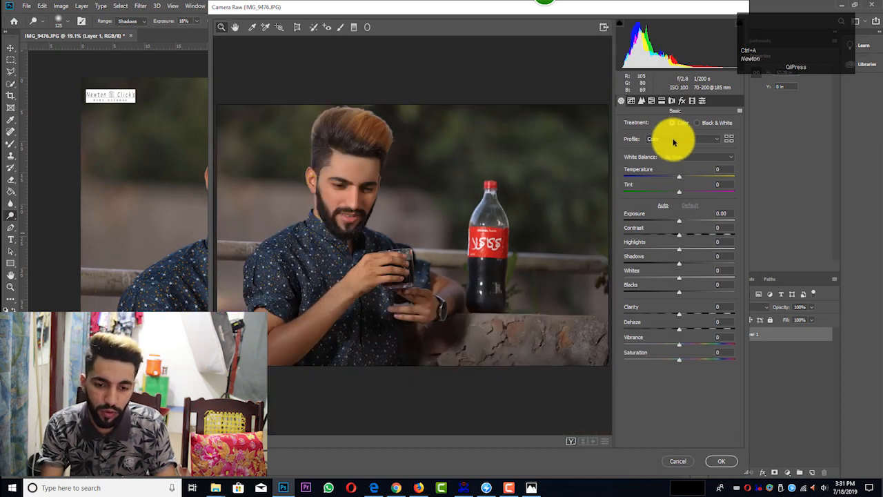
pyautogui.click(651, 101)
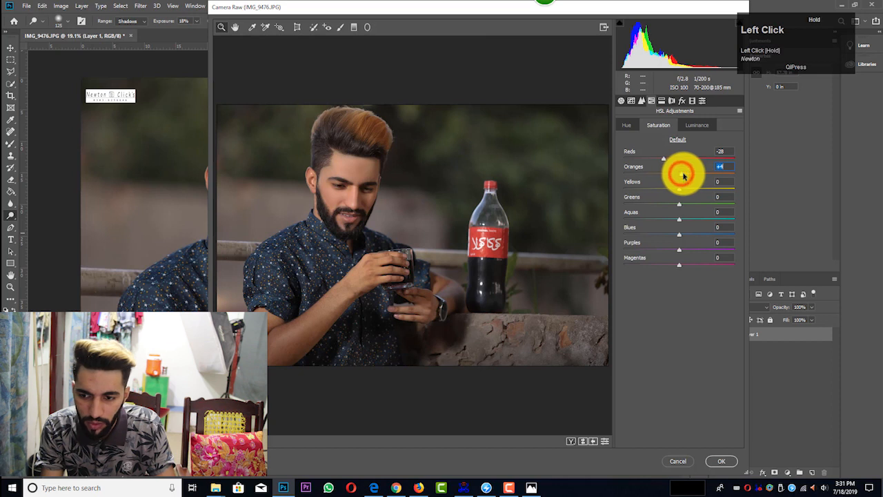
pyautogui.click(691, 125)
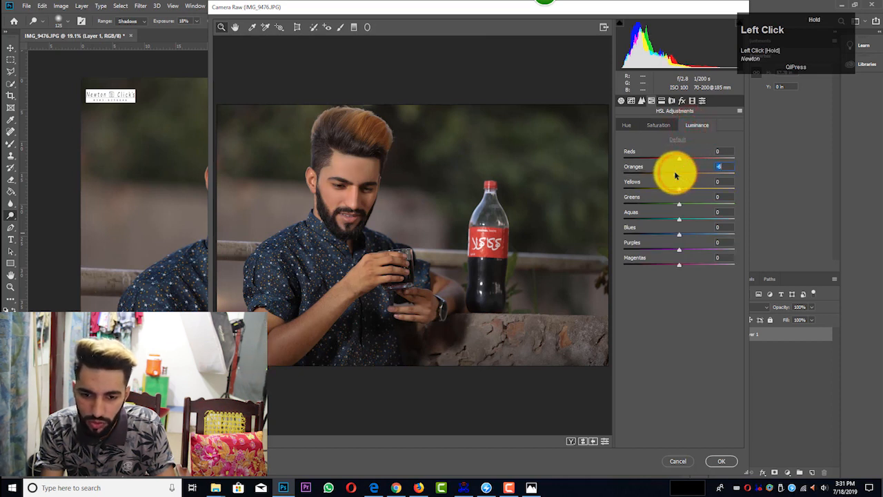
pyautogui.click(721, 460)
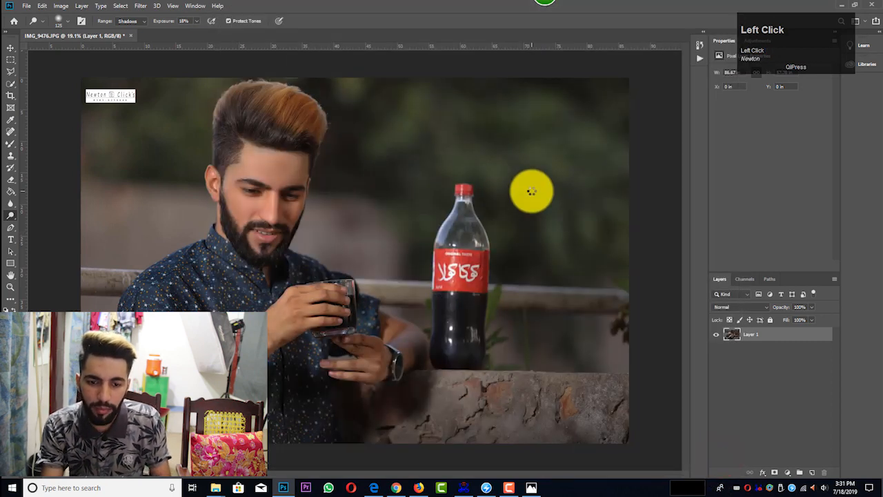
pyautogui.scroll(-3, 532, 191)
pyautogui.scroll(2, 296, 217)
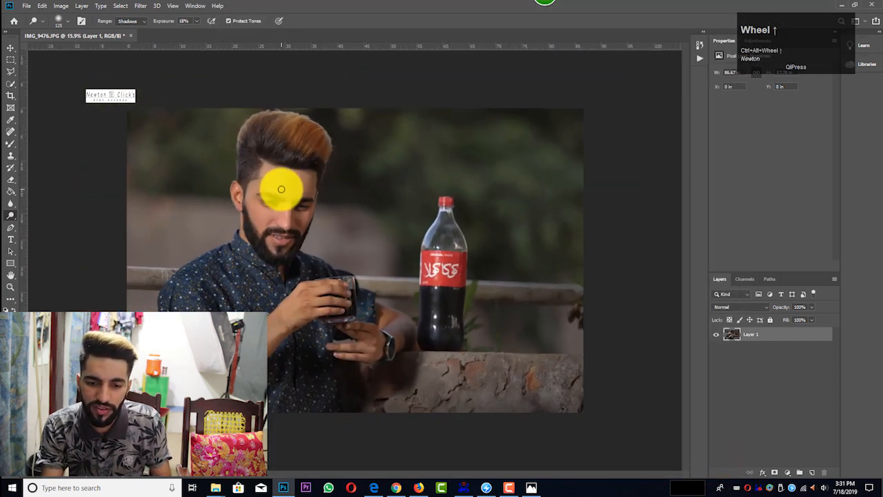
# Step: Add a Color Lookup adjustment layer above Layer 1 using the FoggyNight.3DL look
pyautogui.click(760, 69)
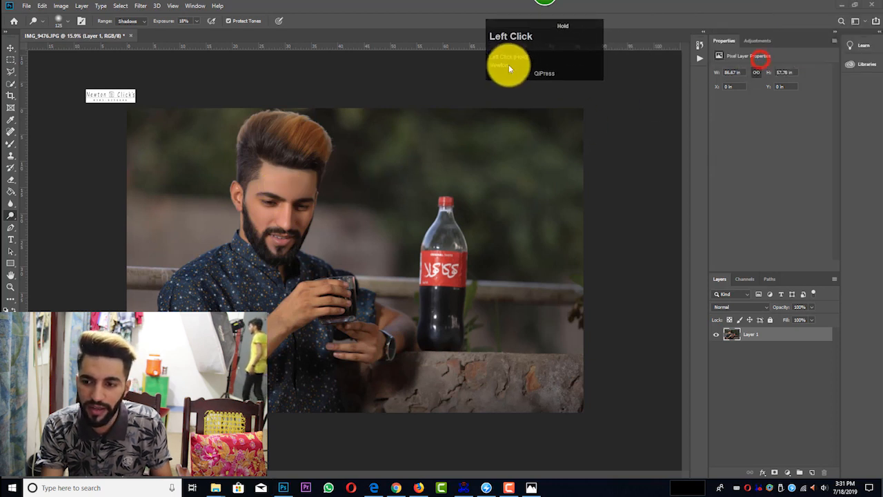
pyautogui.click(757, 40)
pyautogui.click(784, 76)
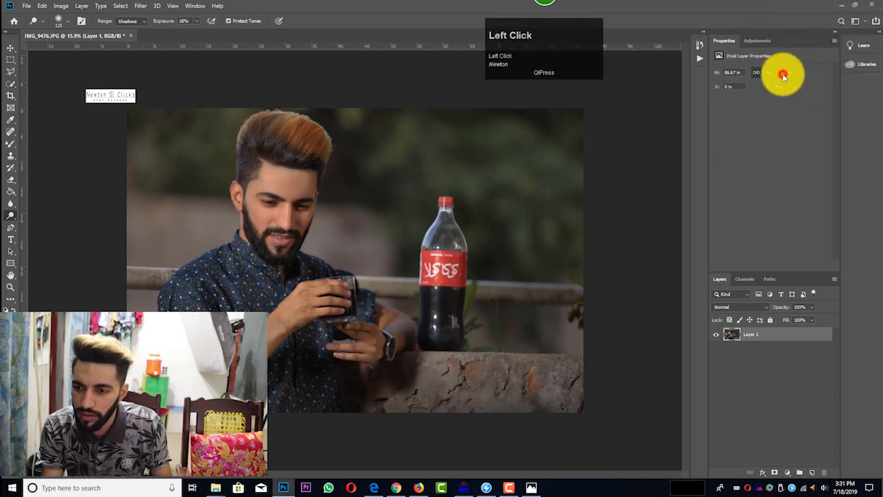
pyautogui.click(774, 72)
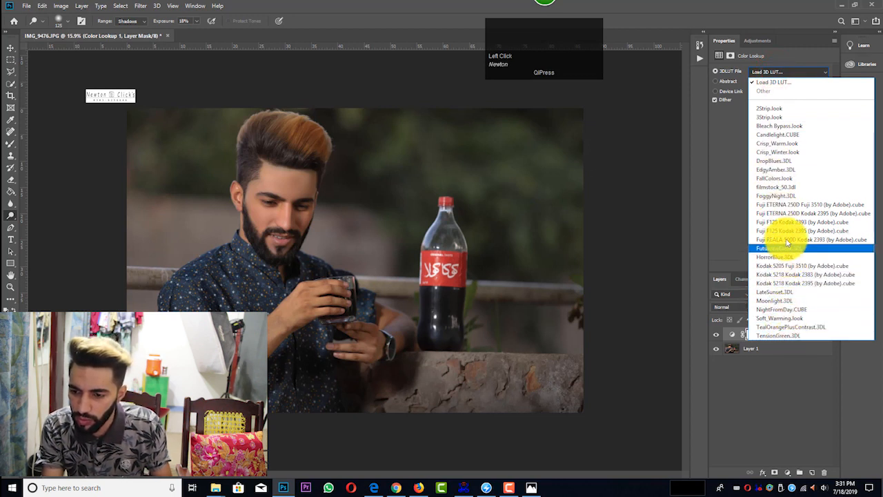
pyautogui.click(785, 196)
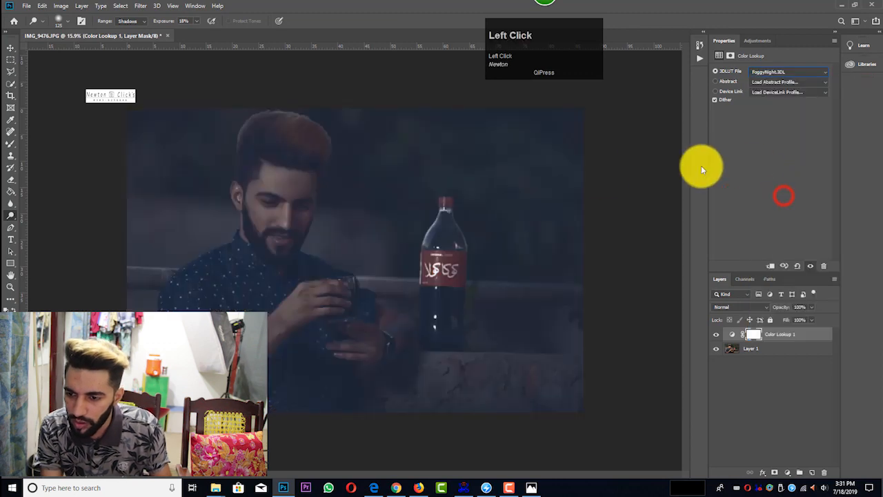
# Step: Try the Linear Burn blend mode on the Color Lookup layer and reduce its opacity to about 38%
pyautogui.click(759, 306)
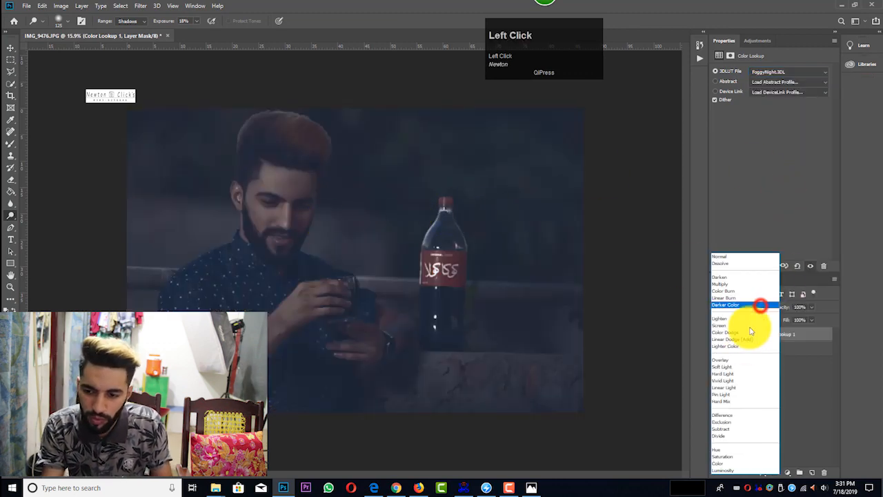
pyautogui.click(733, 265)
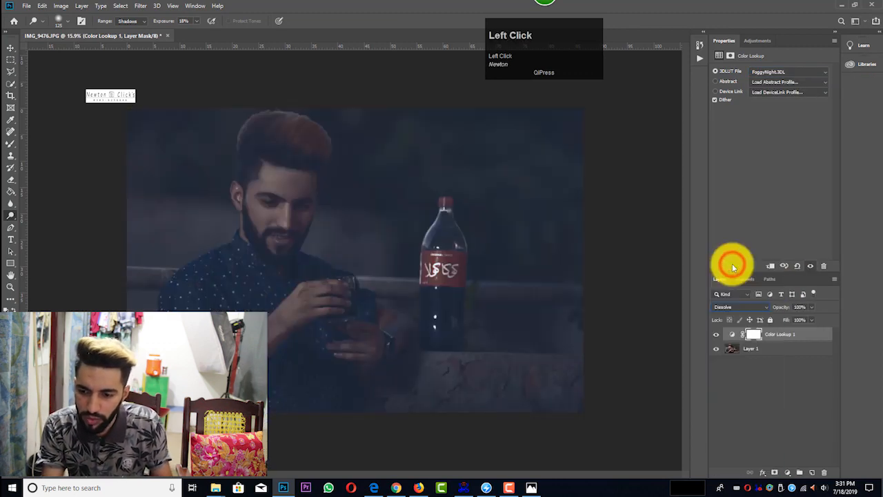
pyautogui.press('Down')
pyautogui.press('Down')
pyautogui.press('Down')
pyautogui.press('Down')
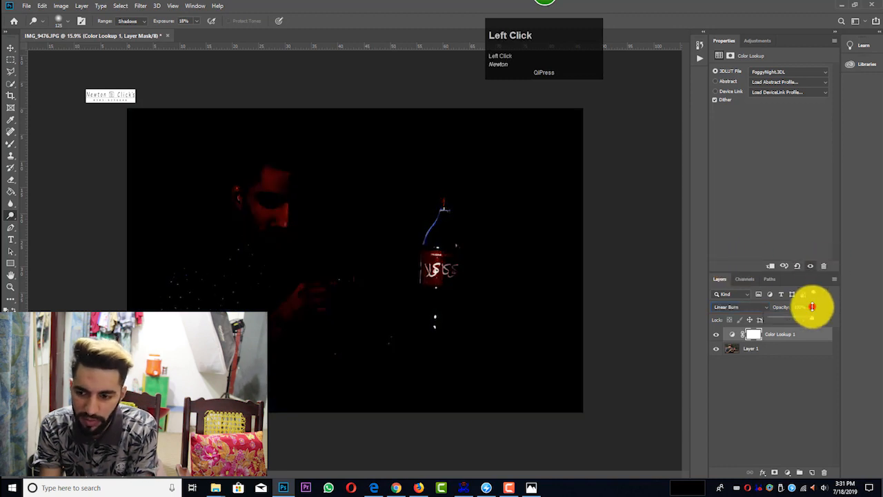
pyautogui.click(786, 317)
# Step: Preview the available blend modes on the Color Lookup layer one after another and choose Luminosity
pyautogui.click(749, 308)
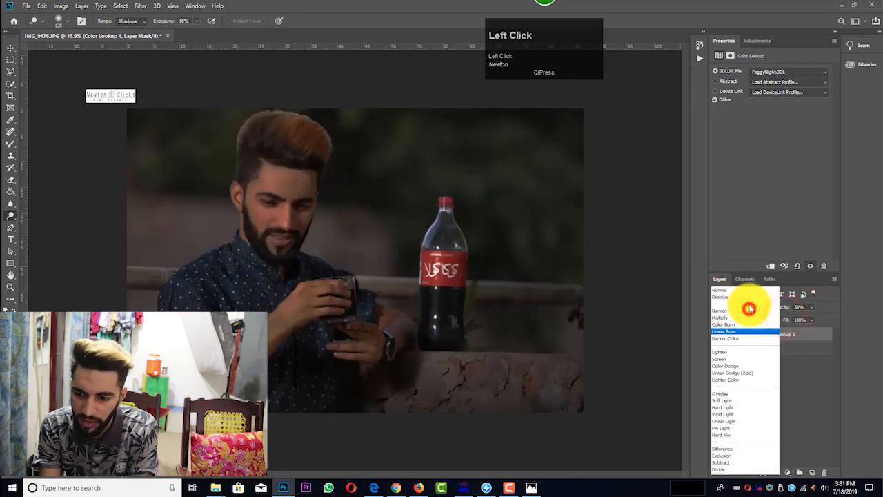
pyautogui.click(745, 259)
pyautogui.press('Down')
pyautogui.press('Down')
pyautogui.press('Down')
pyautogui.press('Down')
pyautogui.press('Down')
pyautogui.press('Down')
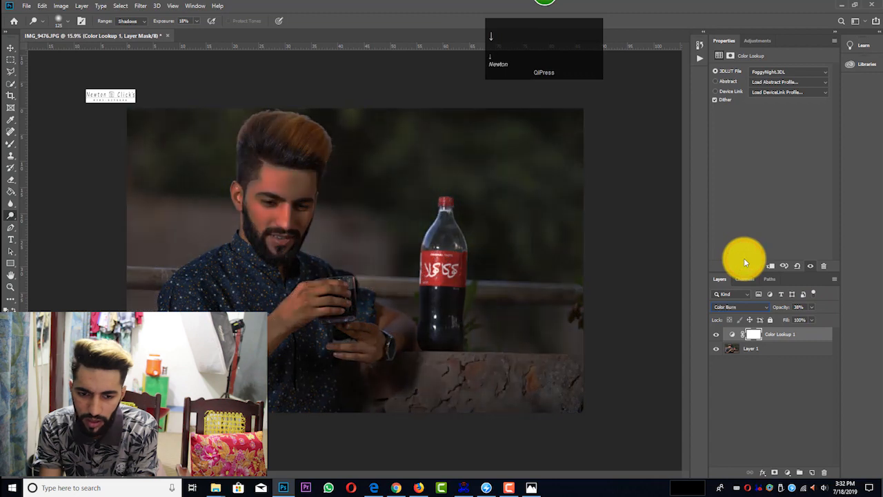
pyautogui.press('Down')
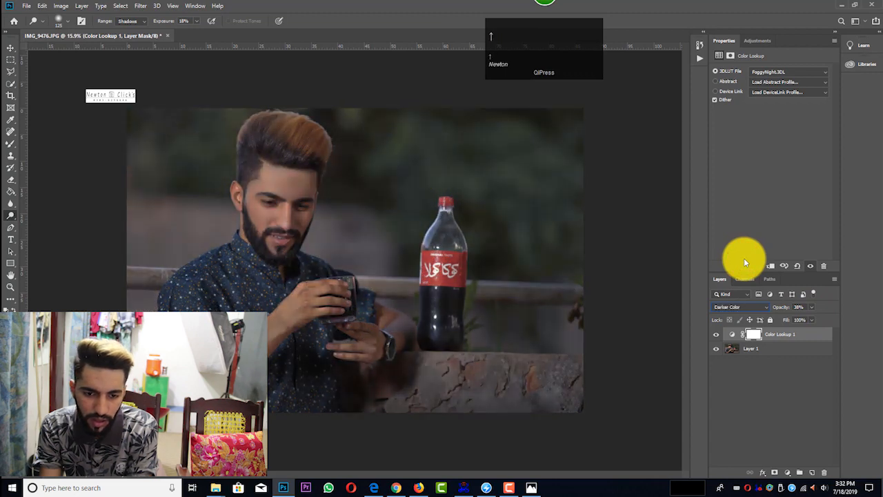
pyautogui.press('Down')
pyautogui.press('Down')
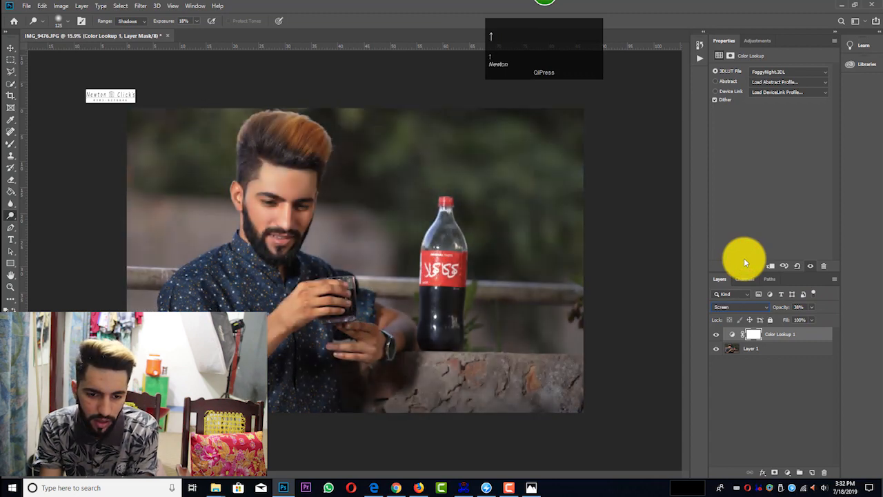
pyautogui.press('Down')
pyautogui.press('Down')
pyautogui.press('Down')
pyautogui.press('Down')
pyautogui.press('Down')
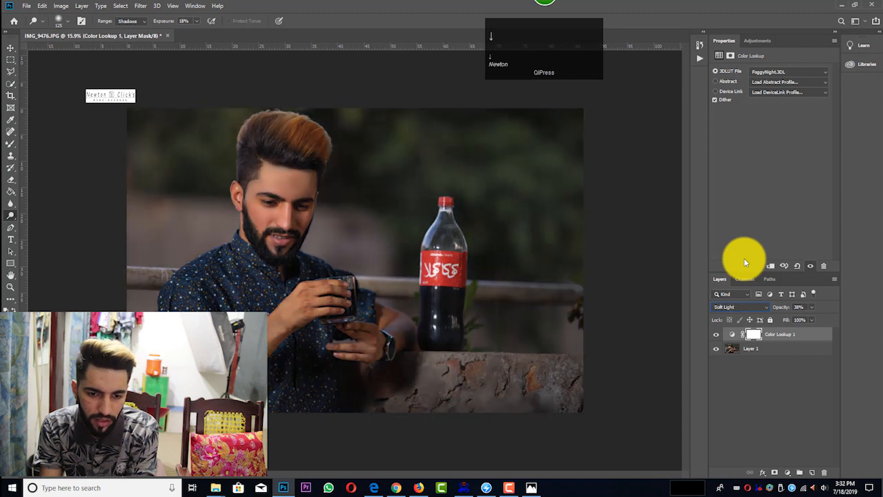
pyautogui.press('Down')
pyautogui.press('Down')
pyautogui.press('Down')
pyautogui.press('Down')
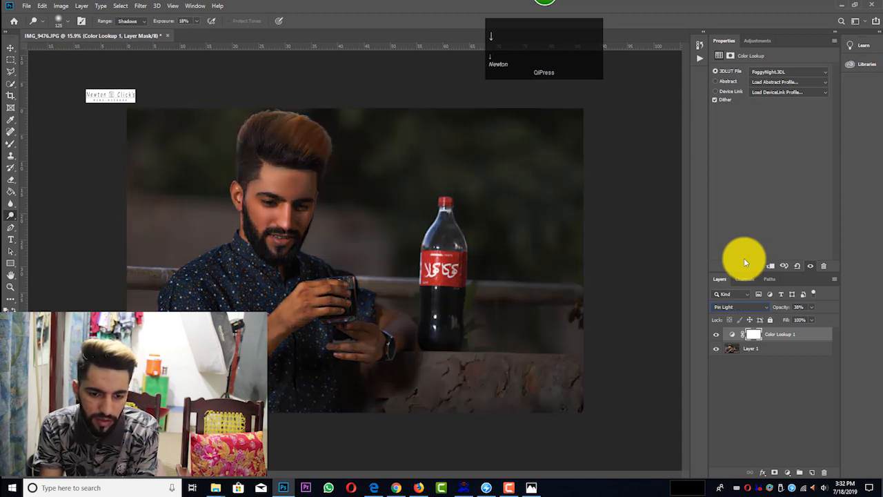
pyautogui.press('Down')
pyautogui.press('Down')
pyautogui.press('Down')
pyautogui.press('Down')
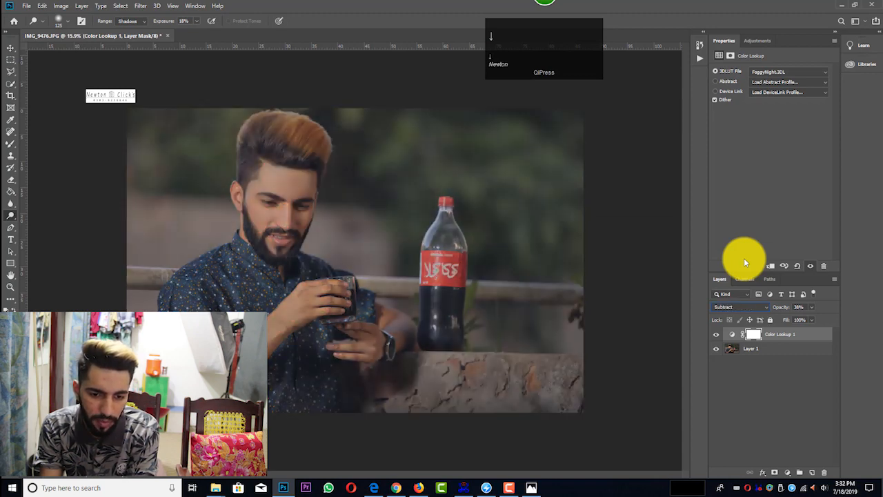
pyautogui.press('Down')
pyautogui.press('Down')
pyautogui.press('Down')
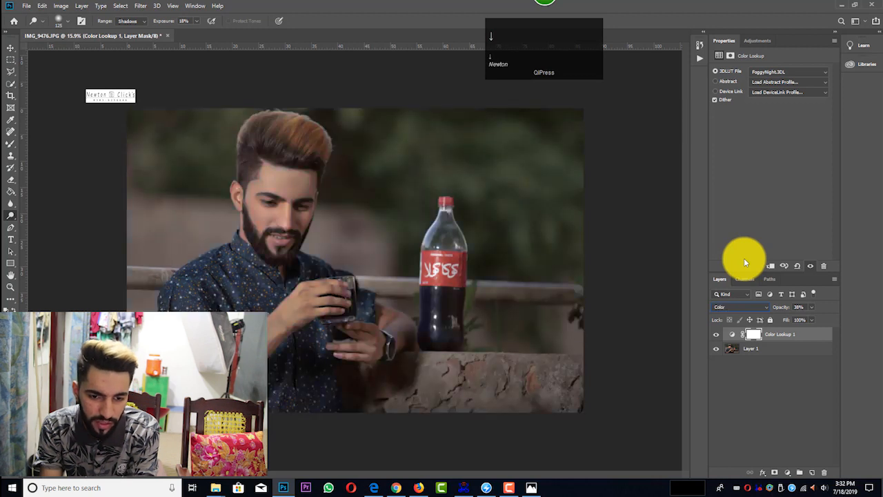
pyautogui.press('Down')
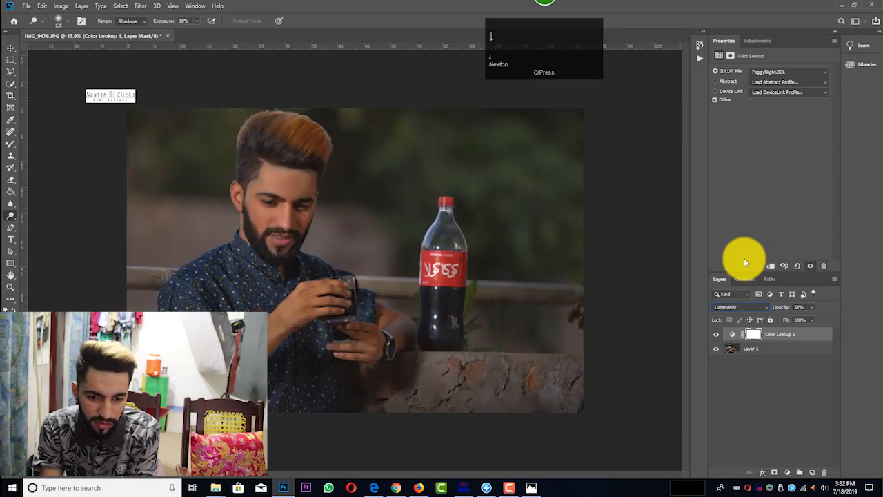
# Step: Lower the Color Lookup layer's opacity to 10% and merge the visible layers
pyautogui.click(812, 307)
pyautogui.moveTo(799, 316); pyautogui.dragTo(794, 316)
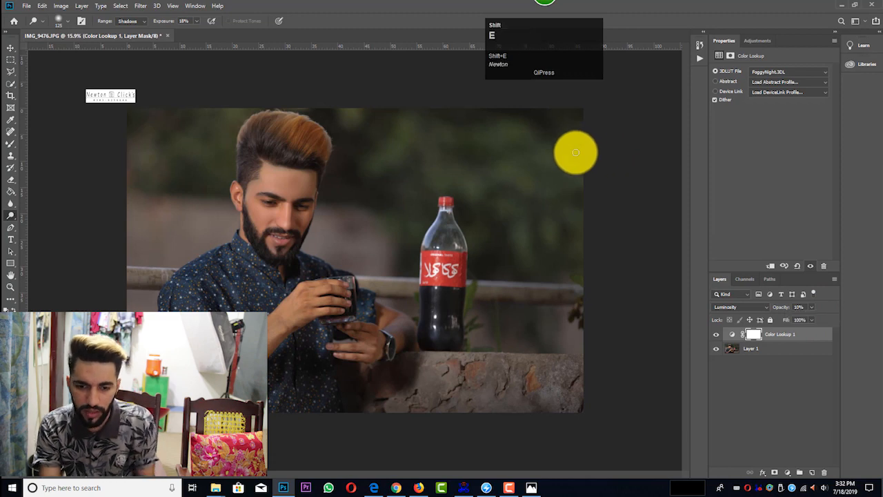
pyautogui.hotkey('ctrl', 'shift', 'e')
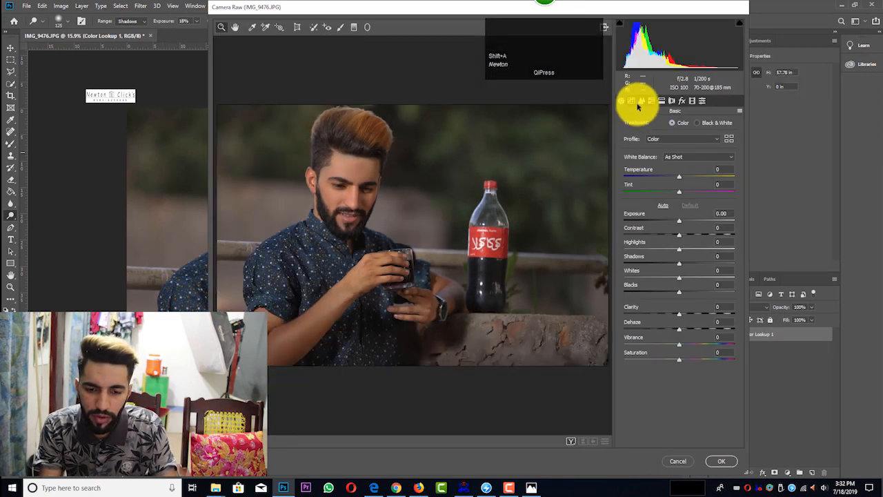
# Step: In the Camera Raw filter, set the parametric tone curve to Highlights +32, Lights +7, Darks +2 and Shadows +2
pyautogui.click(641, 101)
pyautogui.click(631, 101)
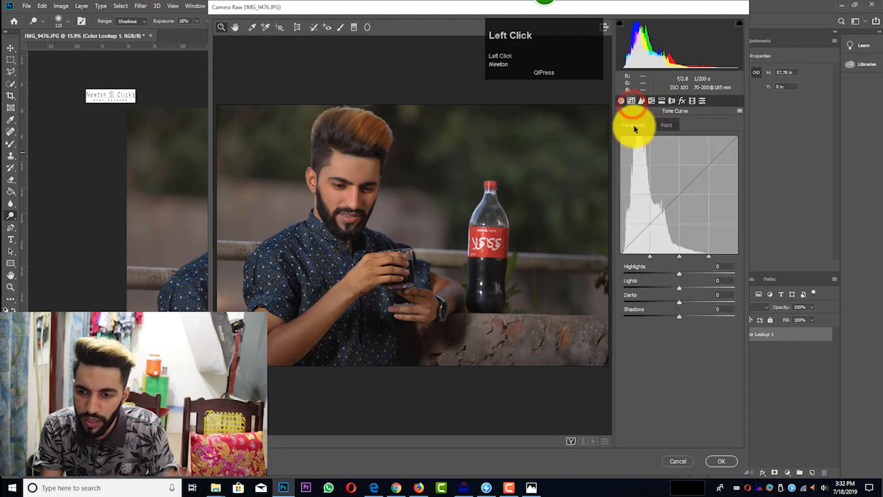
pyautogui.moveTo(679, 274); pyautogui.dragTo(681, 317)
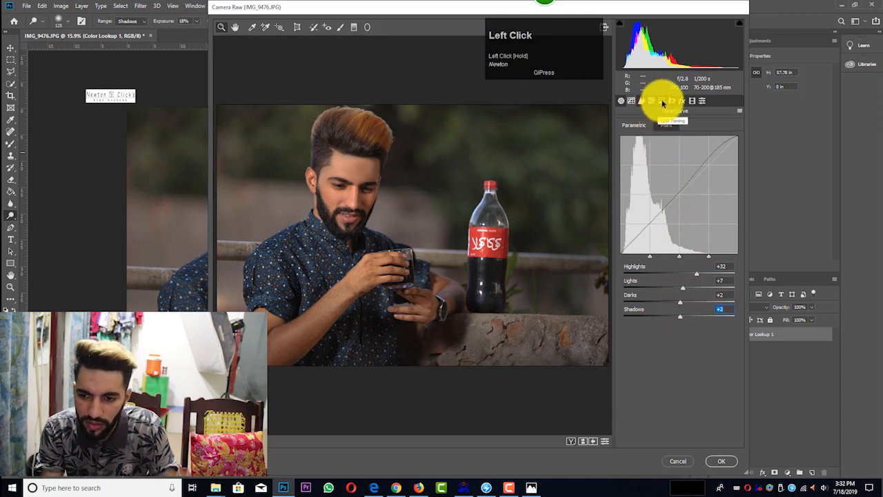
# Step: Split-tone the highlights with Hue 33 and Saturation 20 and apply the Camera Raw filter
pyautogui.click(660, 101)
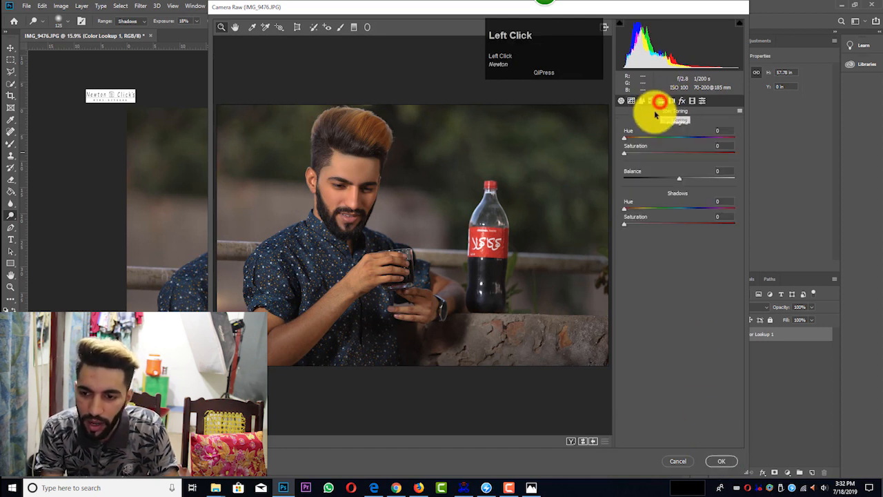
pyautogui.moveTo(627, 153)
pyautogui.mouseDown()
pyautogui.moveTo(650, 156)
pyautogui.moveTo(620, 138)
pyautogui.moveTo(644, 138)
pyautogui.moveTo(628, 138)
pyautogui.moveTo(636, 138)
pyautogui.moveTo(626, 151)
pyautogui.moveTo(642, 154)
pyautogui.moveTo(631, 134)
pyautogui.moveTo(640, 140)
pyautogui.mouseUp()
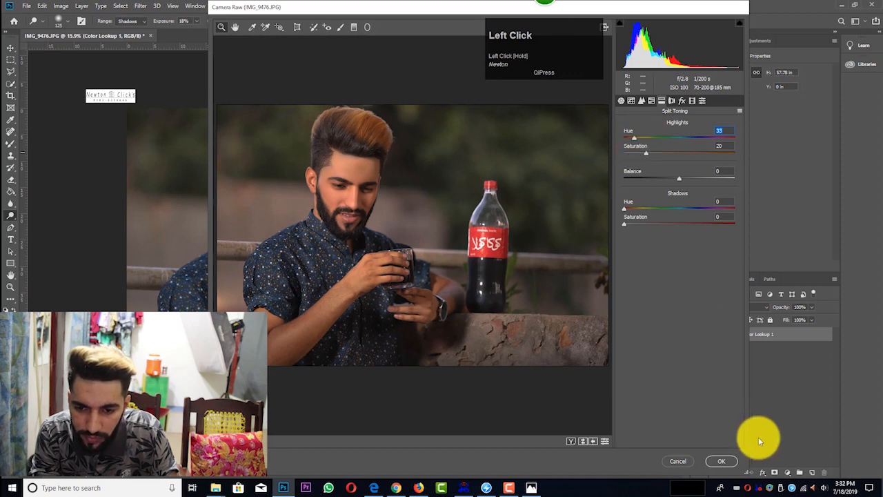
pyautogui.click(721, 461)
# Step: Apply another Camera Raw filter with HSL Saturation set to Reds -3 and Oranges -13
pyautogui.press('ctrl')
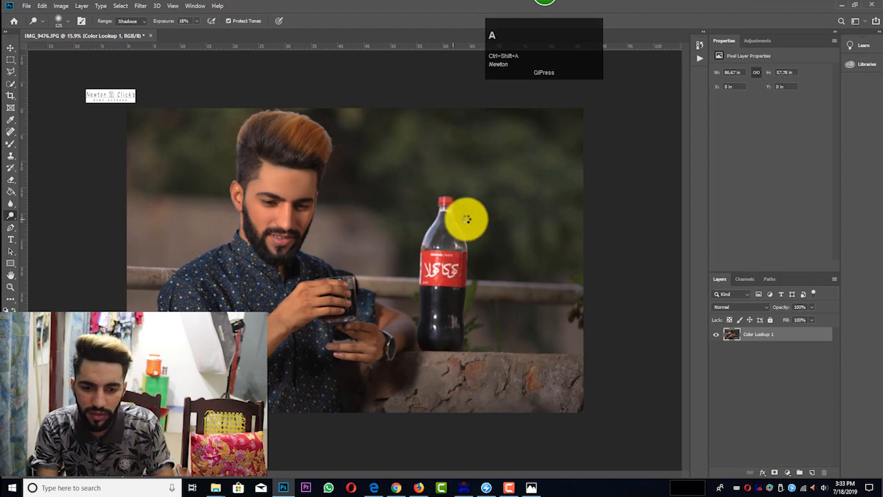
pyautogui.click(653, 101)
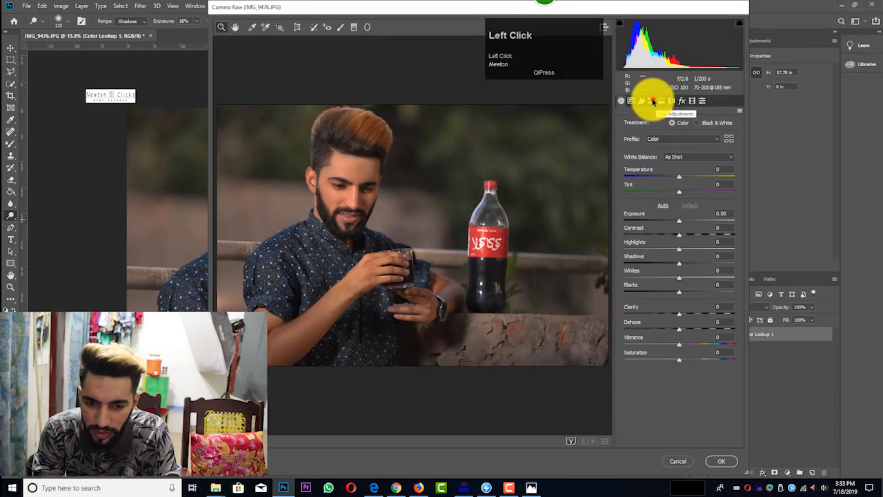
pyautogui.click(661, 125)
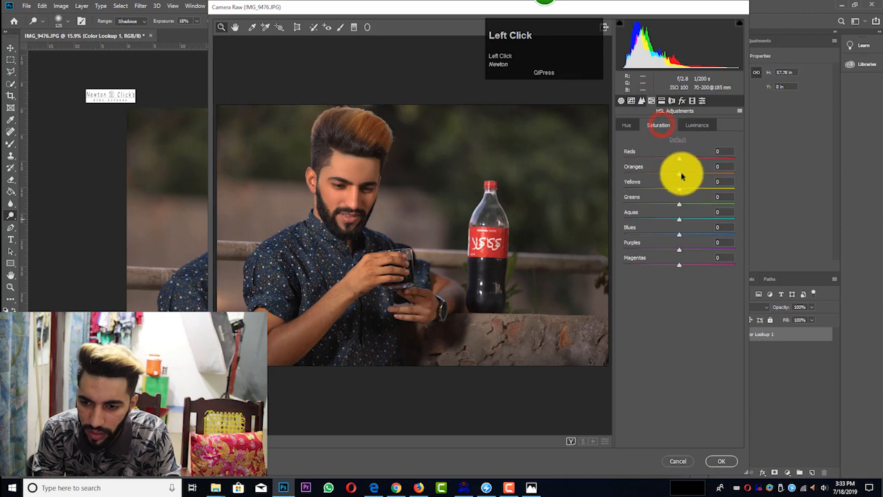
pyautogui.moveTo(679, 174)
pyautogui.mouseDown()
pyautogui.moveTo(672, 175)
pyautogui.moveTo(680, 158)
pyautogui.moveTo(677, 177)
pyautogui.mouseUp()
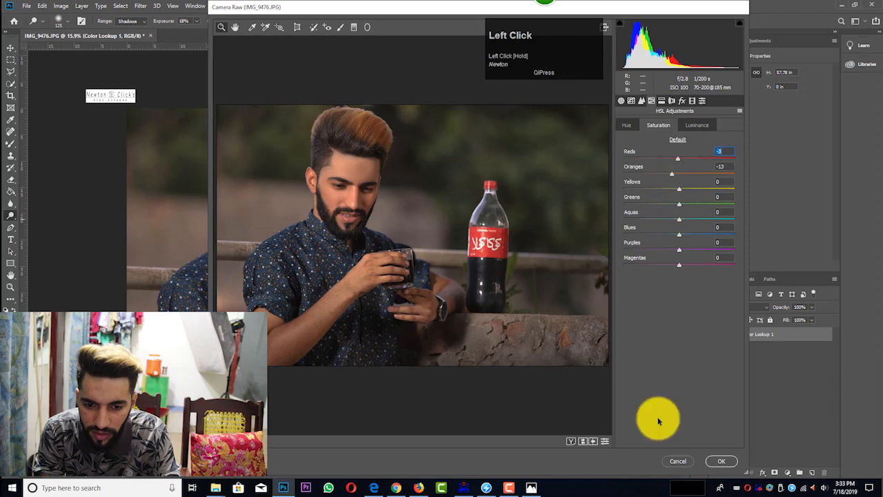
pyautogui.click(721, 461)
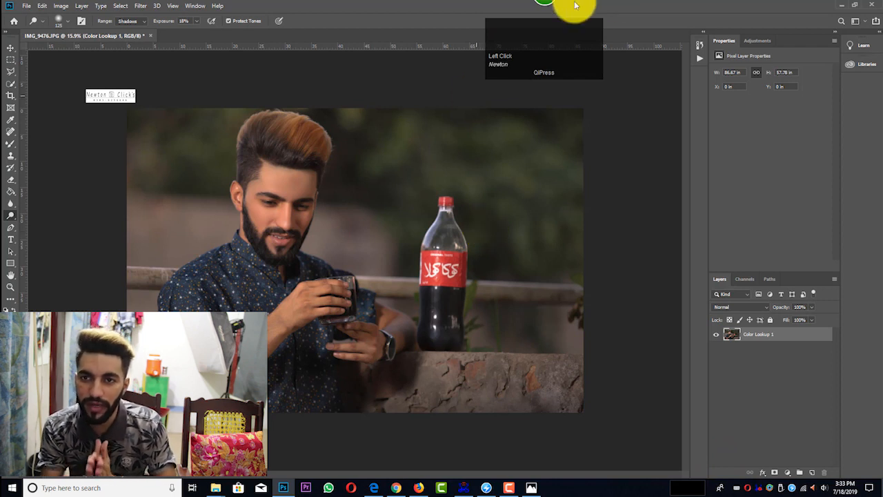
# Step: Add a Curves adjustment layer and adjust the RGB curve's end points, with the shadow point at input 3, output 3
pyautogui.click(756, 40)
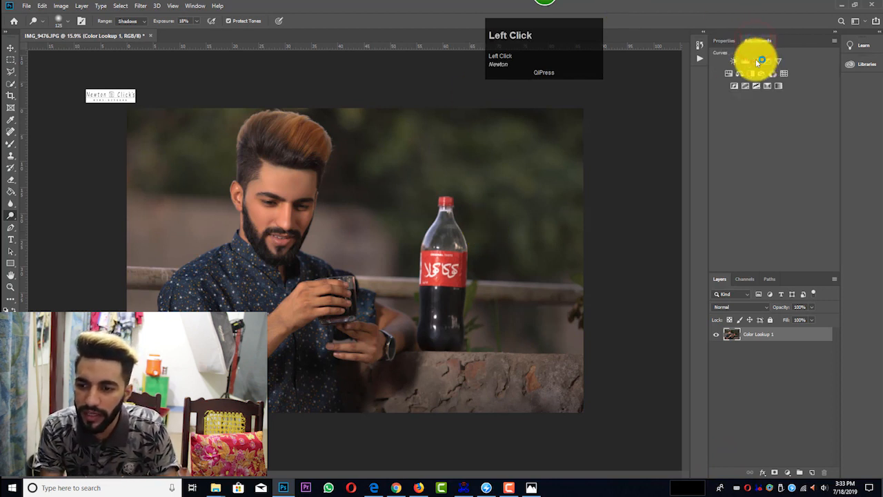
pyautogui.click(755, 59)
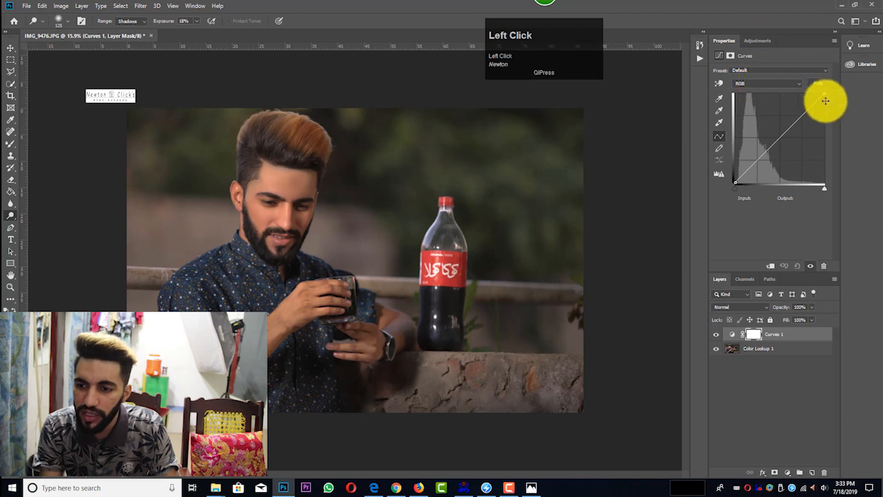
pyautogui.moveTo(824, 93); pyautogui.dragTo(735, 181)
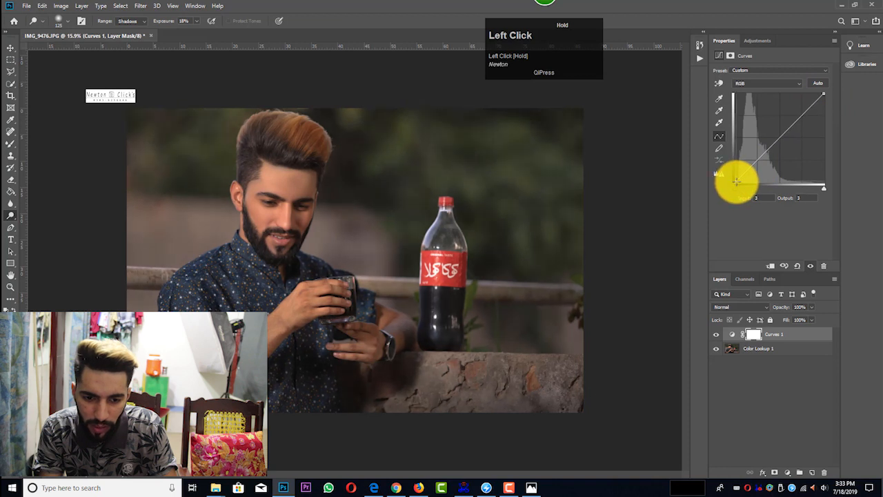
# Step: Keep the document open without saving and merge the Curves adjustment with the image layer
pyautogui.click(836, 31)
pyautogui.hotkey('ctrl', 'w')
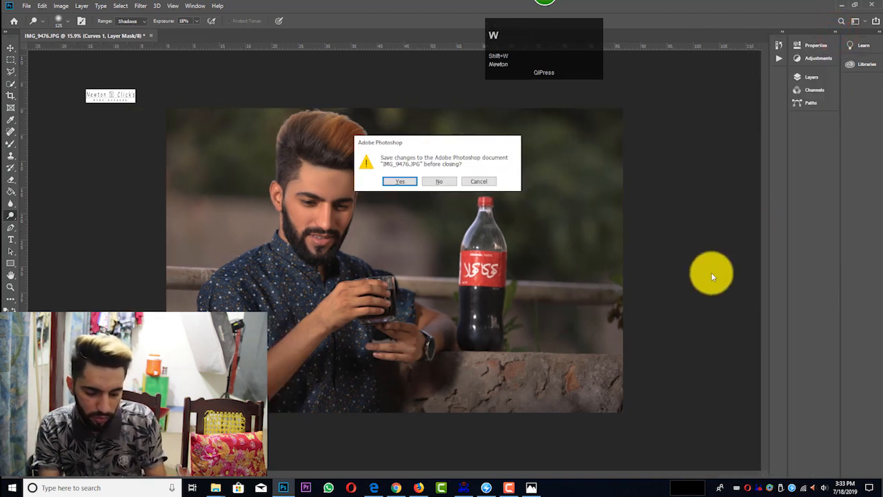
pyautogui.click(483, 178)
pyautogui.hotkey('ctrl', 'e')
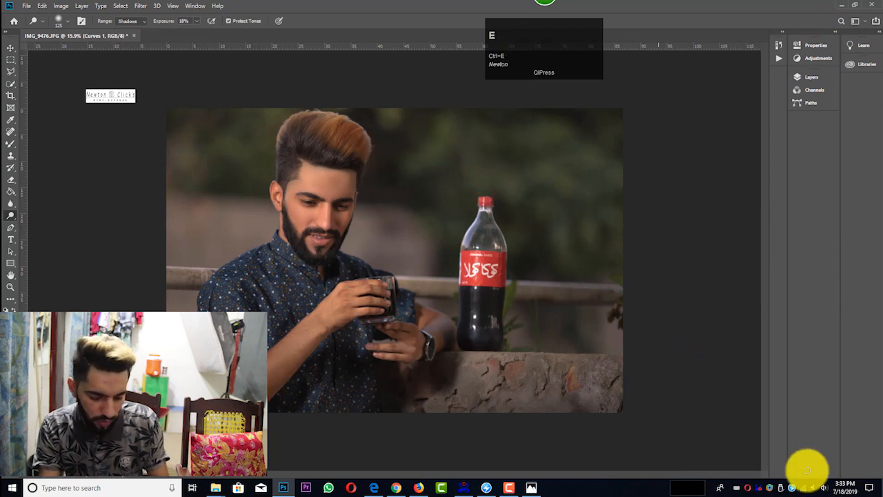
# Step: Add a Selective Color adjustment layer and set its Yellows to Magenta -32, Yellow +28 and Black -15
pyautogui.click(781, 31)
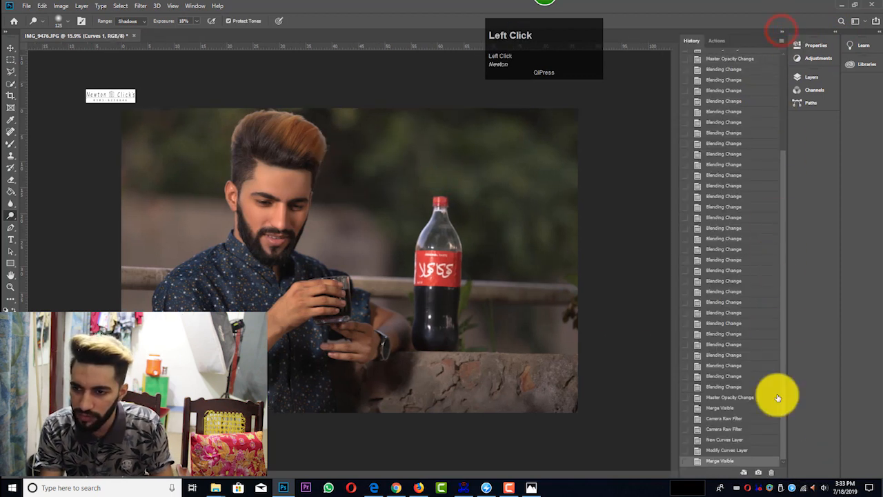
pyautogui.click(836, 33)
pyautogui.click(787, 473)
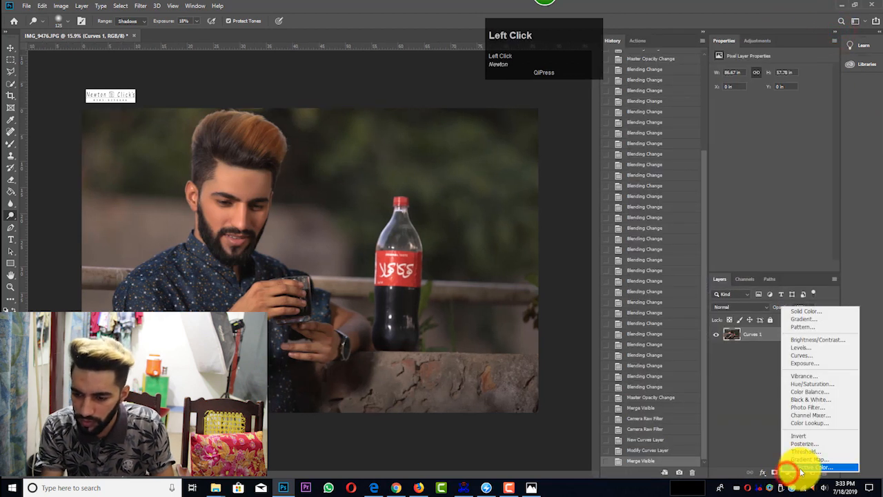
pyautogui.click(800, 470)
pyautogui.click(758, 82)
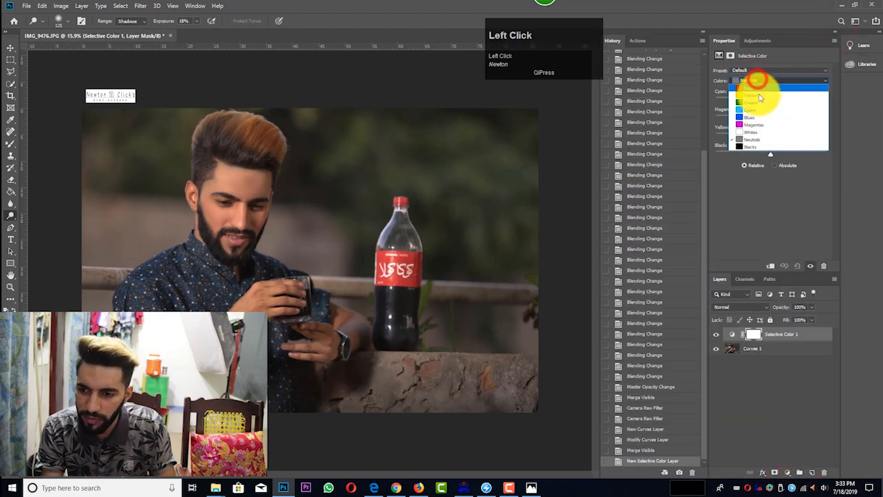
pyautogui.click(758, 95)
pyautogui.moveTo(793, 121); pyautogui.dragTo(786, 138)
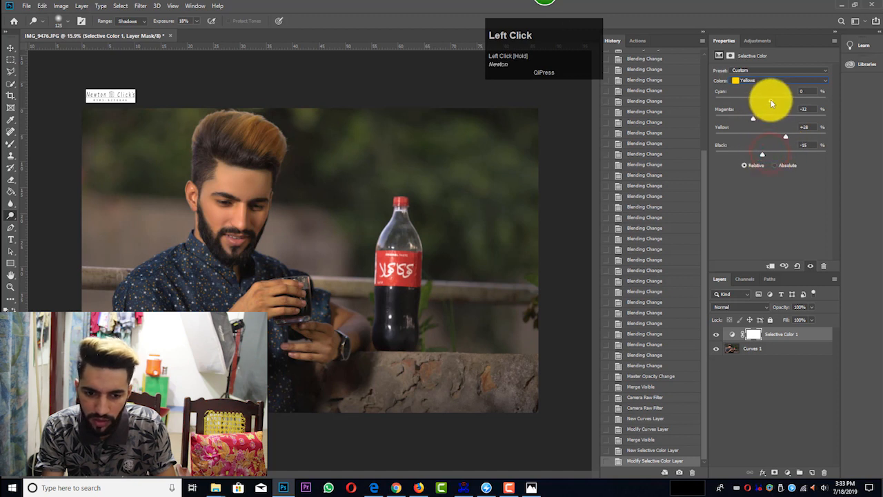
# Step: Set the Selective Color Yellows to Cyan -100 and Magenta -41, and merge the adjustment with the image layer
pyautogui.moveTo(722, 95); pyautogui.dragTo(694, 97)
pyautogui.moveTo(752, 117)
pyautogui.mouseDown()
pyautogui.moveTo(727, 115)
pyautogui.moveTo(750, 118)
pyautogui.mouseUp()
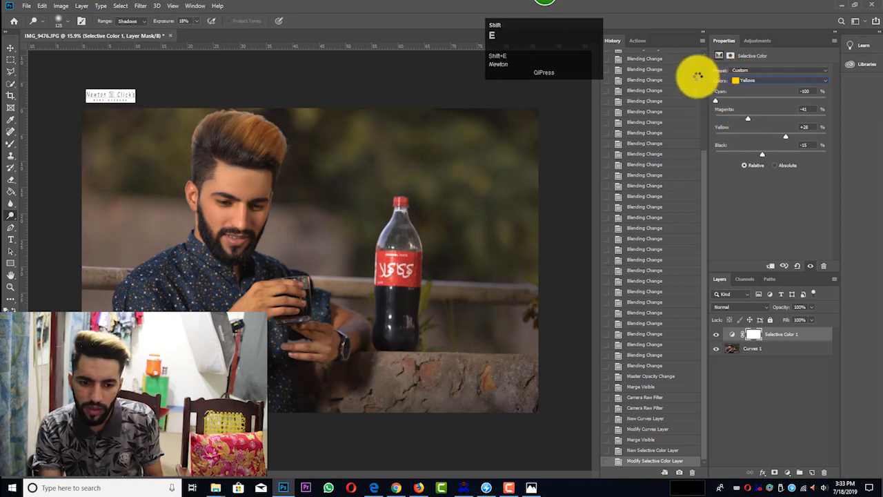
pyautogui.hotkey('ctrl', 'shift', 'e')
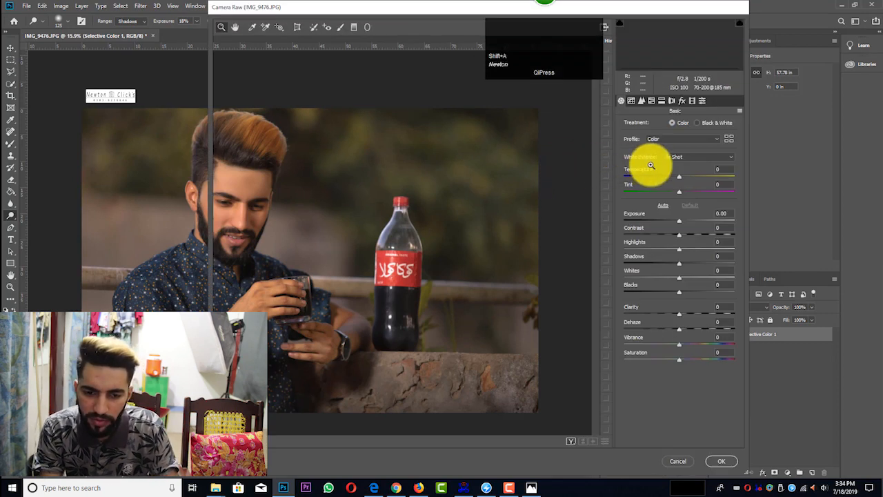
# Step: Apply a Camera Raw filter with HSL Hue set to Yellows -41, Greens -88 and Blues -24
pyautogui.click(651, 100)
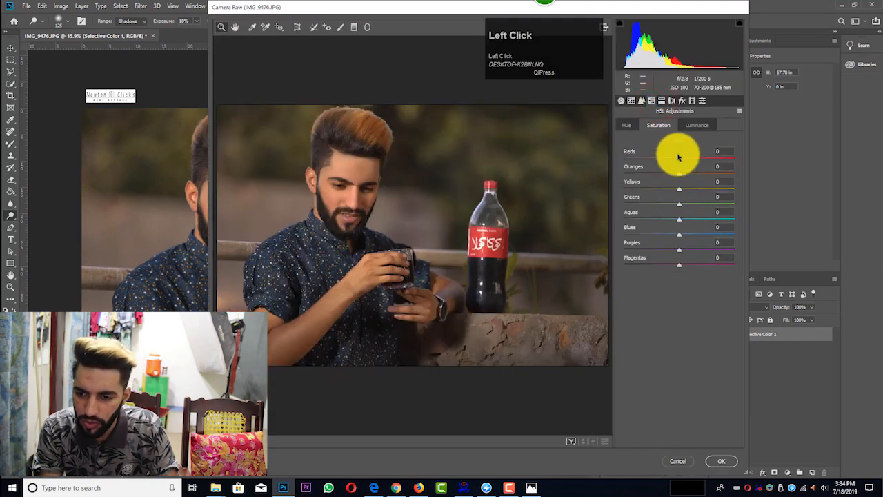
pyautogui.click(626, 125)
pyautogui.moveTo(680, 205); pyautogui.dragTo(612, 205)
pyautogui.moveTo(679, 188); pyautogui.dragTo(647, 194)
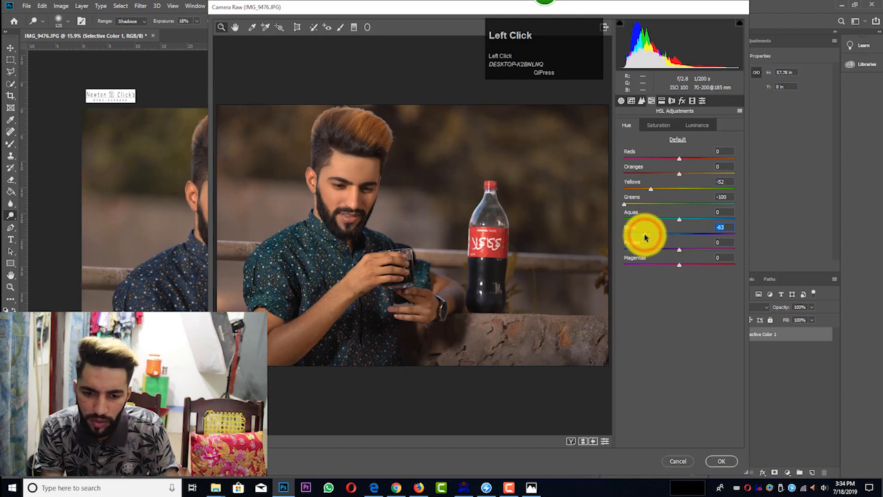
pyautogui.moveTo(646, 237); pyautogui.dragTo(666, 235)
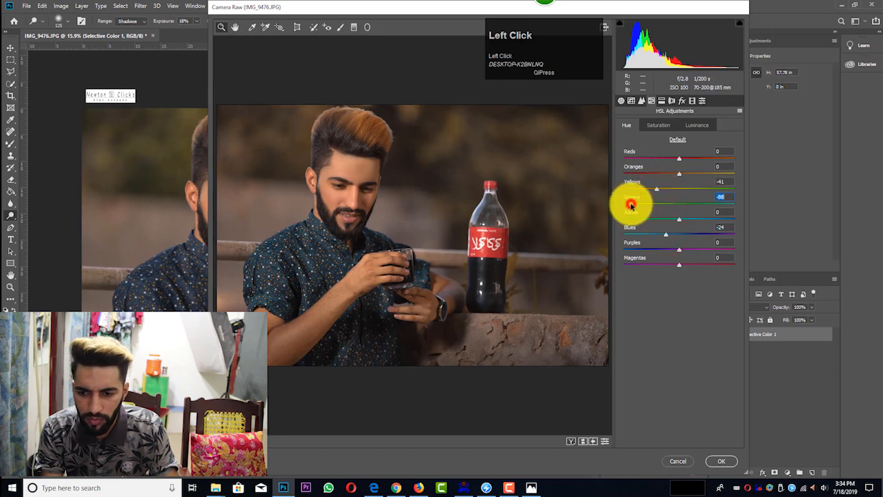
pyautogui.click(721, 461)
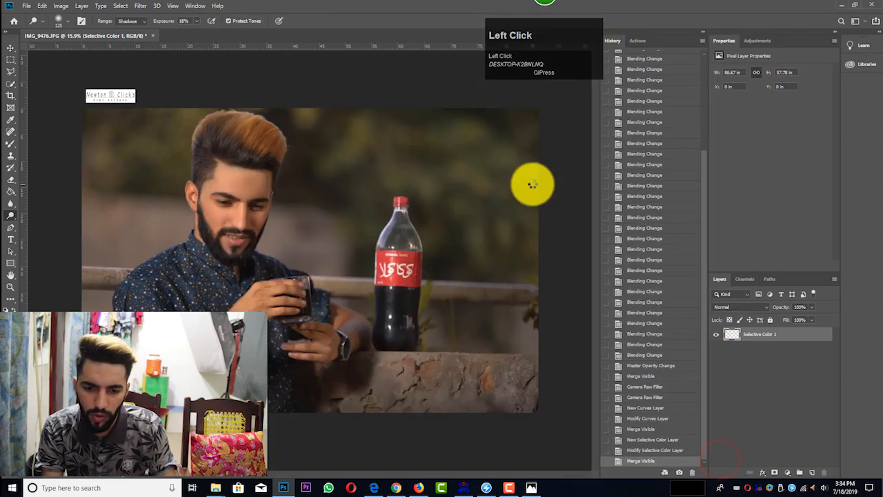
pyautogui.hotkey('ctrl', 'shift', 'a')
pyautogui.click(661, 101)
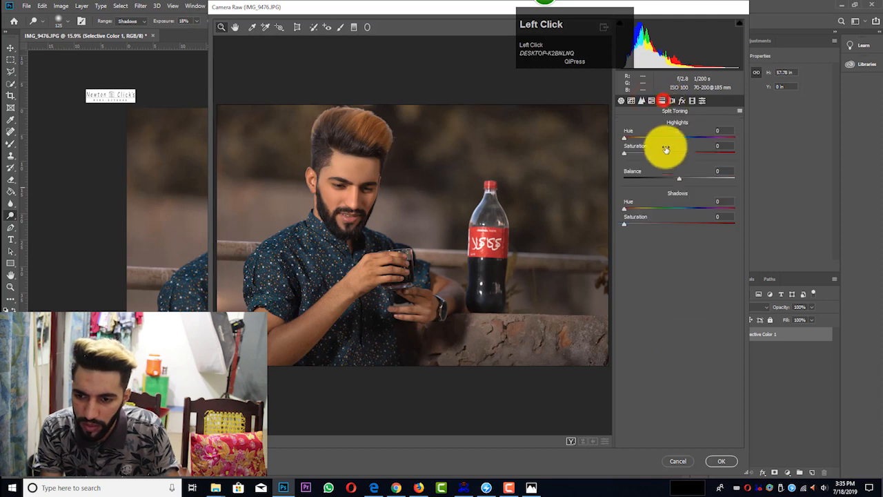
pyautogui.click(678, 460)
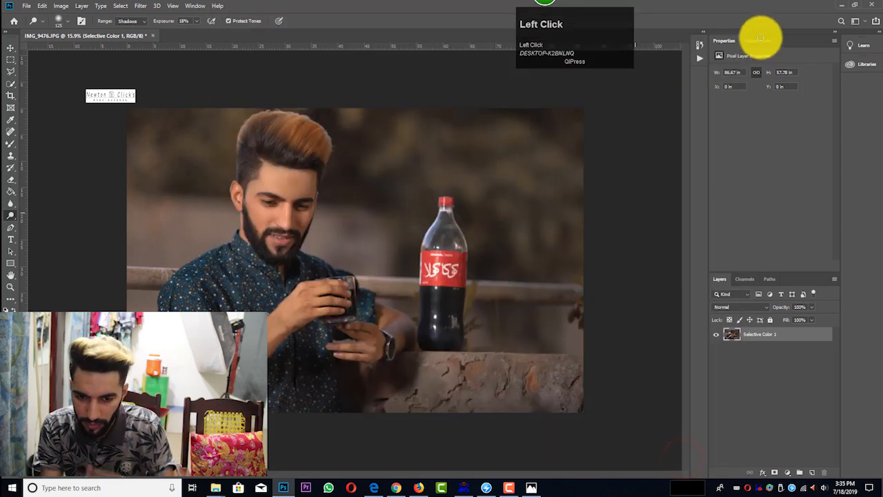
# Step: Add a Curves adjustment layer and slightly shift the Red curve's highlight and shadow end points, with the highlight output at 255
pyautogui.click(759, 39)
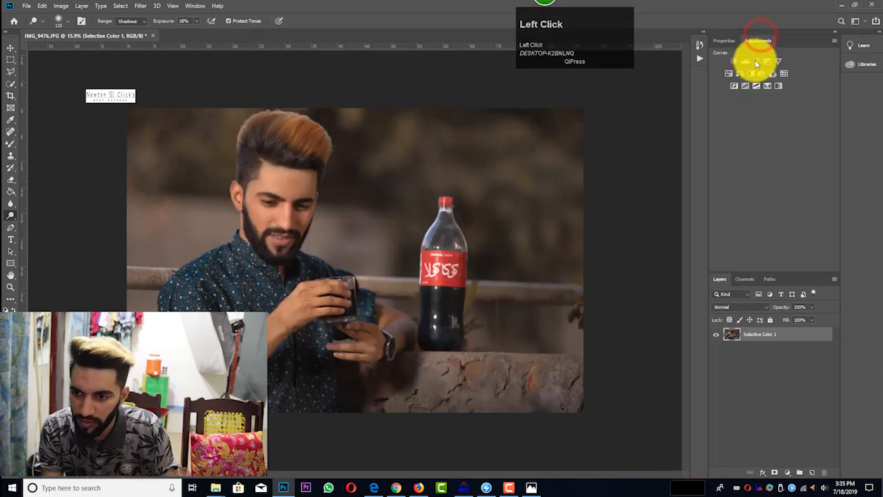
pyautogui.click(756, 59)
pyautogui.click(766, 84)
pyautogui.click(763, 95)
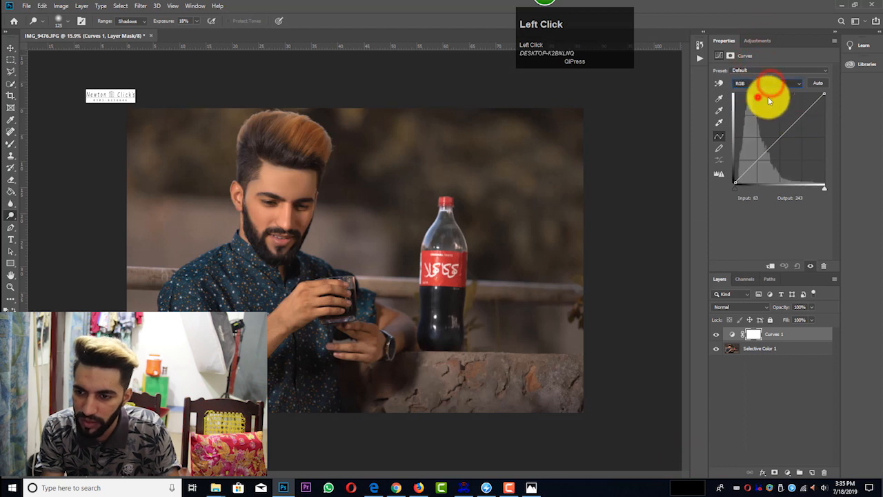
pyautogui.moveTo(824, 94); pyautogui.dragTo(823, 92)
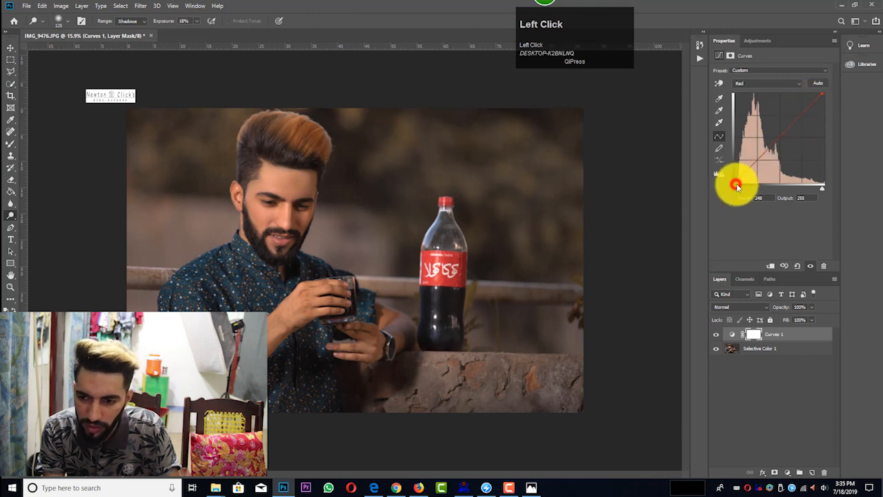
pyautogui.moveTo(737, 186)
pyautogui.mouseDown()
pyautogui.moveTo(744, 185)
pyautogui.moveTo(736, 183)
pyautogui.mouseUp()
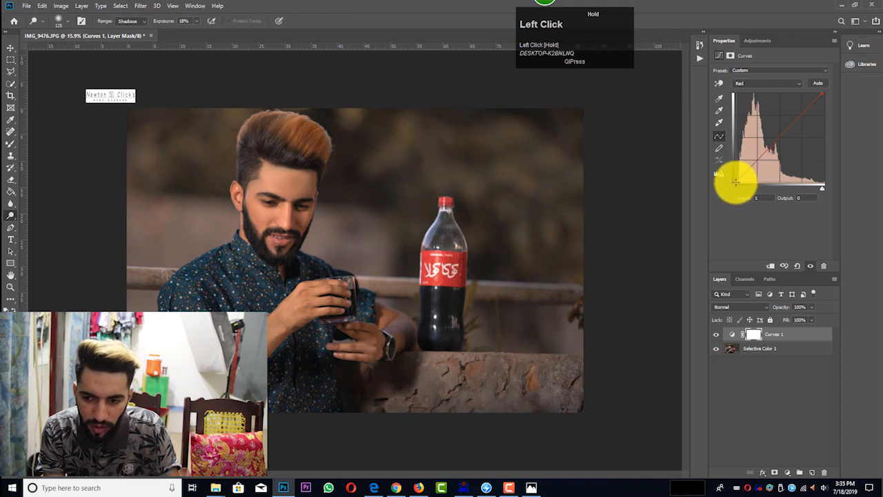
pyautogui.moveTo(735, 181); pyautogui.dragTo(734, 185)
# Step: Adjust the Green curve's end points to input 251, output 255 for highlights and input 5, output 0 for shadows
pyautogui.click(790, 86)
pyautogui.click(768, 102)
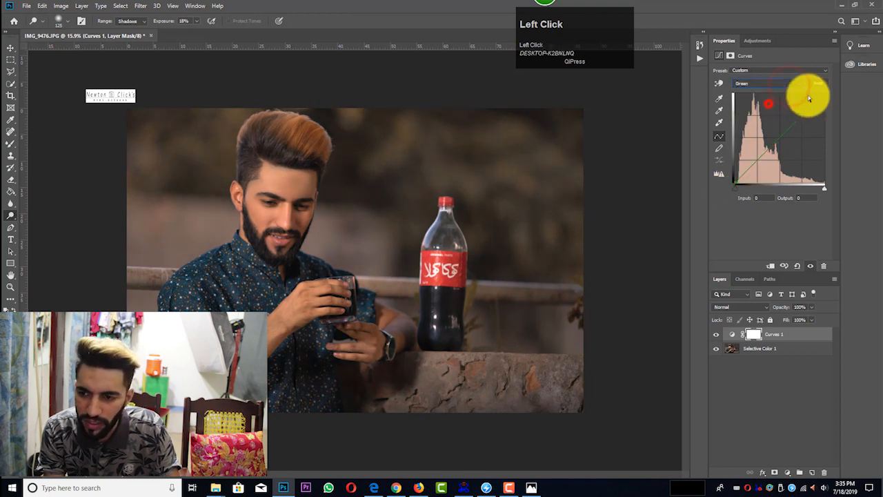
pyautogui.moveTo(823, 93)
pyautogui.mouseDown()
pyautogui.moveTo(831, 103)
pyautogui.moveTo(824, 92)
pyautogui.mouseUp()
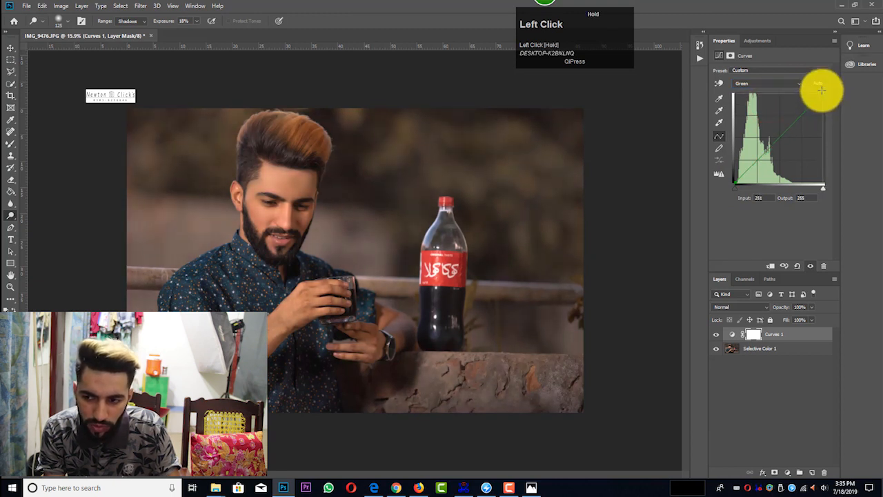
pyautogui.moveTo(736, 181); pyautogui.dragTo(737, 181)
# Step: Adjust the Blue curve's end points to input 255, output 254 for highlights and input 4, output 1 for shadows
pyautogui.click(783, 83)
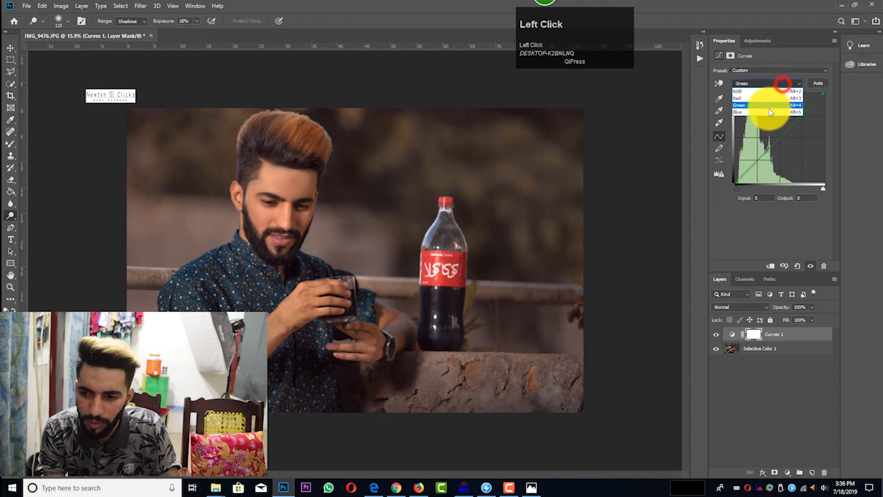
pyautogui.click(791, 104)
pyautogui.moveTo(823, 92); pyautogui.dragTo(825, 94)
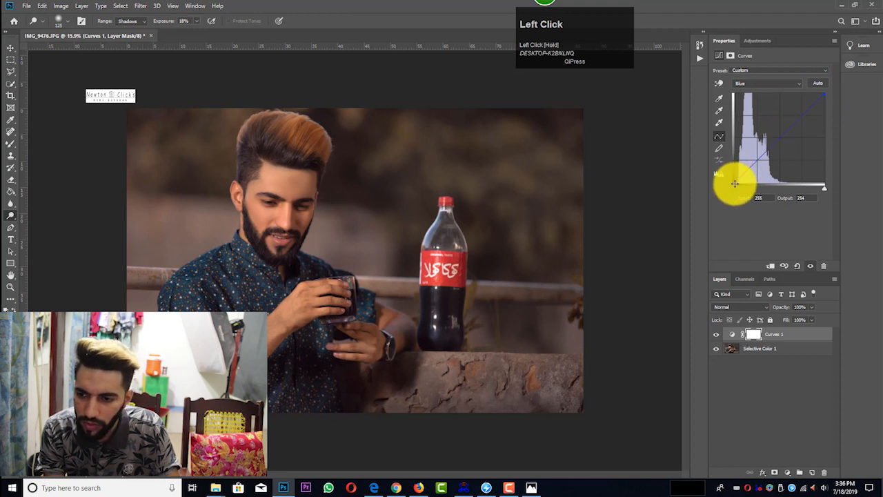
pyautogui.moveTo(736, 184); pyautogui.dragTo(738, 184)
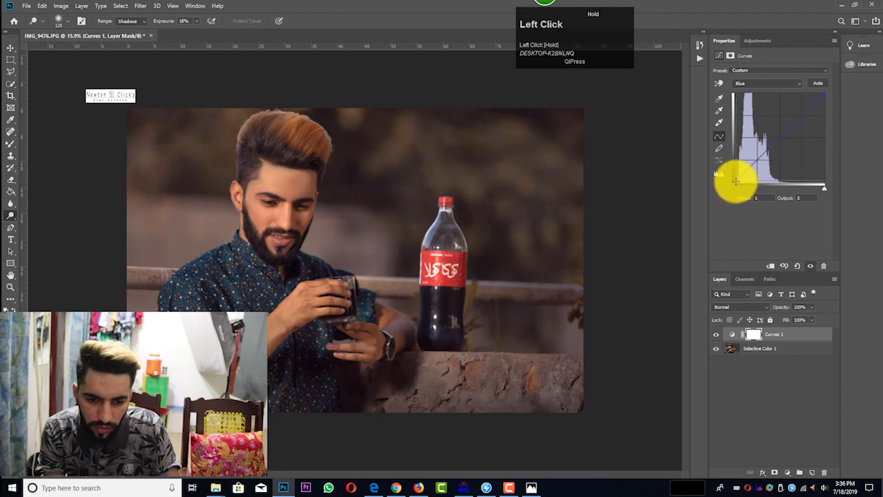
pyautogui.moveTo(737, 183); pyautogui.dragTo(736, 183)
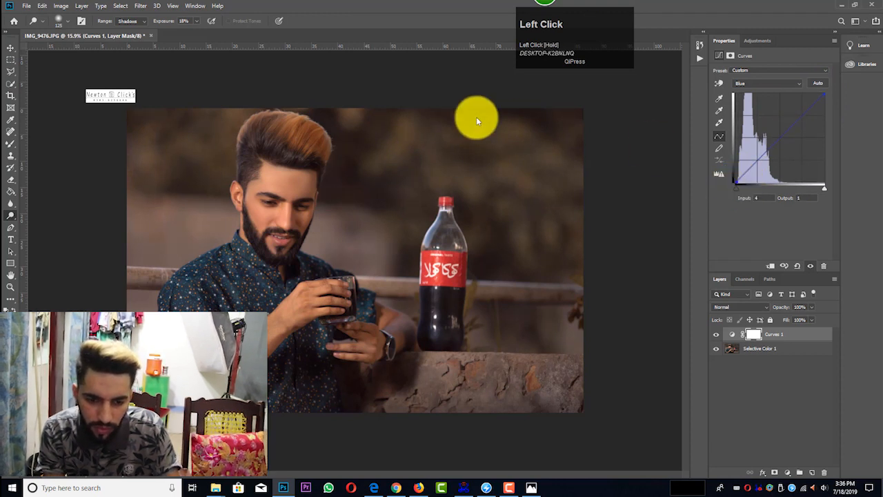
# Step: Merge the Curves adjustment with the image layer below it
pyautogui.scroll(-3, 374, 127)
pyautogui.scroll(3, 345, 187)
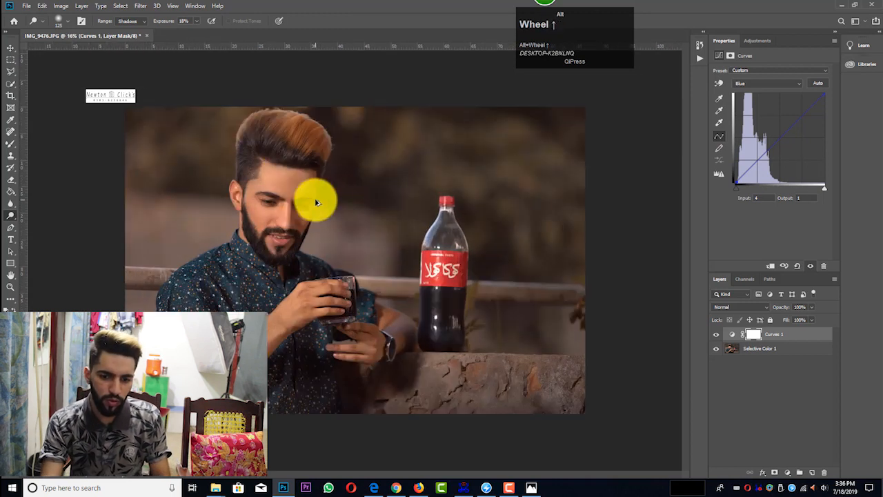
pyautogui.hotkey('shift', 'e')
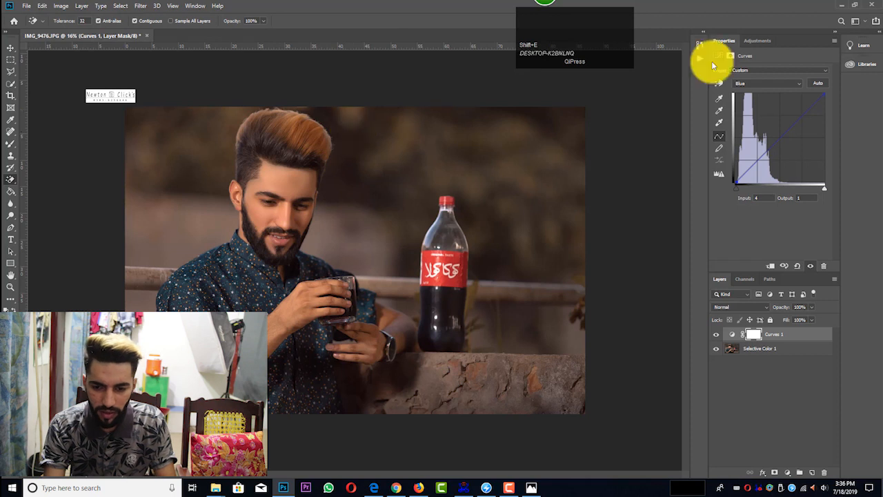
pyautogui.moveTo(568, 24); pyautogui.dragTo(474, 16)
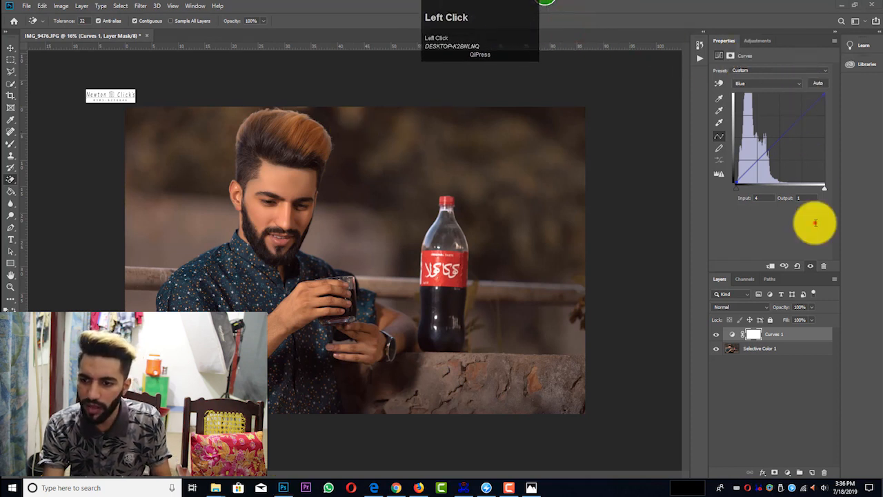
pyautogui.click(814, 223)
pyautogui.hotkey('ctrl', 'shift', 'e')
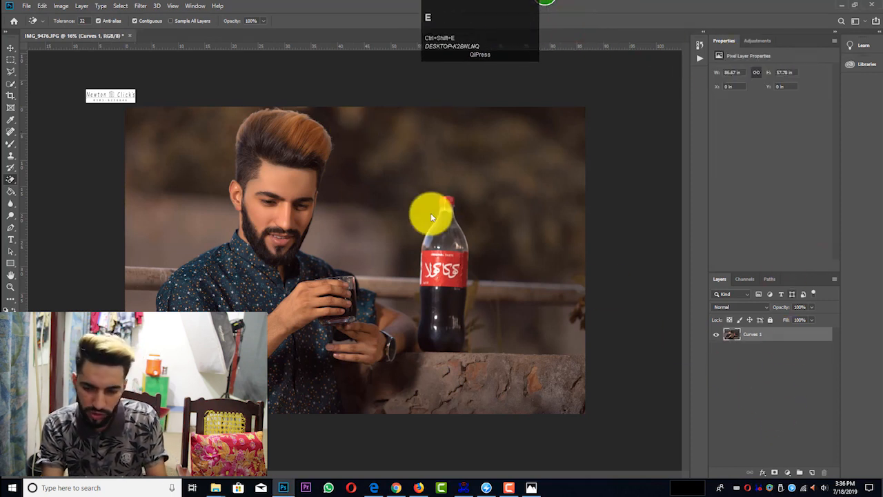
pyautogui.keyDown('alt'); pyautogui.scroll(8, 244, 187); pyautogui.keyUp('alt')
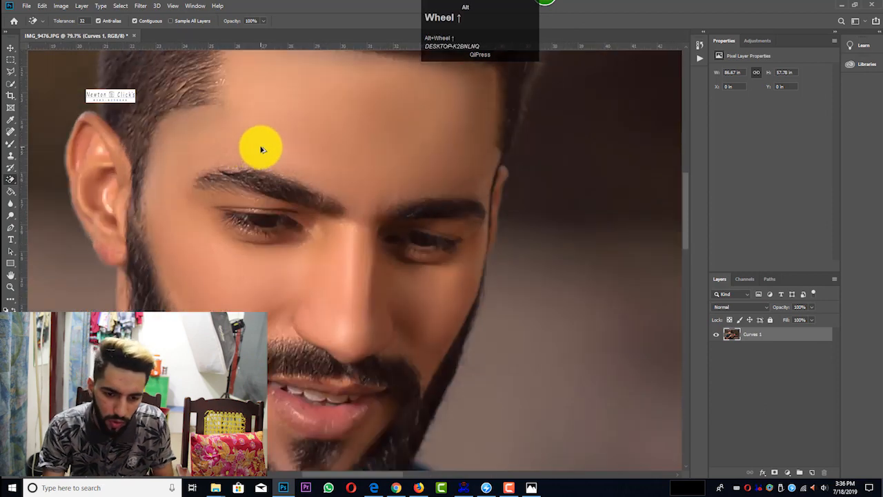
pyautogui.keyDown('alt'); pyautogui.scroll(-8, 263, 149); pyautogui.keyUp('alt')
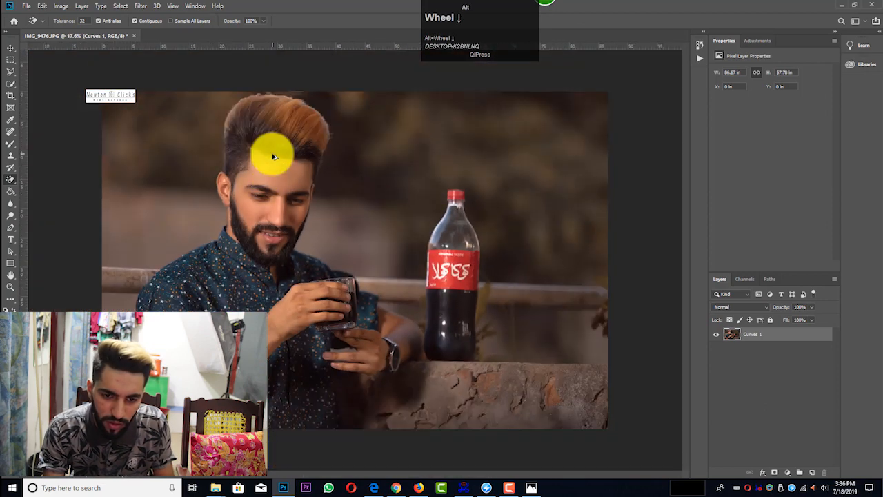
pyautogui.keyDown('ctrl'); pyautogui.keyDown('alt'); pyautogui.scroll(-2, 329, 209); pyautogui.keyUp('alt'); pyautogui.keyUp('ctrl')
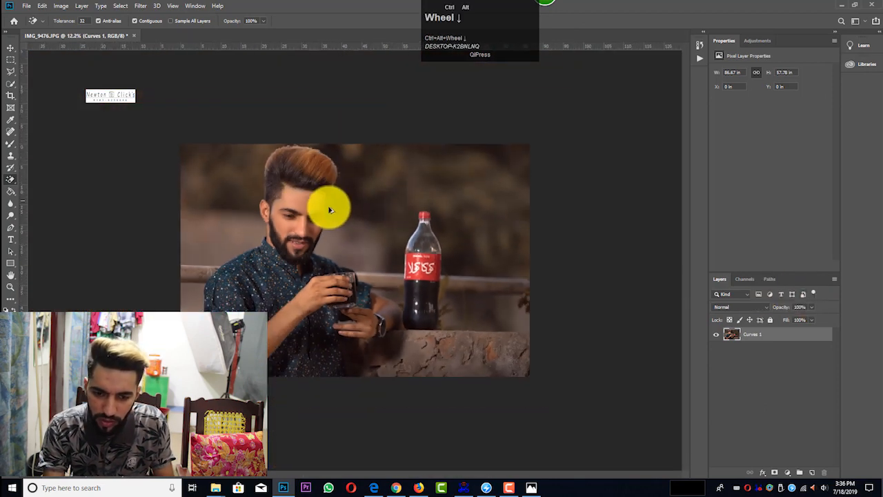
pyautogui.keyDown('ctrl'); pyautogui.keyDown('alt'); pyautogui.scroll(1, 327, 209); pyautogui.keyUp('alt'); pyautogui.keyUp('ctrl')
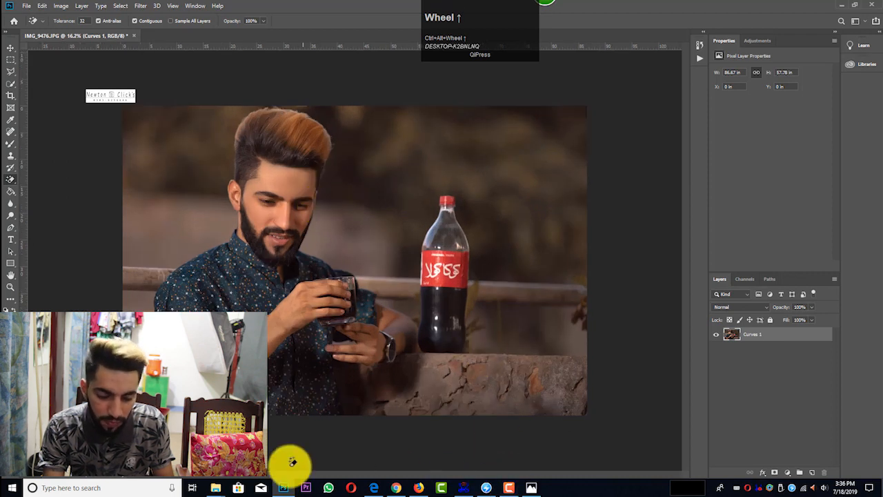
# Step: Place the Coca-Cola logo from the desktop's New folder (3) above the bottle, scaled to 107.24%
pyautogui.click(215, 488)
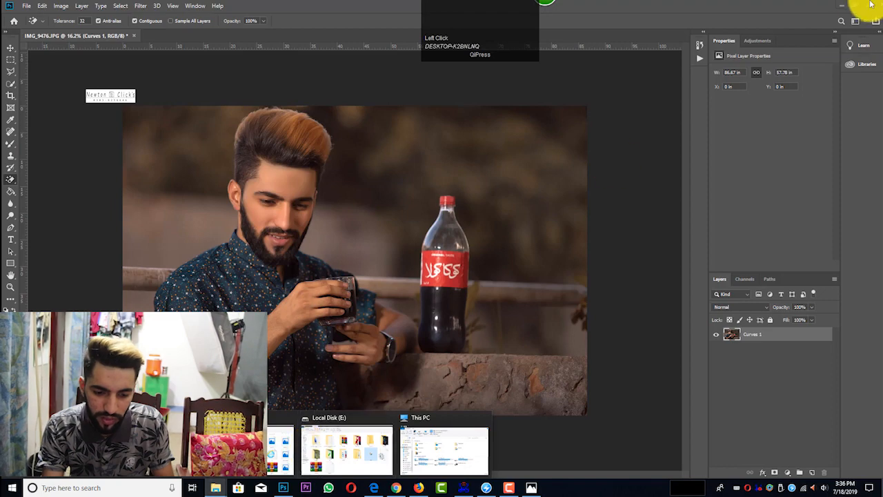
pyautogui.click(842, 6)
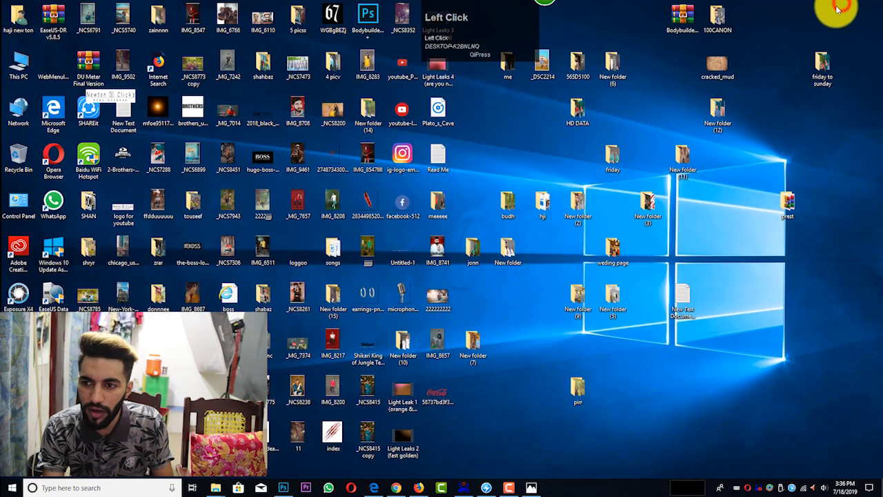
pyautogui.doubleClick(648, 202)
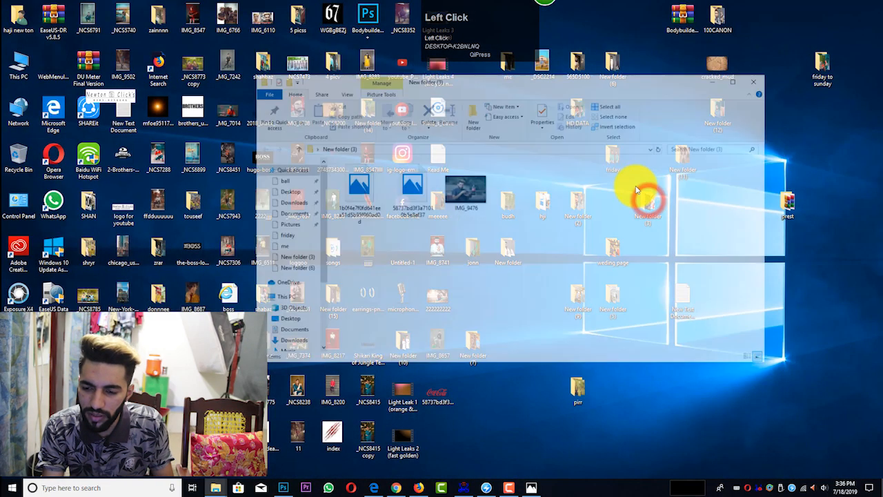
pyautogui.moveTo(413, 193); pyautogui.dragTo(393, 220)
pyautogui.moveTo(460, 167); pyautogui.dragTo(520, 150)
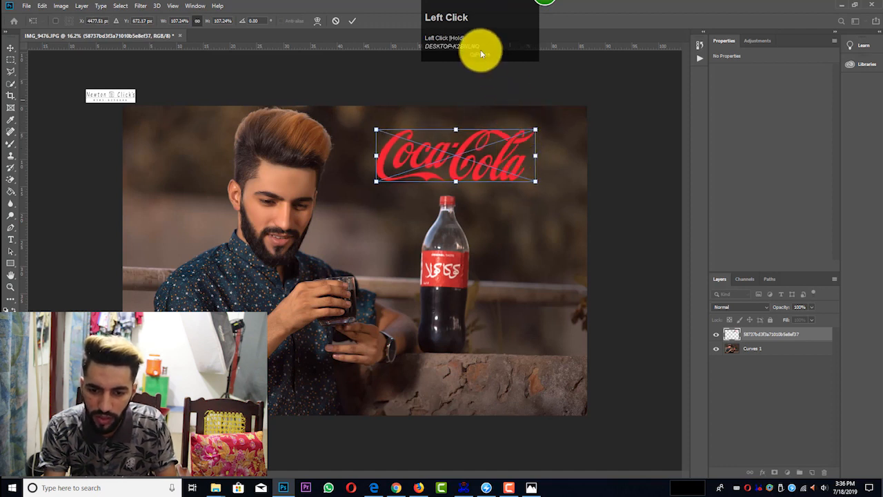
pyautogui.moveTo(479, 34); pyautogui.dragTo(621, 15)
pyautogui.click(353, 22)
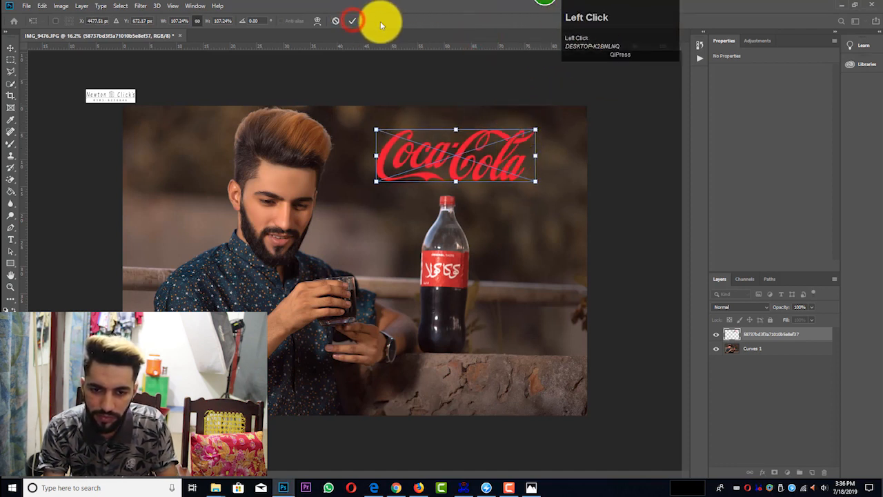
pyautogui.click(351, 20)
# Step: Rasterize the Coca-Cola logo layer and merge it with the image layer
pyautogui.press('e')
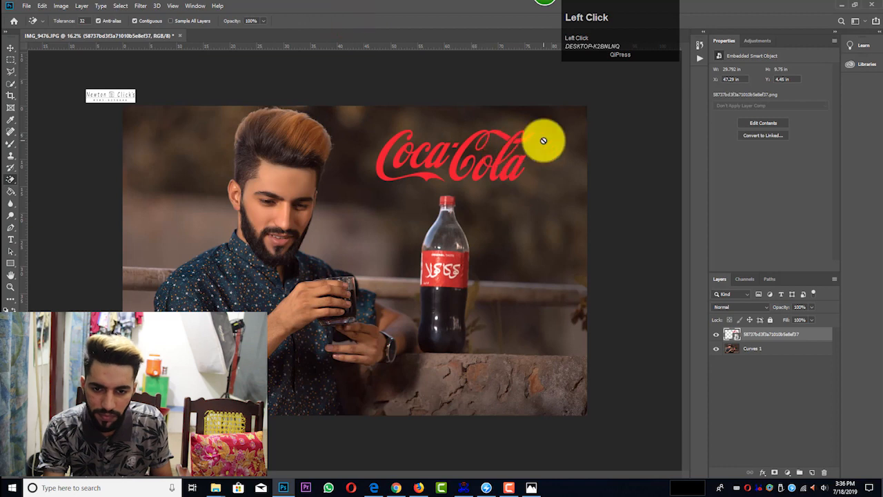
pyautogui.click(517, 145)
pyautogui.click(433, 184)
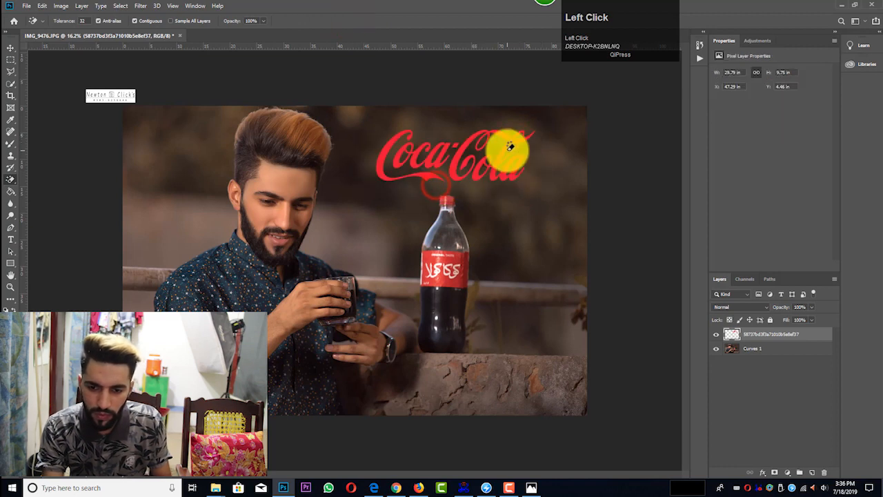
pyautogui.hotkey('ctrl', 'shift', 'e')
# Step: Place the black quote image from the desktop's New folder (3) over the portrait and enlarge it
pyautogui.click(838, 6)
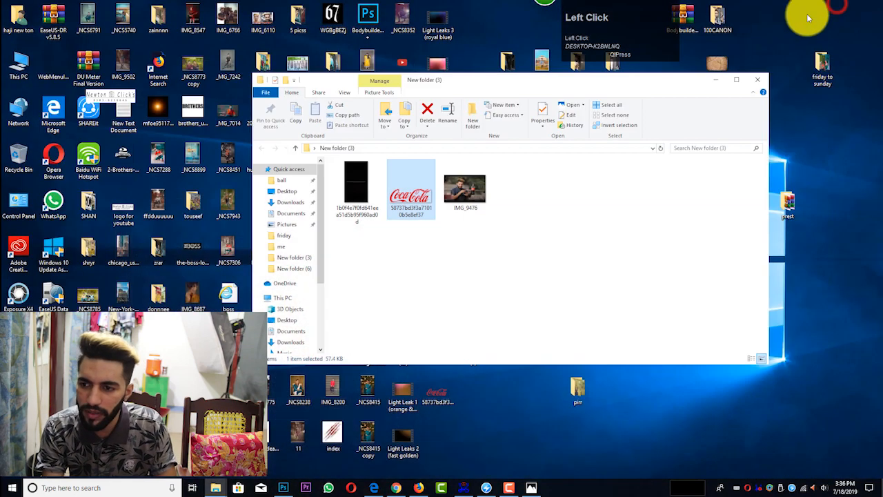
pyautogui.moveTo(353, 190); pyautogui.dragTo(461, 23)
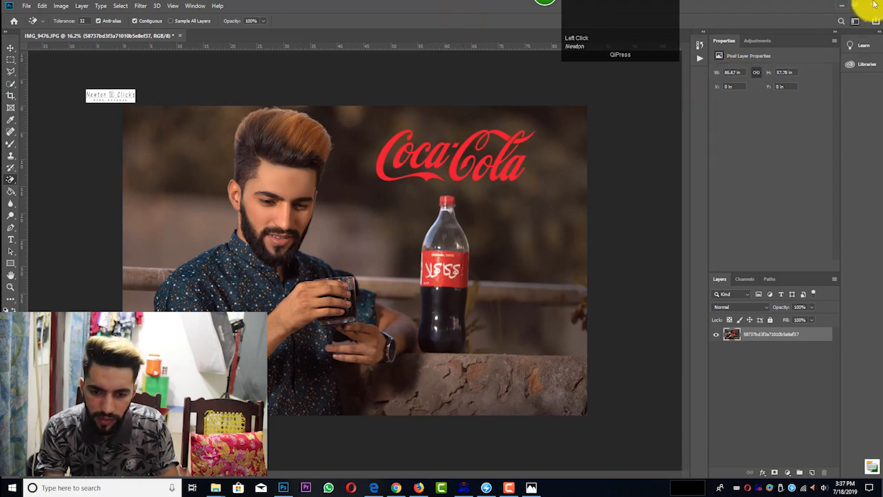
pyautogui.click(844, 4)
pyautogui.moveTo(353, 189); pyautogui.dragTo(334, 275)
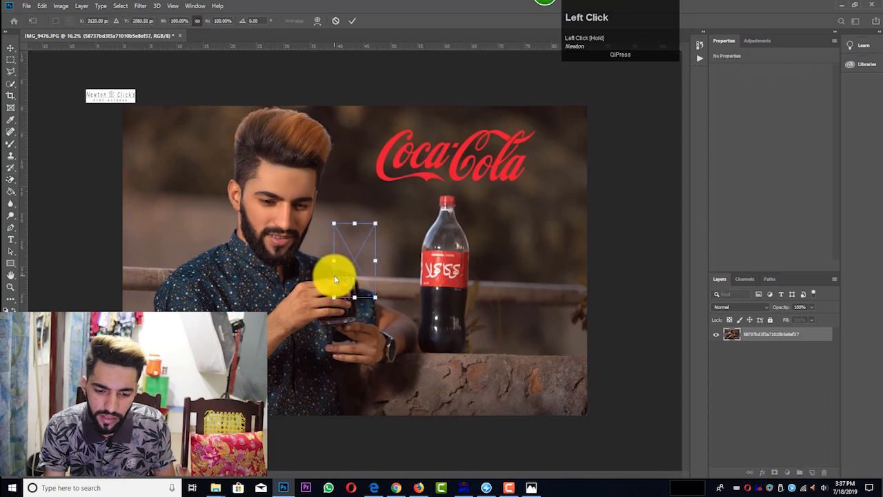
pyautogui.moveTo(375, 224); pyautogui.dragTo(400, 136)
pyautogui.click(352, 20)
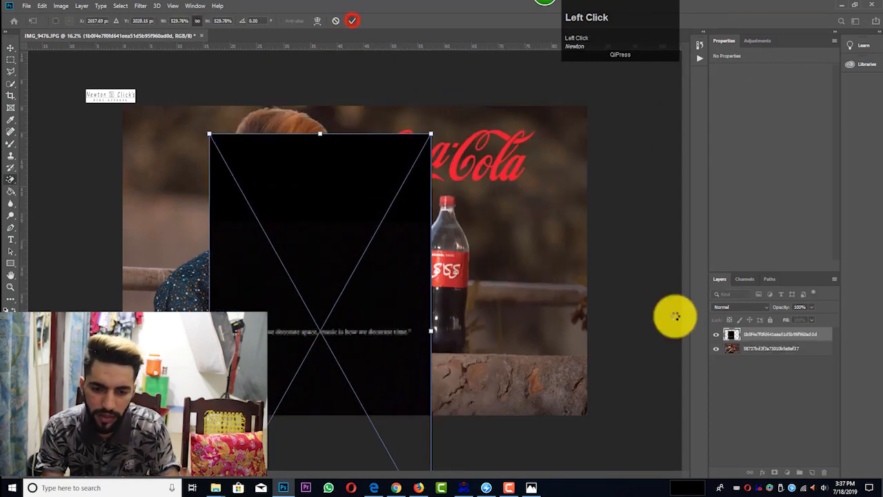
# Step: Set the quote layer's blend mode to Linear Dodge (Add) and rasterize the layer
pyautogui.click(741, 306)
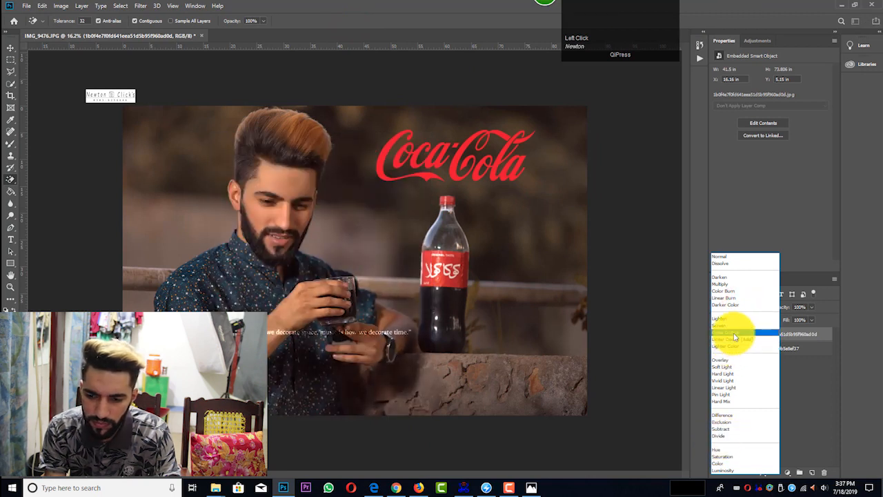
pyautogui.click(736, 341)
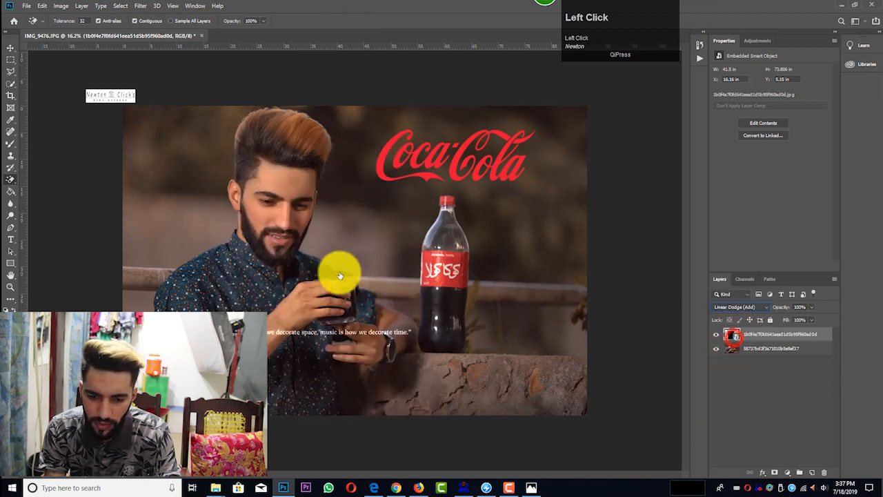
pyautogui.click(301, 234)
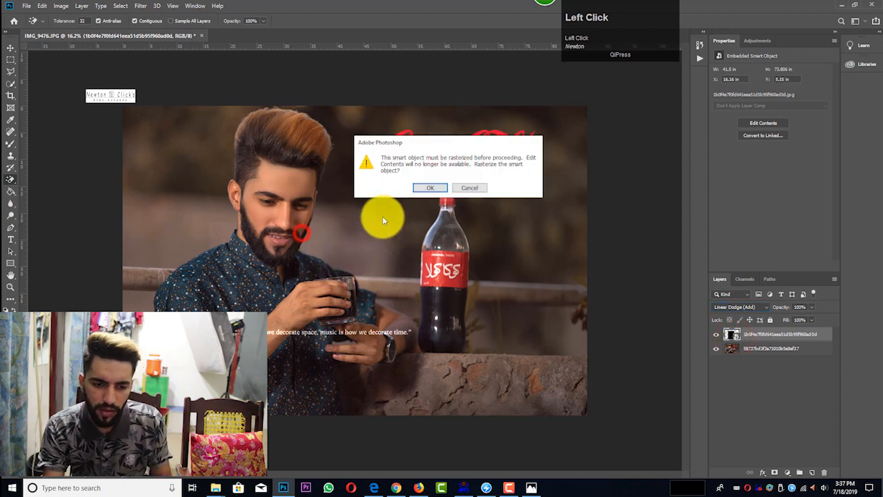
pyautogui.click(429, 188)
# Step: Apply Levels to the quote layer with input values 68, 2.75 and 141
pyautogui.hotkey('ctrl', 'l')
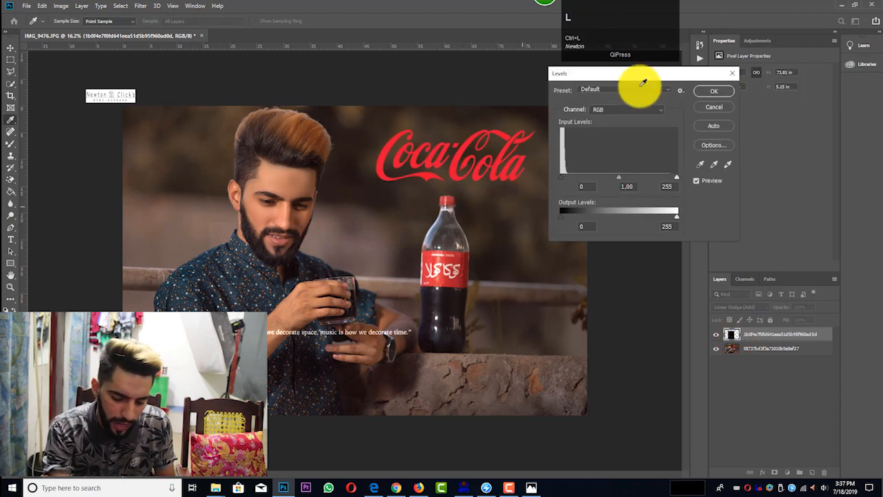
pyautogui.moveTo(619, 177)
pyautogui.mouseDown()
pyautogui.moveTo(605, 177)
pyautogui.moveTo(617, 178)
pyautogui.mouseUp()
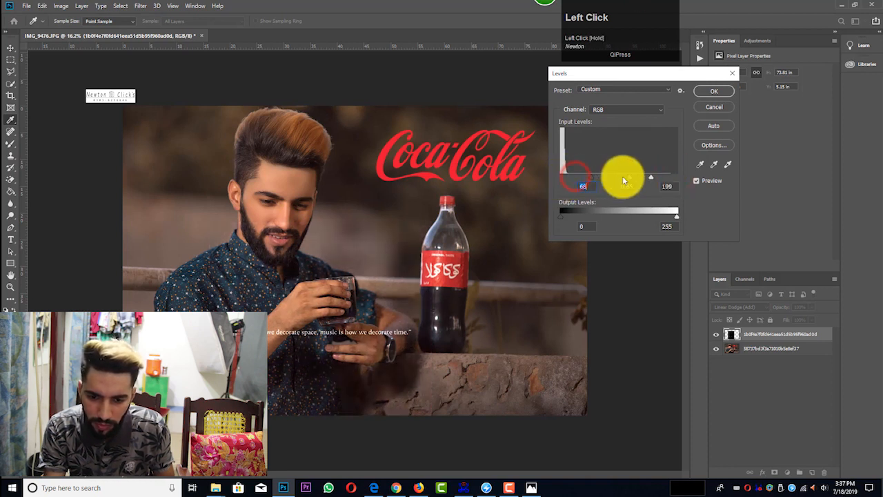
pyautogui.click(625, 176)
pyautogui.moveTo(601, 177); pyautogui.dragTo(599, 177)
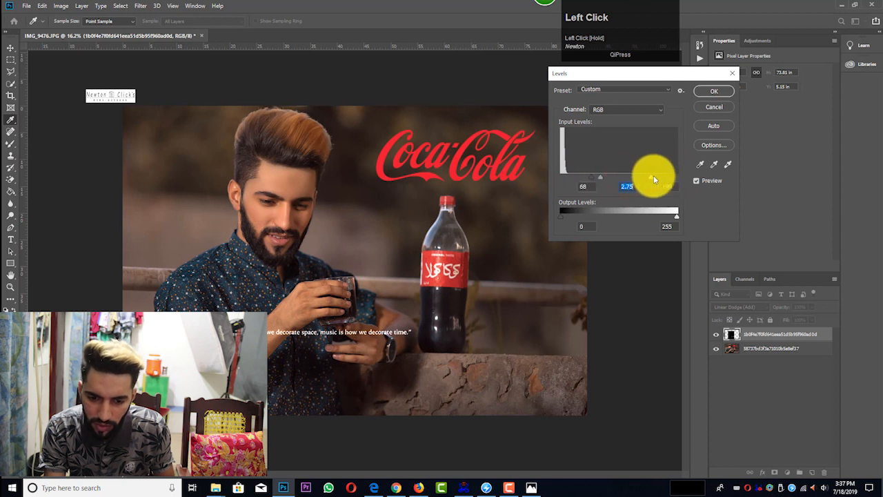
pyautogui.moveTo(654, 178); pyautogui.dragTo(625, 179)
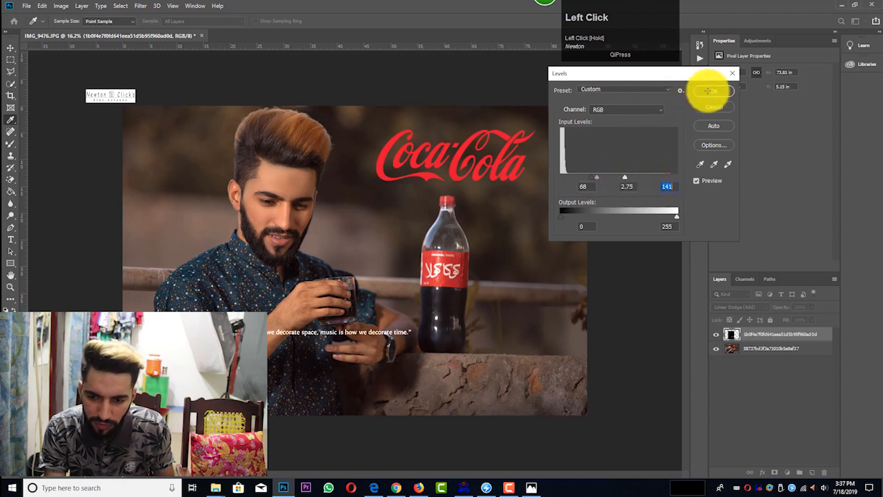
pyautogui.click(708, 91)
# Step: Move the quote down and left across the man's shirt and merge its layer with the image below
pyautogui.hotkey('ctrl', 't')
pyautogui.moveTo(368, 306); pyautogui.dragTo(292, 348)
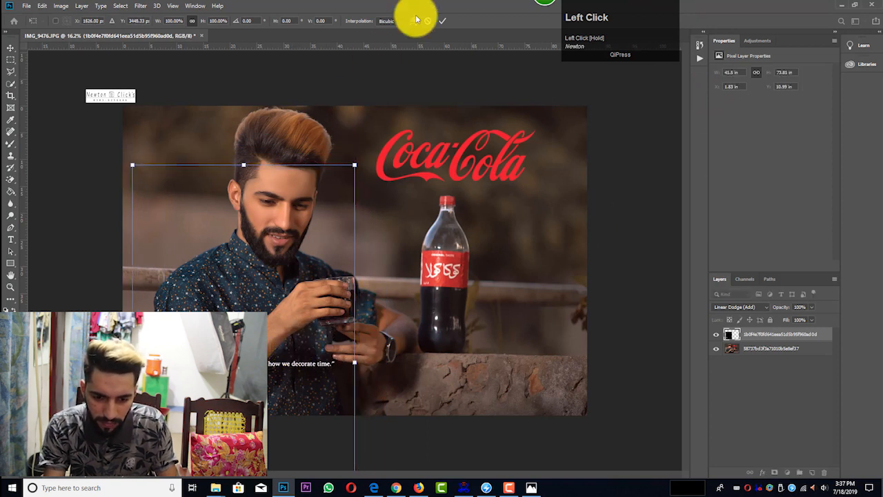
pyautogui.click(442, 20)
pyautogui.scroll(-1, 440, 107)
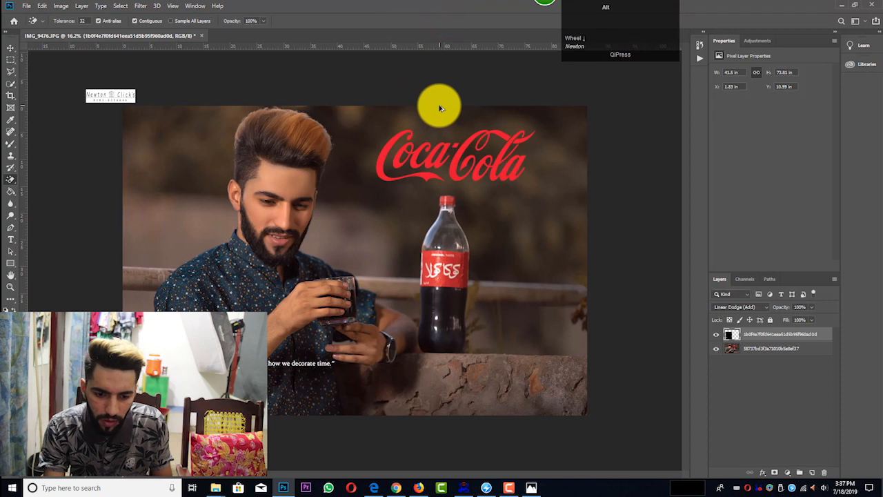
pyautogui.scroll(-2, 440, 107)
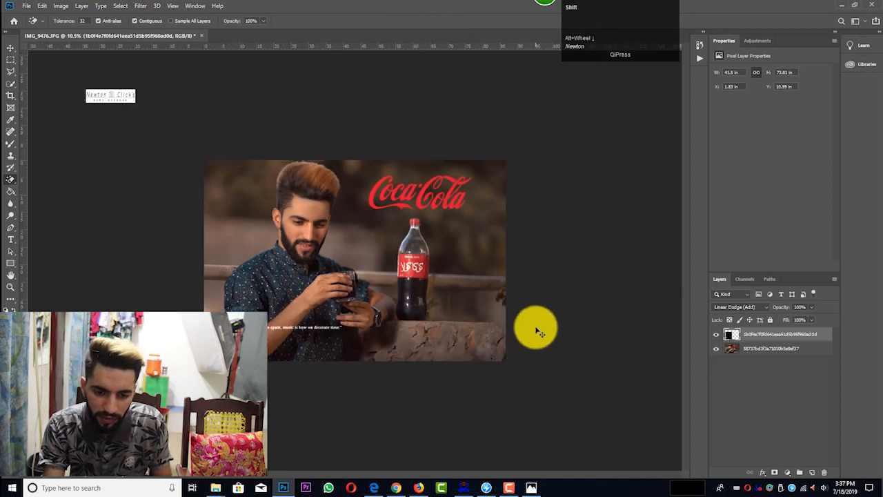
pyautogui.hotkey('ctrl', 'shift', 'e')
# Step: Add a new layer and paint one soft white spot beside the man's head with a 1500 px brush
pyautogui.click(813, 472)
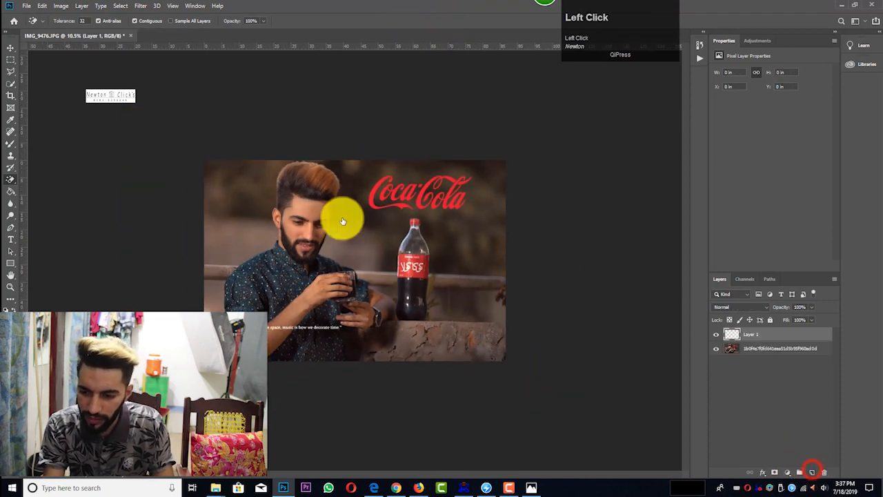
pyautogui.rightClick(11, 144)
pyautogui.click(27, 144)
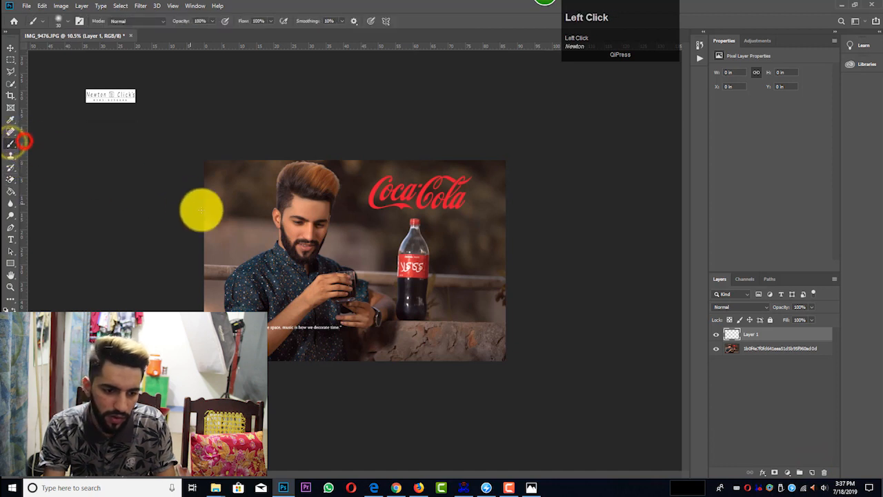
pyautogui.press(']')
pyautogui.press(']')
pyautogui.press(']')
pyautogui.press(']')
pyautogui.press(']')
pyautogui.press(']')
pyautogui.press(']')
pyautogui.press(']')
pyautogui.press(']')
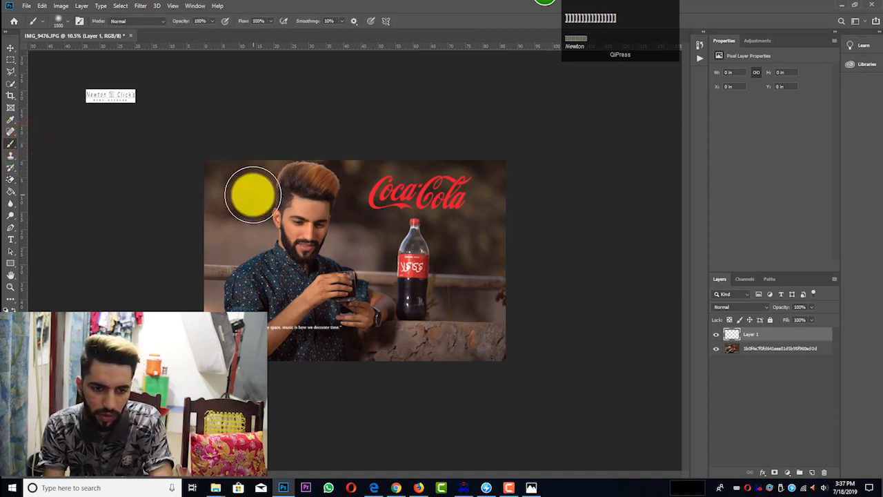
pyautogui.click(250, 191)
# Step: Scale the white spot to 356.97% and move it over the lower left corner of the photo
pyautogui.hotkey('ctrl', 't')
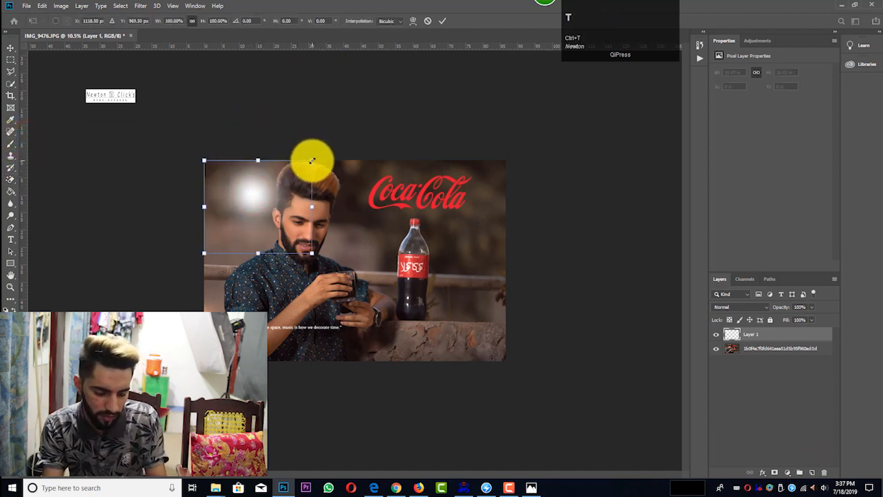
pyautogui.moveTo(312, 160); pyautogui.dragTo(345, 168)
pyautogui.moveTo(193, 393); pyautogui.dragTo(192, 379)
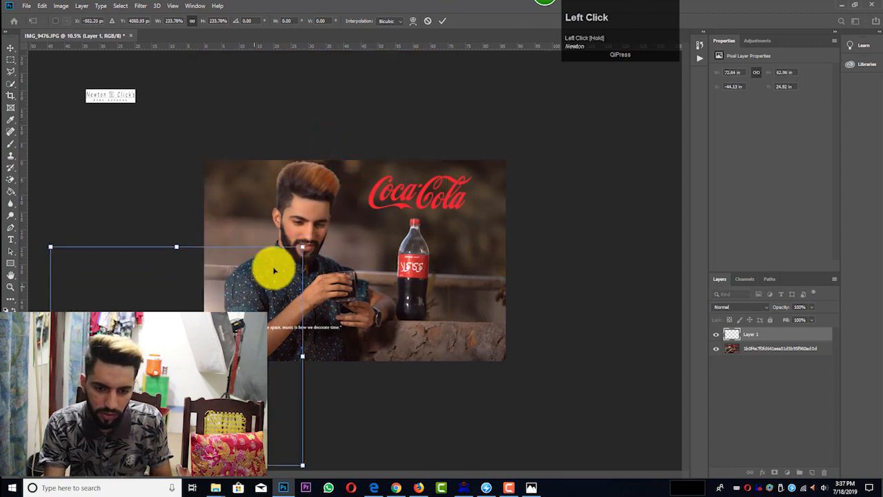
pyautogui.moveTo(303, 247); pyautogui.dragTo(418, 107)
pyautogui.moveTo(322, 226); pyautogui.dragTo(228, 283)
pyautogui.click(441, 24)
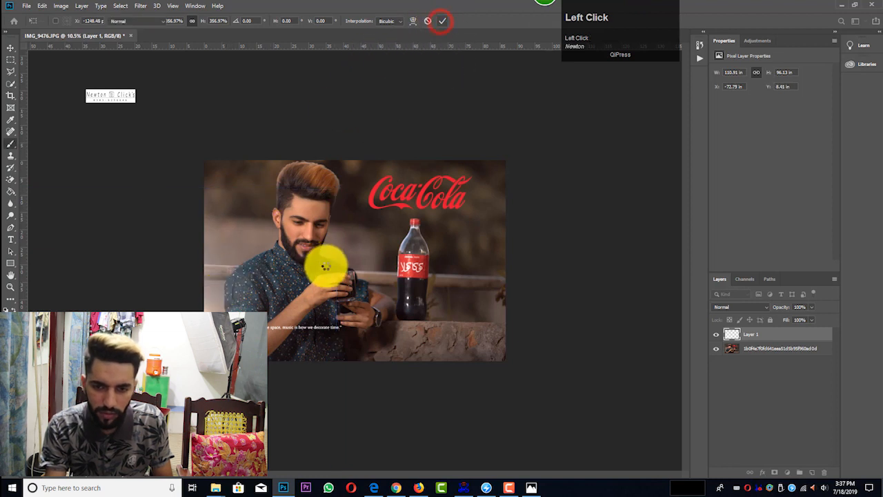
# Step: Set the glow layer's blend mode to Screen and its opacity to 63%
pyautogui.scroll(1, 327, 262)
pyautogui.press('b')
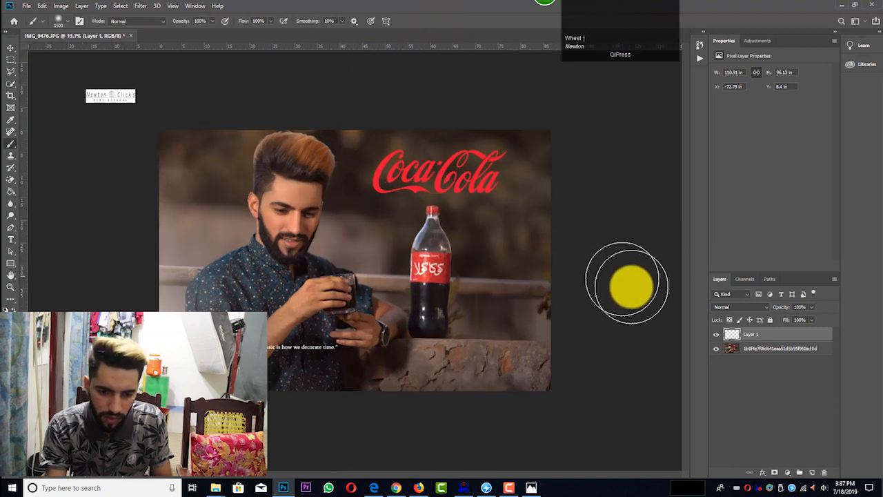
pyautogui.click(736, 305)
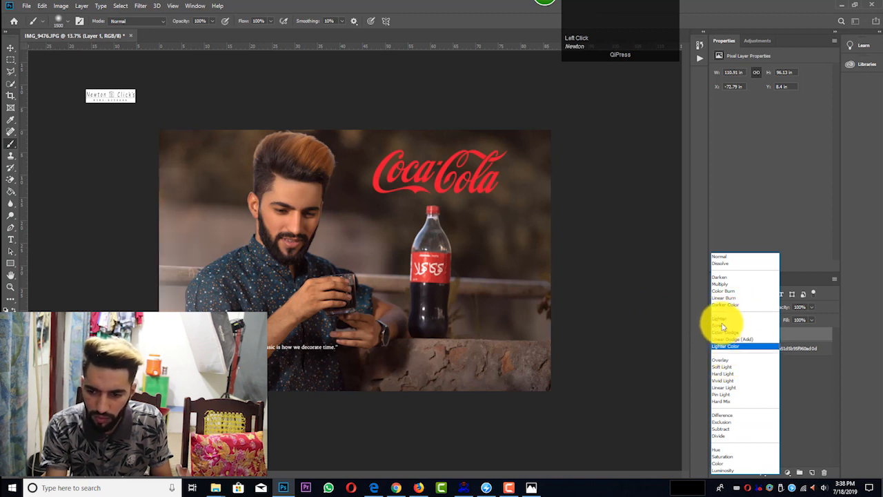
pyautogui.click(722, 325)
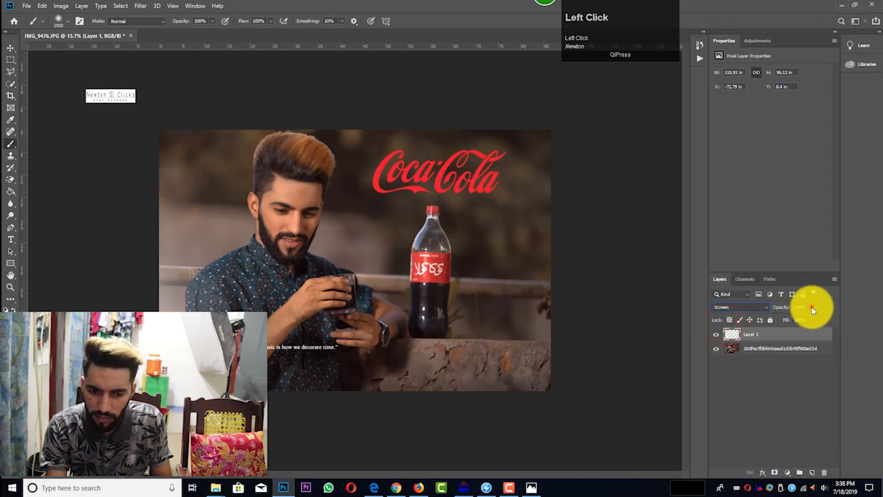
pyautogui.click(796, 317)
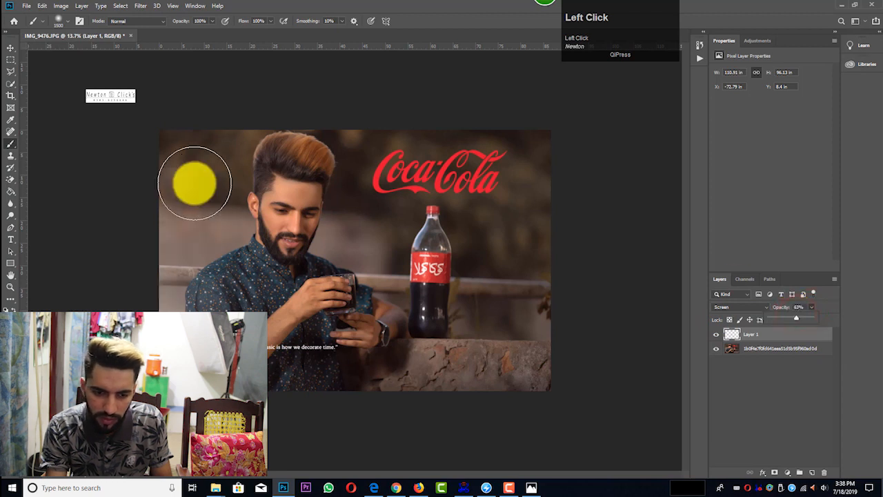
# Step: Erase the glow beside the man's hair with a soft 900 px Eraser, undoing the first hard-edged attempt
pyautogui.rightClick(11, 172)
pyautogui.click(25, 174)
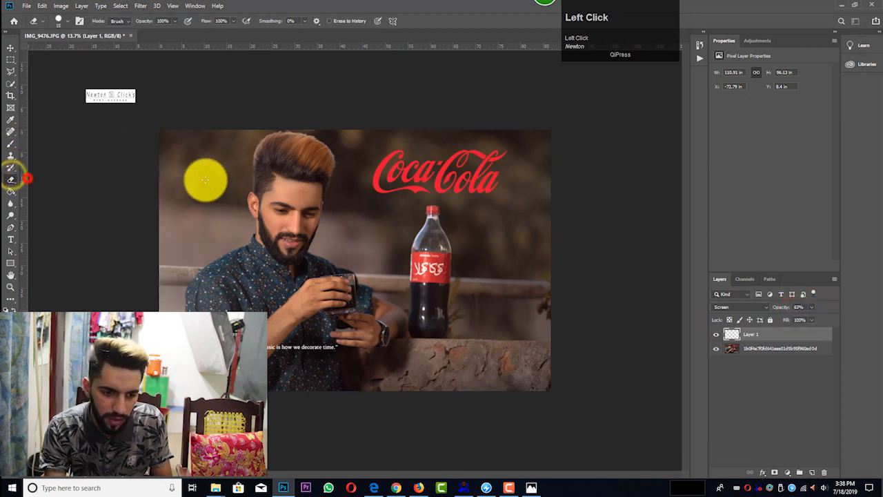
pyautogui.press(']')
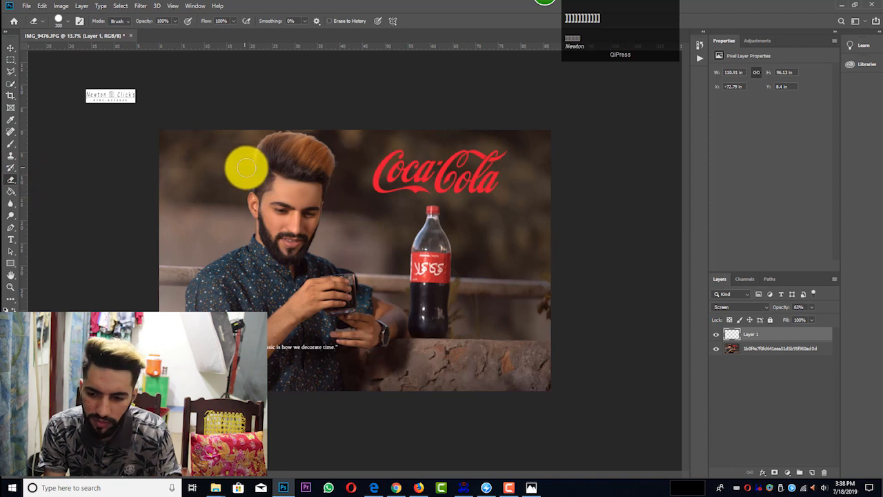
pyautogui.click(256, 169)
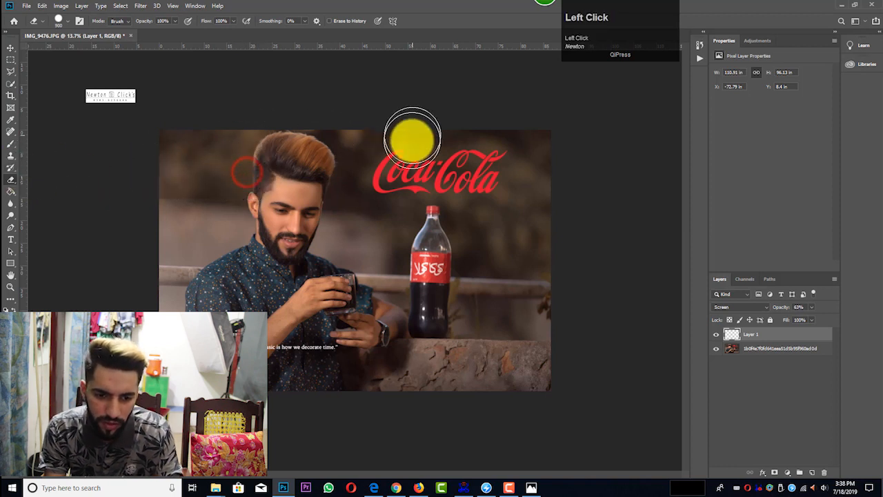
pyautogui.hotkey('ctrl', 'z')
pyautogui.click(67, 20)
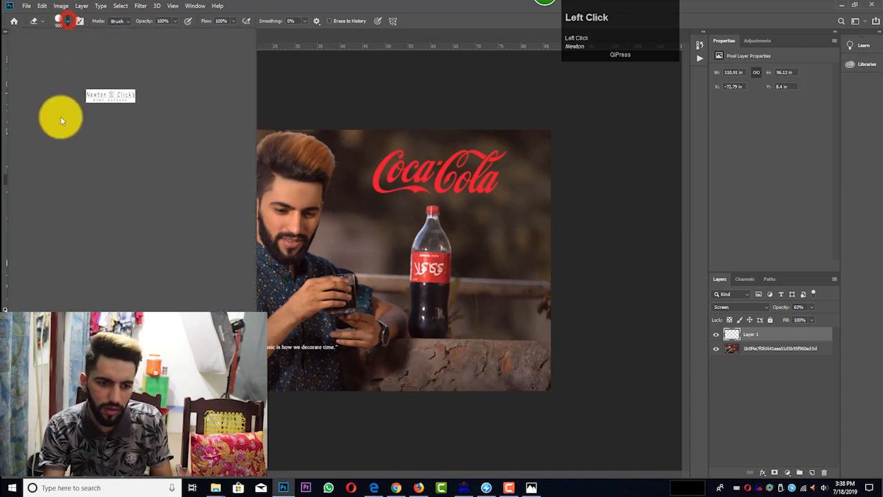
pyautogui.click(330, 89)
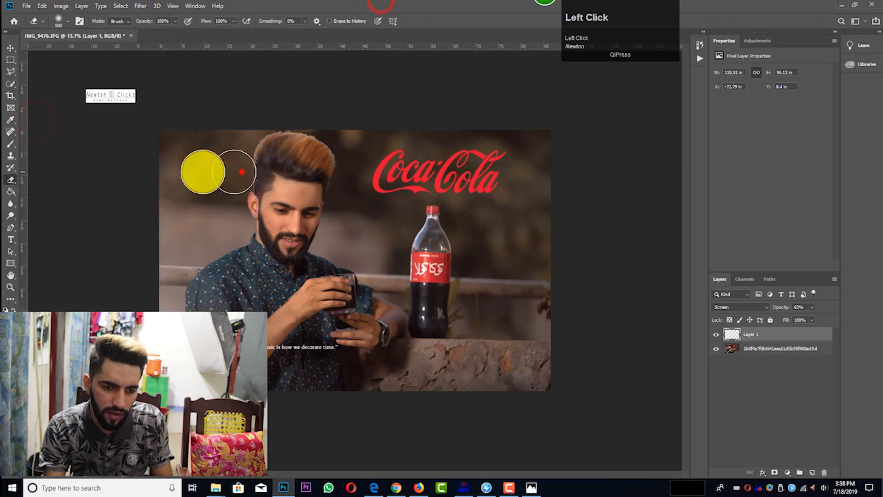
# Step: Lower the glow layer's opacity to 50% and merge it with the image layer
pyautogui.scroll(-2, 304, 108)
pyautogui.scroll(2, 593, 258)
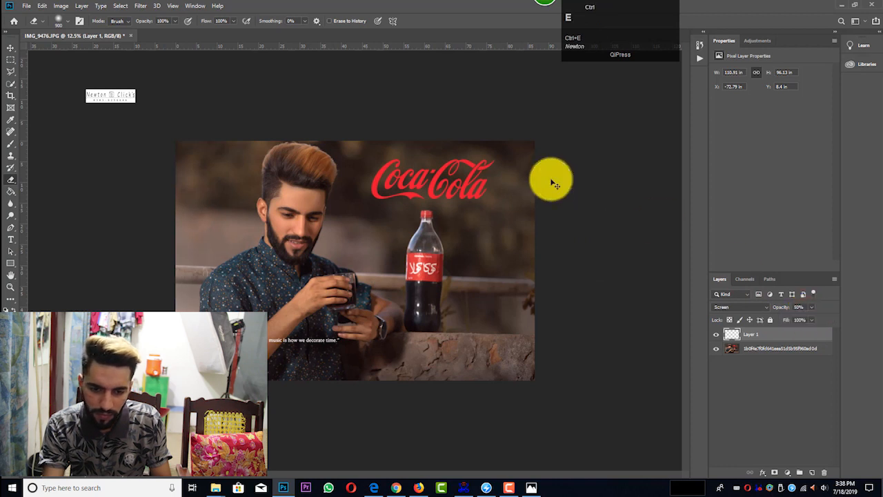
# Step: Crop a thin strip off the photo's bottom edge, making the image 56.22 in high
pyautogui.press('c')
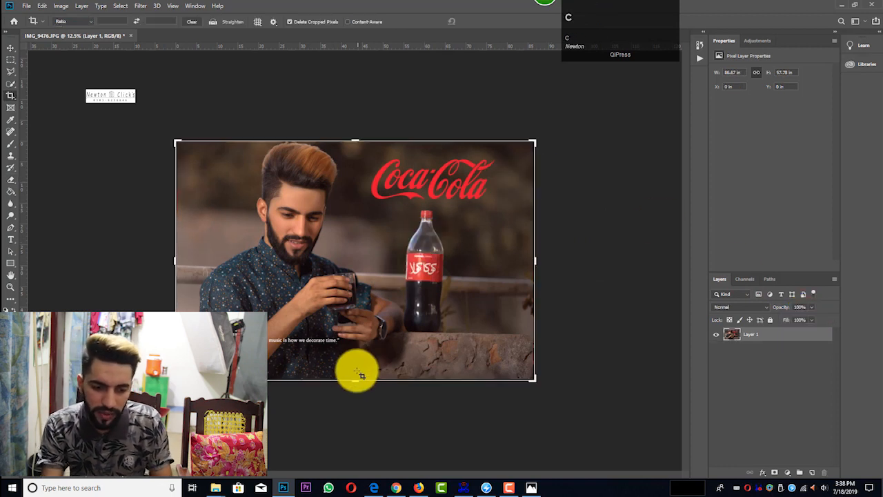
pyautogui.moveTo(355, 378); pyautogui.dragTo(354, 377)
pyautogui.click(482, 24)
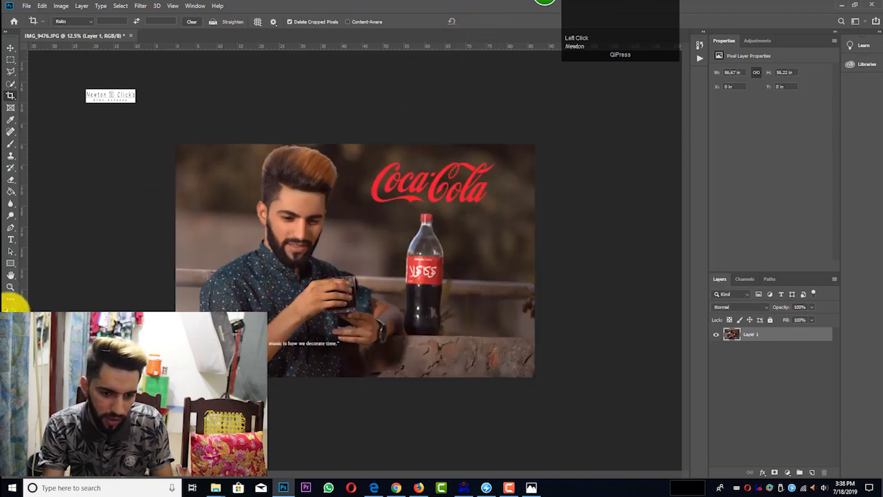
# Step: Extend the canvas with the Crop tool by about 1.11 in above and below the photo
pyautogui.click(328, 334)
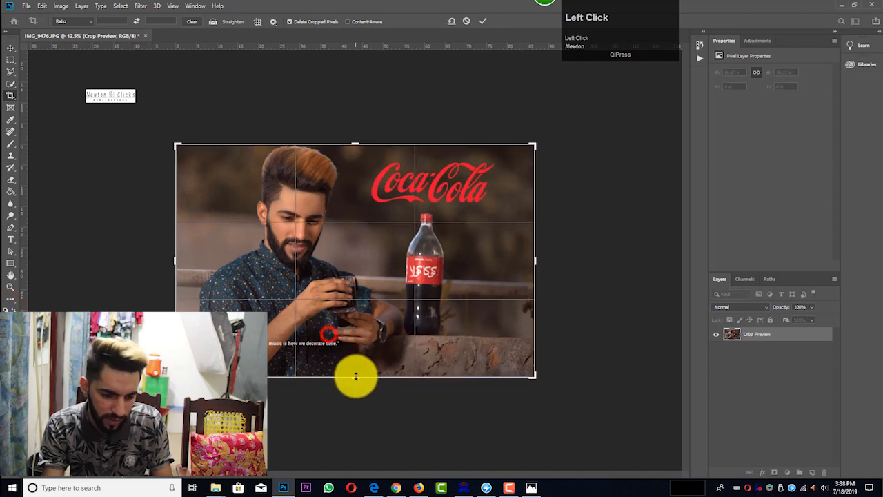
pyautogui.moveTo(354, 380); pyautogui.dragTo(354, 380)
pyautogui.moveTo(355, 142); pyautogui.dragTo(357, 138)
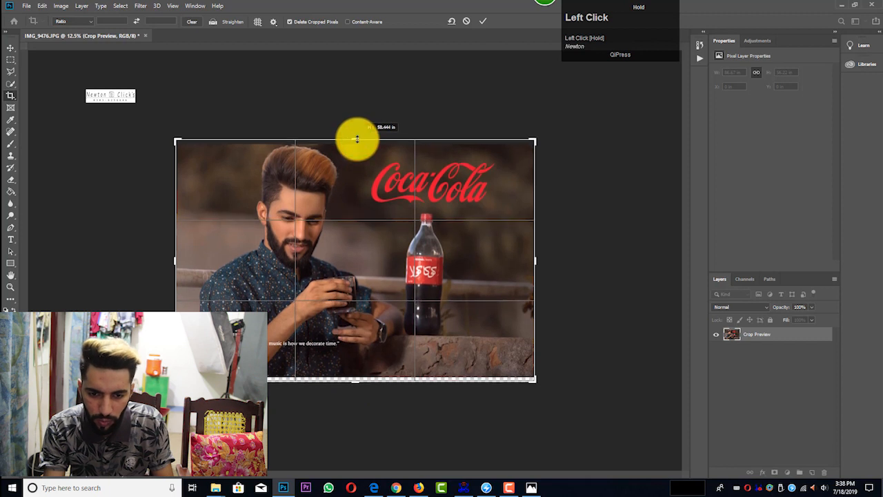
pyautogui.click(489, 21)
# Step: Fill the transparent strips above and below the photo with black using the Paint Bucket
pyautogui.keyDown('ctrl'); pyautogui.scroll(1, 467, 142); pyautogui.keyUp('ctrl')
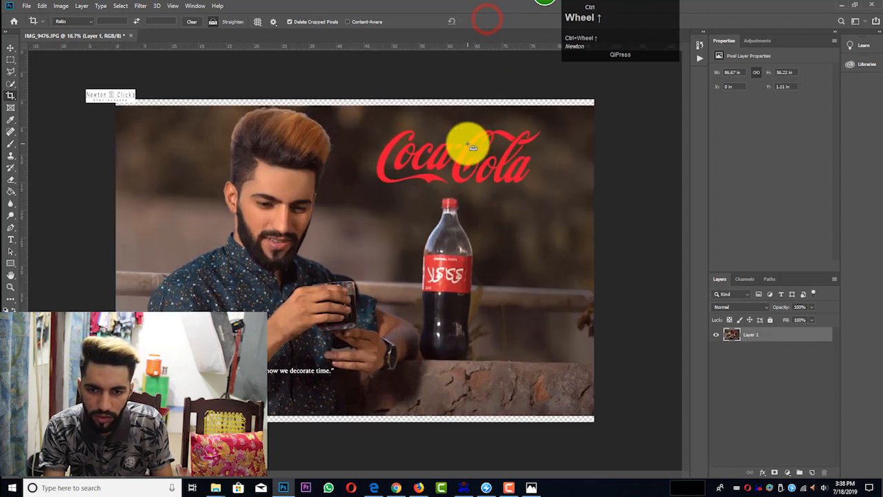
pyautogui.rightClick(8, 191)
pyautogui.click(37, 198)
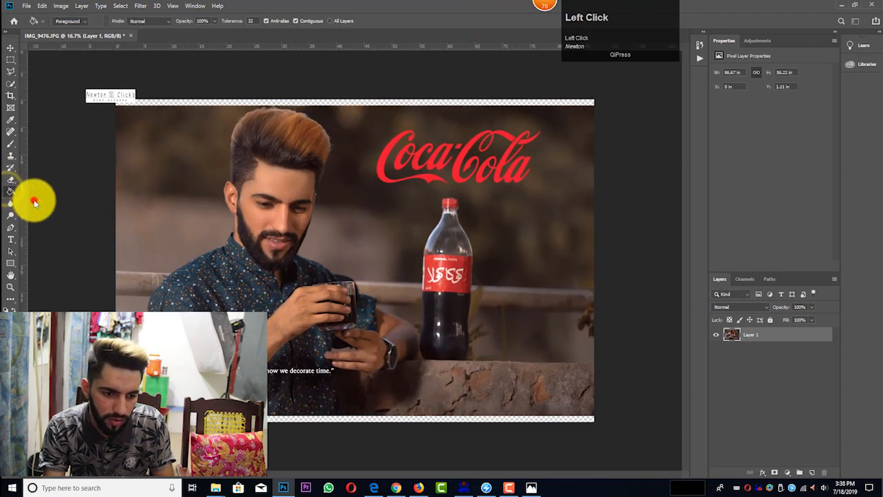
pyautogui.click(278, 104)
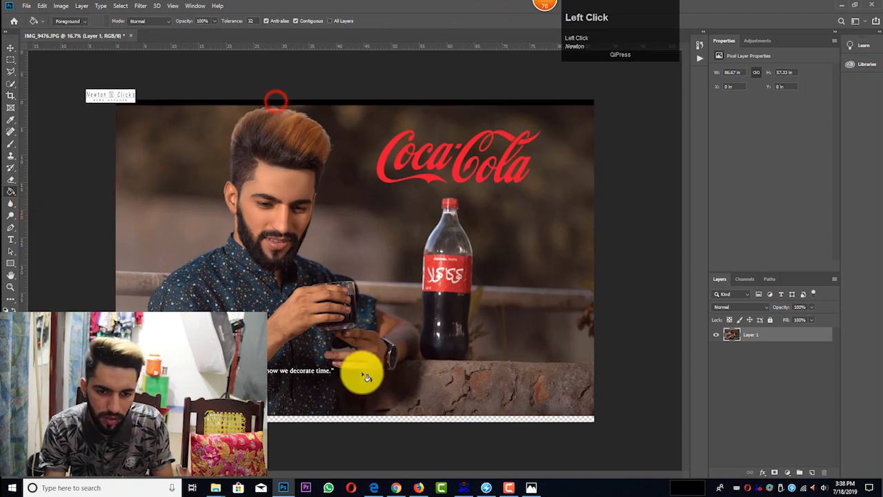
pyautogui.click(392, 419)
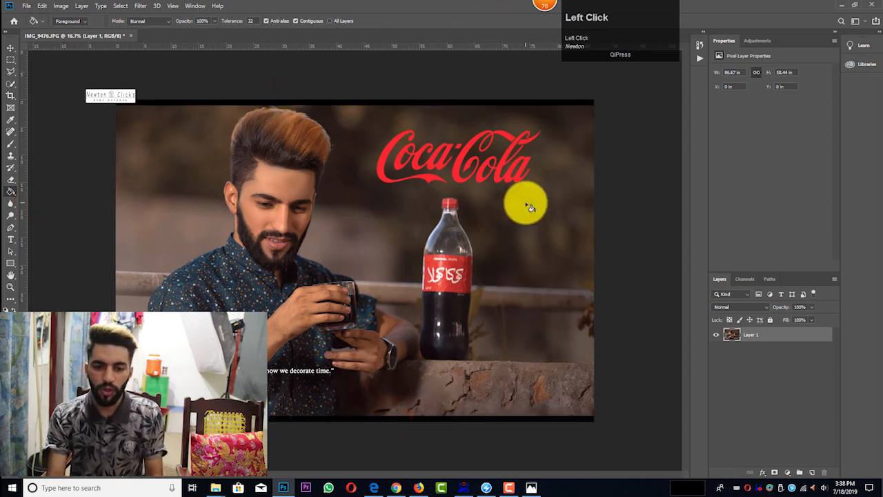